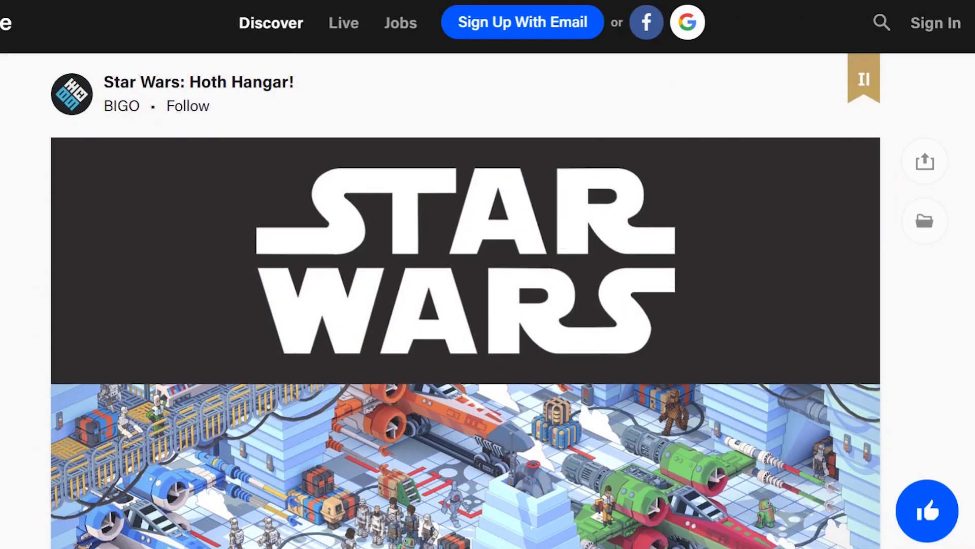
Step: Create the near-black 'Black' material (HSB 225/19/15) and paint the tube's inner end face
scroll(465, 299, down, 1)
scroll(465, 300, down, 1)
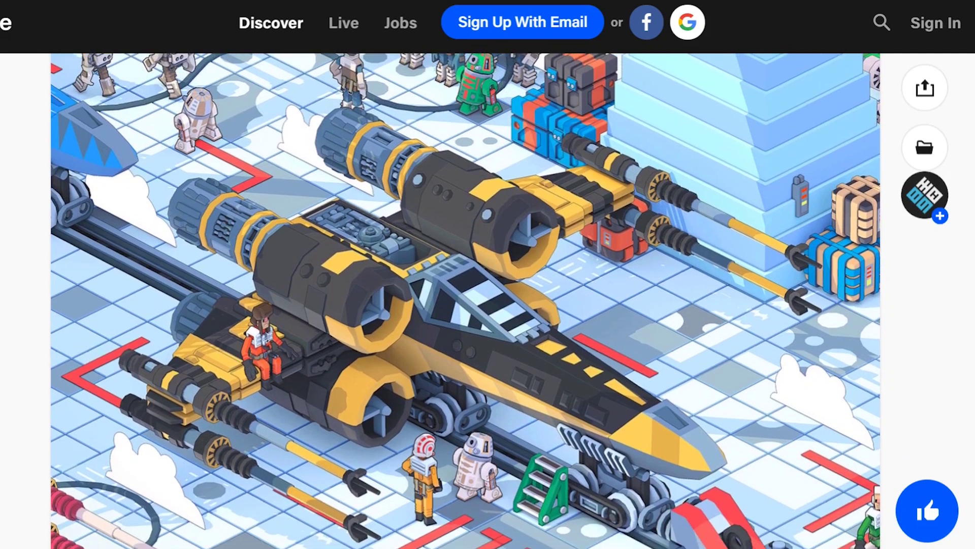
scroll(465, 300, down, 1)
scroll(466, 299, down, 1)
scroll(465, 300, down, 1)
scroll(465, 300, down, 1)
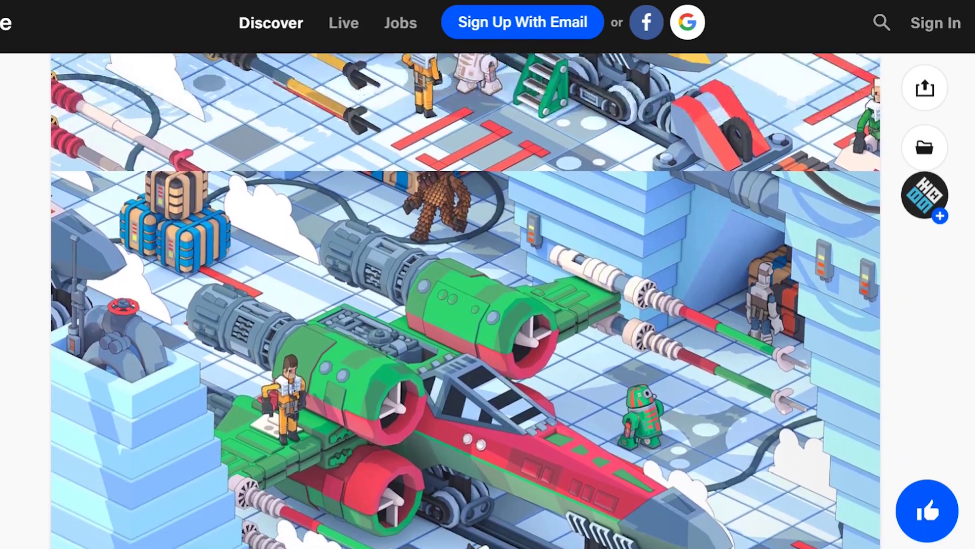
scroll(465, 300, down, 2)
scroll(465, 300, down, 1)
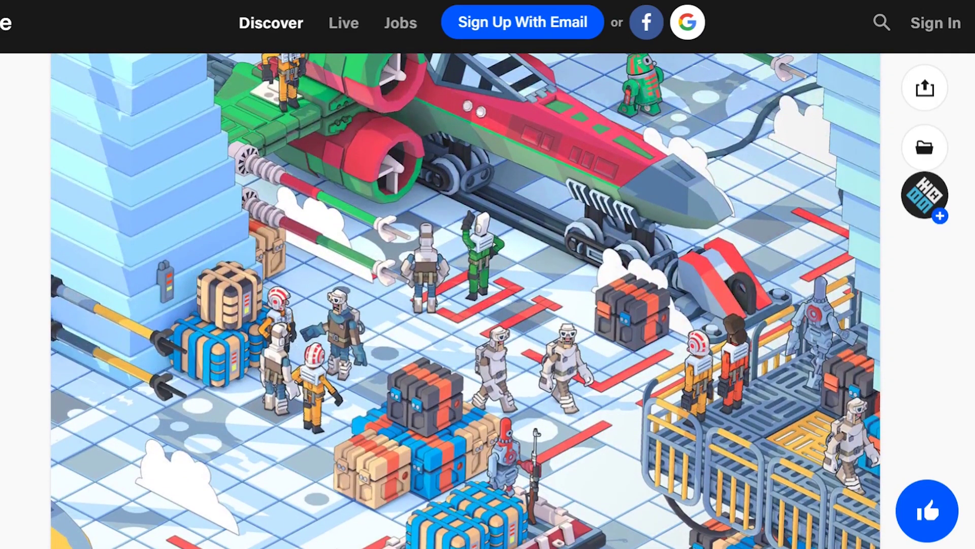
scroll(465, 299, down, 5)
scroll(465, 299, down, 1)
scroll(465, 300, down, 2)
scroll(465, 300, down, 2)
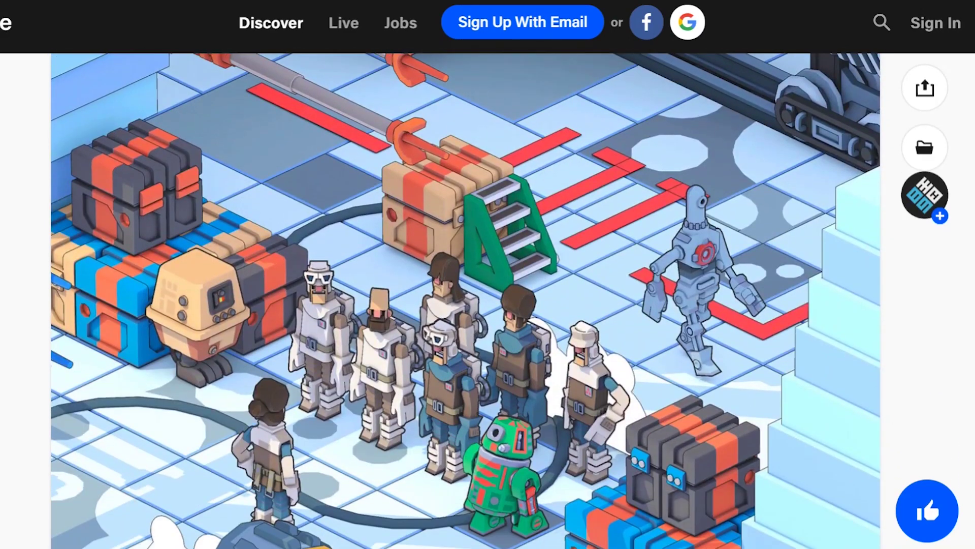
scroll(465, 299, down, 2)
scroll(465, 299, down, 3)
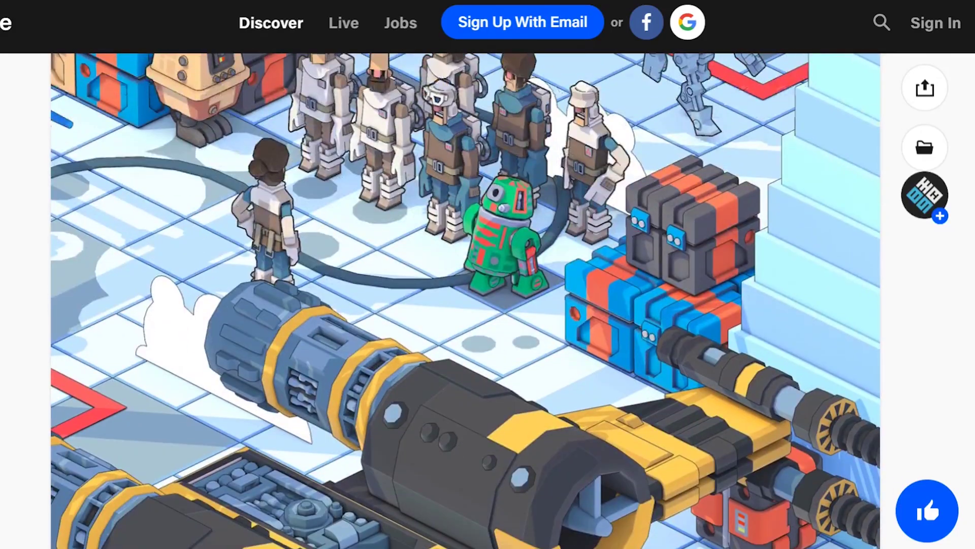
scroll(465, 299, down, 3)
scroll(465, 299, down, 2)
scroll(466, 299, down, 3)
scroll(465, 300, down, 3)
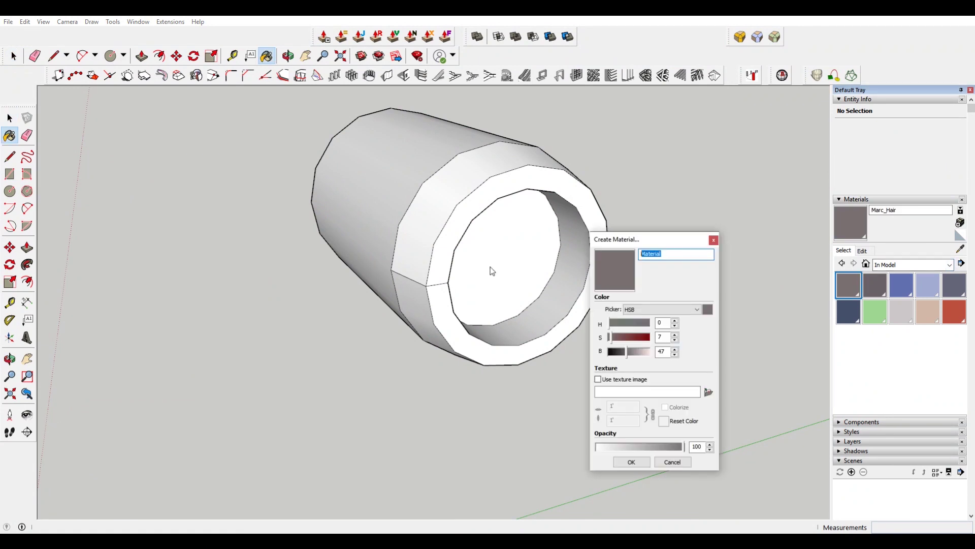
click(631, 462)
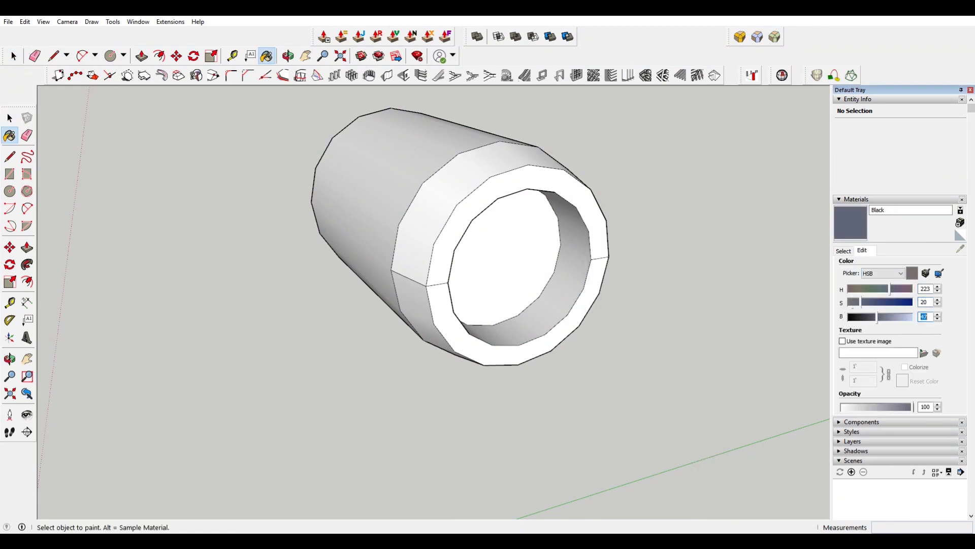
click(572, 271)
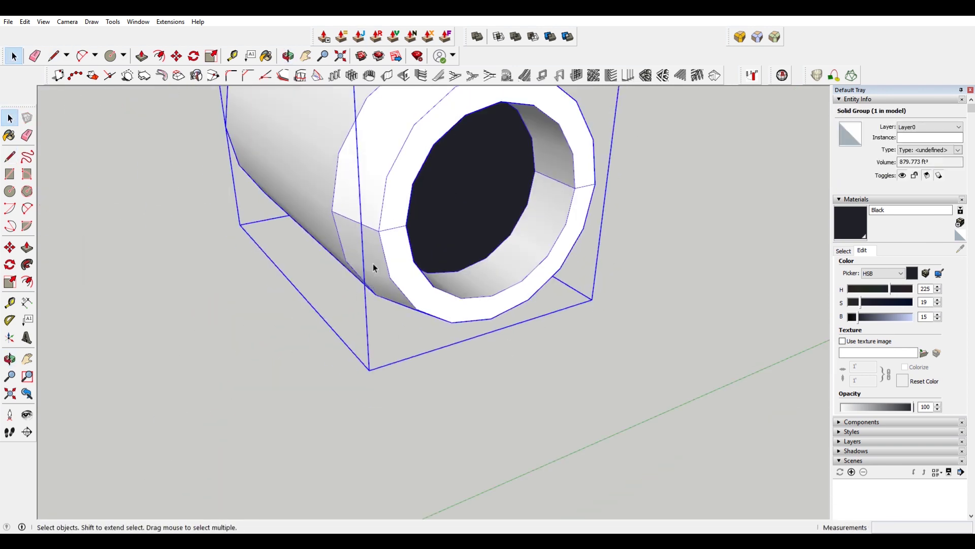
click(364, 38)
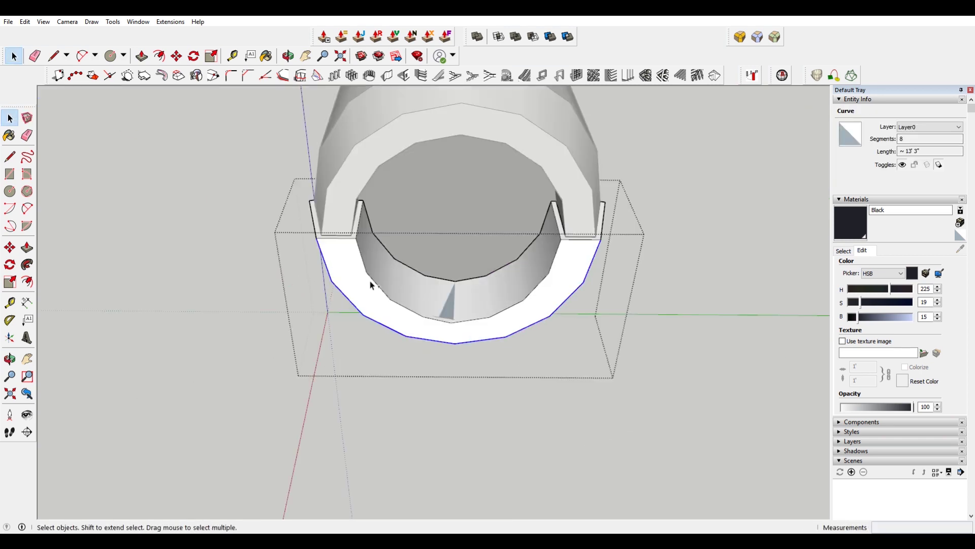
Step: Select the whole lower ring piece and apply Extensions > RoundCorner to it
triple_click(366, 297)
middle_drag(257, 279, 147, 307)
click(160, 21)
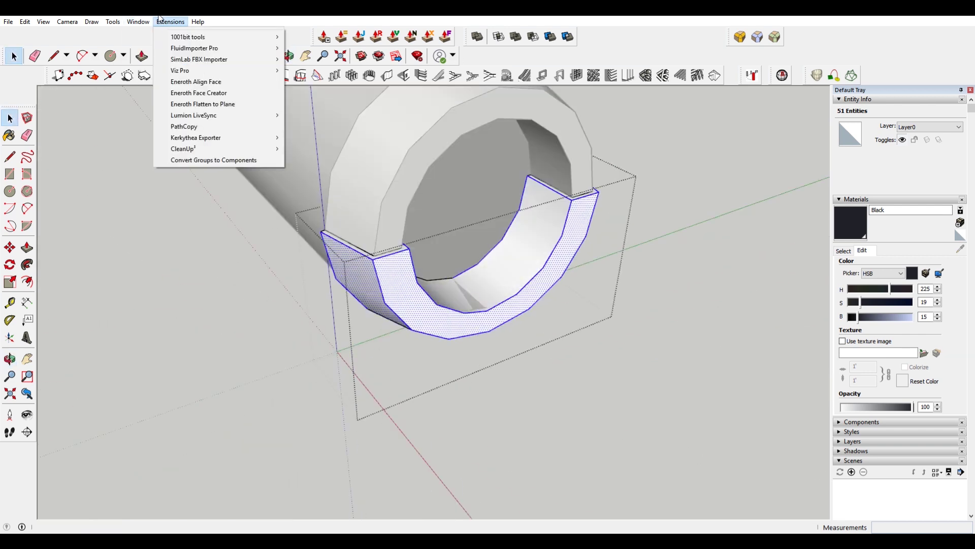
click(264, 290)
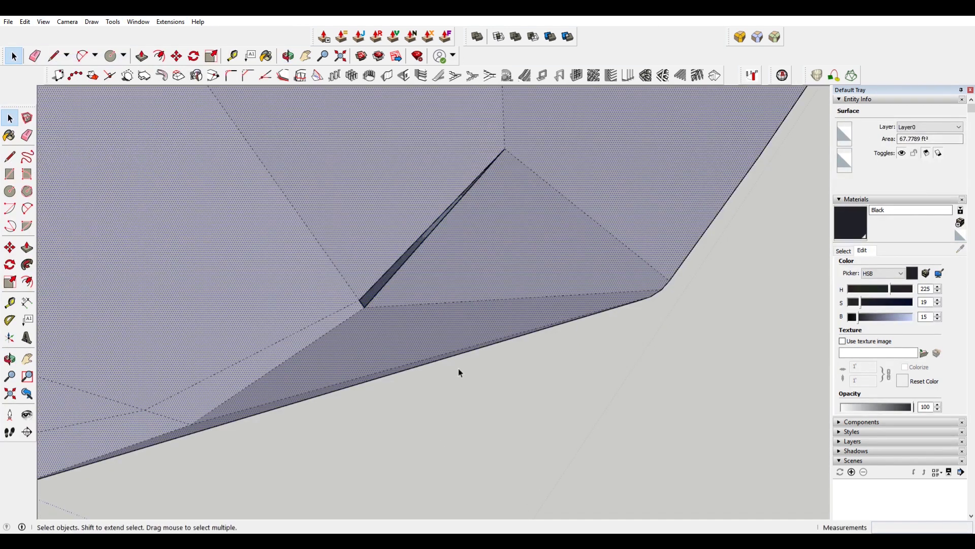
Step: Inspect the rounded corners from several angles, moving corner geometry into place
key(m)
scroll(391, 320, down, 5)
middle_drag(392, 320, 432, 218)
scroll(477, 265, up, 5)
scroll(681, 283, up, 3)
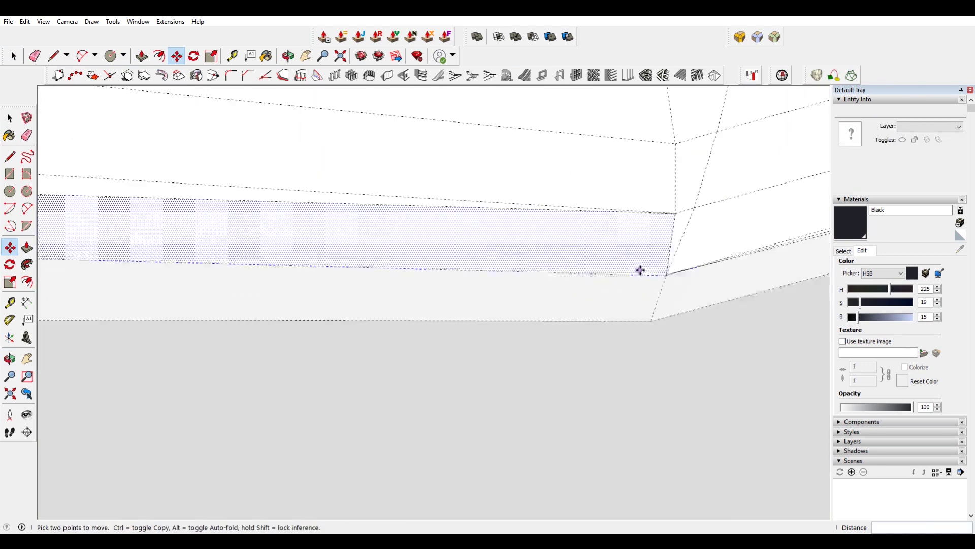
scroll(681, 283, down, 5)
mouse_move(662, 371)
middle_down()
mouse_move(584, 290)
mouse_move(381, 224)
middle_up()
scroll(376, 296, up, 4)
mouse_move(376, 296)
middle_down()
mouse_move(324, 226)
mouse_move(359, 257)
mouse_move(401, 220)
middle_up()
scroll(530, 293, up, 3)
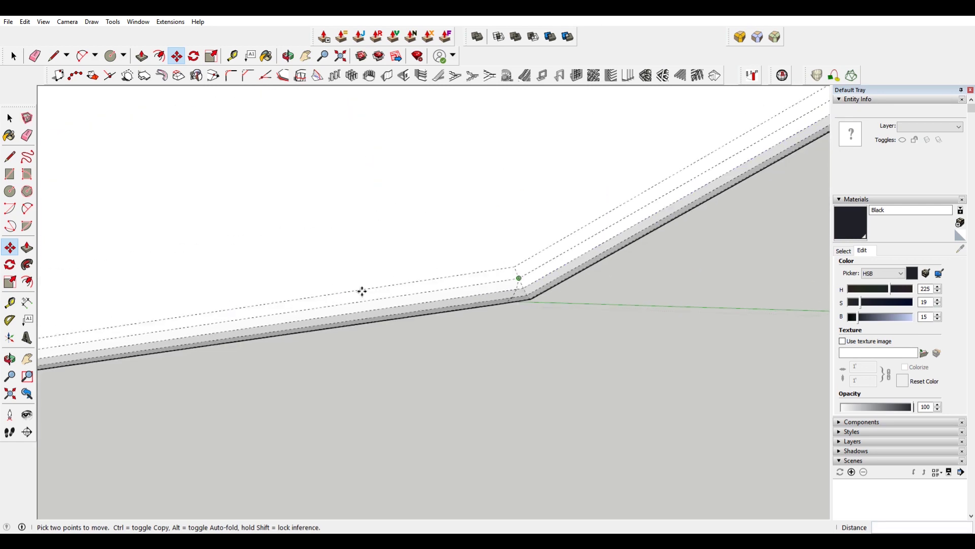
middle_drag(530, 293, 381, 342)
scroll(570, 385, up, 3)
scroll(363, 285, down, 3)
scroll(440, 367, up, 3)
middle_drag(418, 321, 468, 342)
scroll(467, 341, up, 2)
middle_drag(518, 392, 396, 313)
Step: Erase stray edges and the stray triangular face at the piece's corners
key(e)
scroll(599, 399, down, 3)
middle_drag(599, 399, 707, 422)
scroll(806, 344, up, 3)
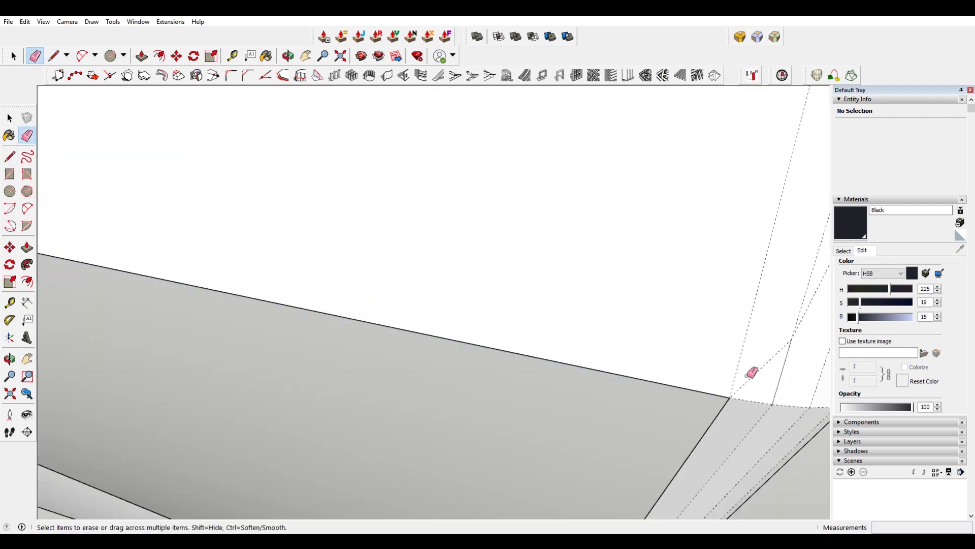
scroll(783, 374, down, 3)
middle_drag(191, 277, 459, 399)
scroll(537, 398, up, 3)
key(space)
click(456, 318)
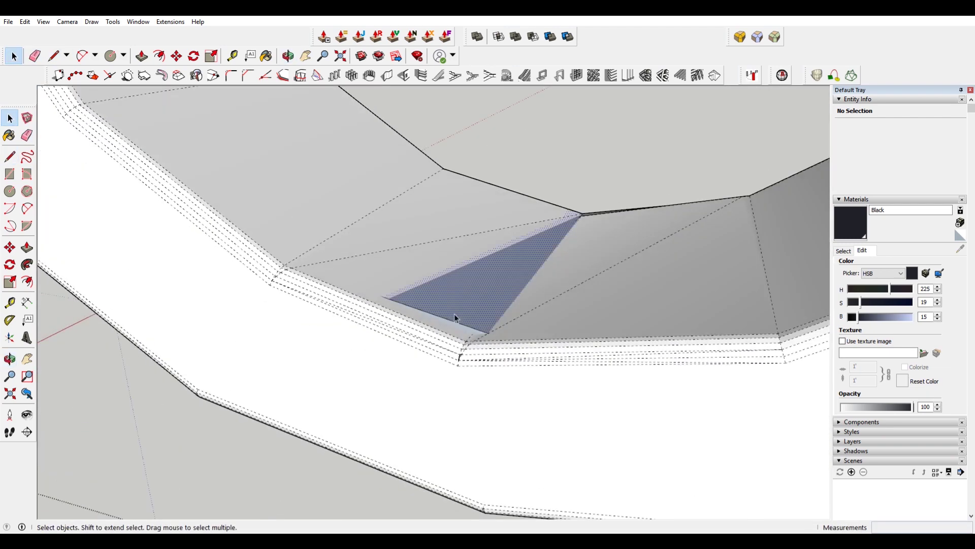
scroll(442, 325, down, 3)
scroll(331, 322, down, 3)
scroll(259, 310, up, 3)
mouse_move(331, 323)
middle_down()
mouse_move(146, 283)
mouse_move(218, 327)
mouse_move(632, 436)
mouse_move(317, 416)
mouse_move(202, 169)
mouse_move(701, 359)
mouse_move(364, 212)
middle_up()
Step: Select the soft edges along the wall top and move the wall corner into place
key(space)
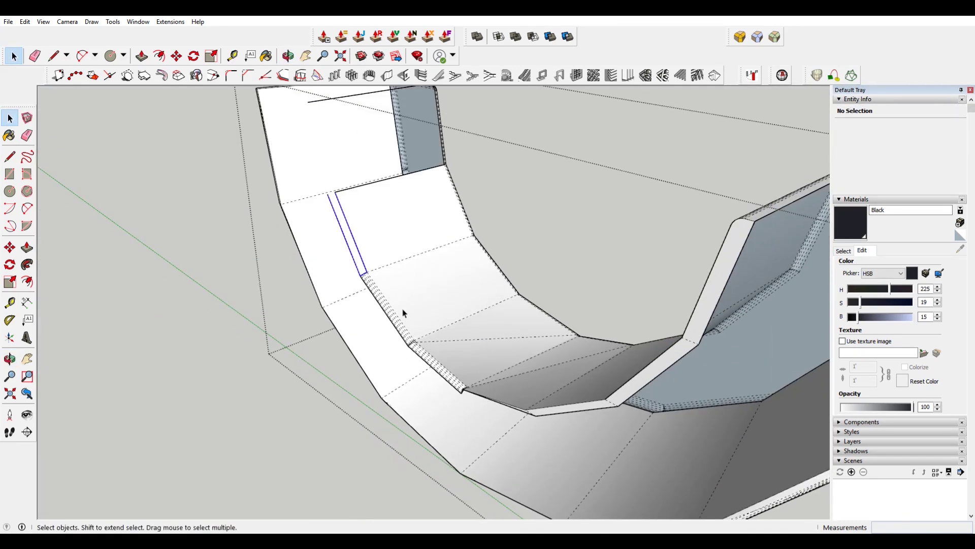
scroll(287, 156, up, 5)
key(e)
middle_drag(342, 183, 337, 218)
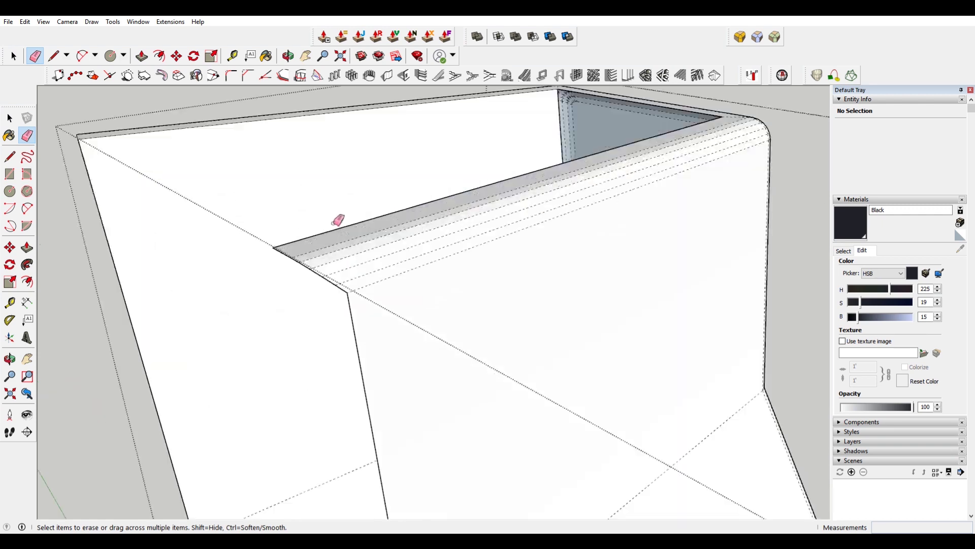
key(space)
click(292, 262)
key(m)
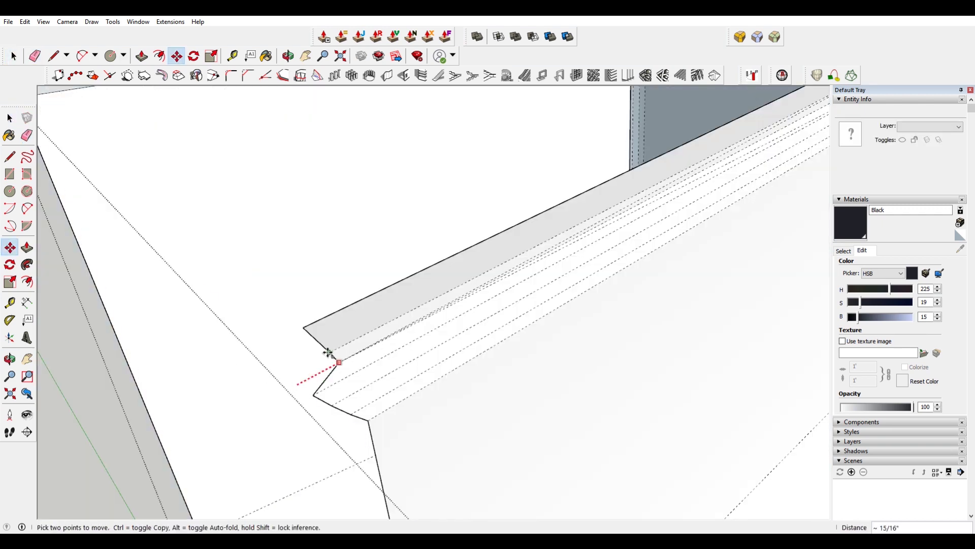
scroll(352, 414, down, 5)
key(e)
middle_drag(368, 433, 359, 253)
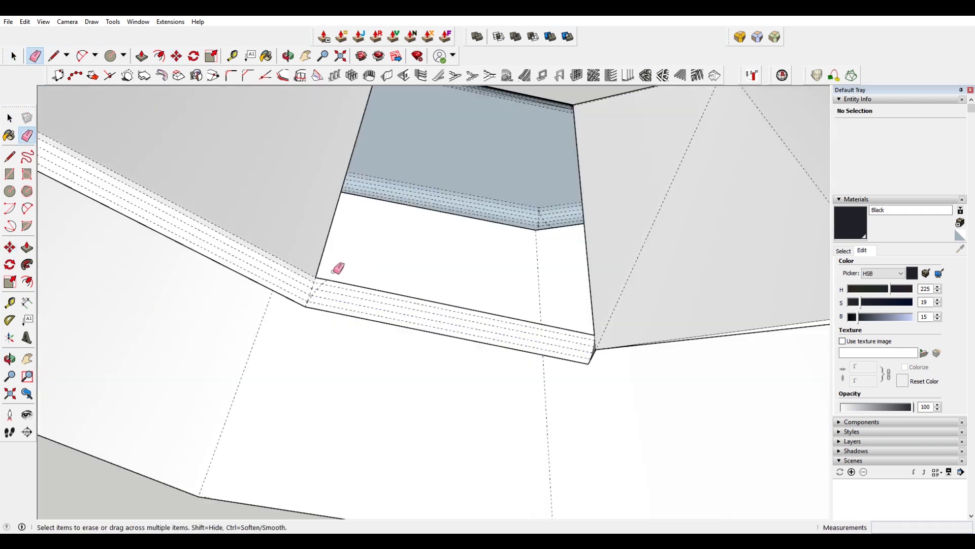
scroll(338, 270, up, 3)
middle_drag(303, 319, 601, 337)
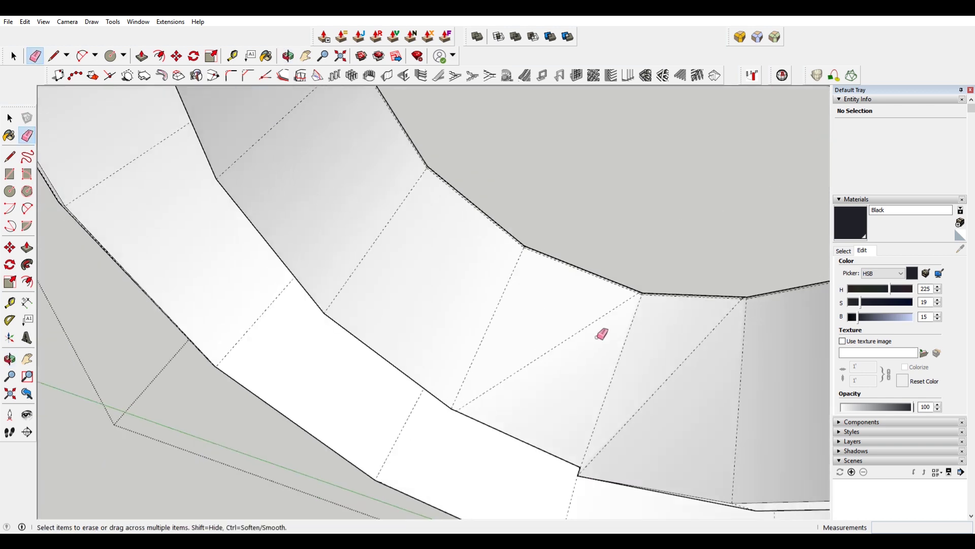
Step: Erase the leftover edges on the curved wall and select the lower ring group
key(space)
click(297, 290)
middle_drag(296, 289, 489, 398)
key(m)
middle_drag(399, 342, 609, 356)
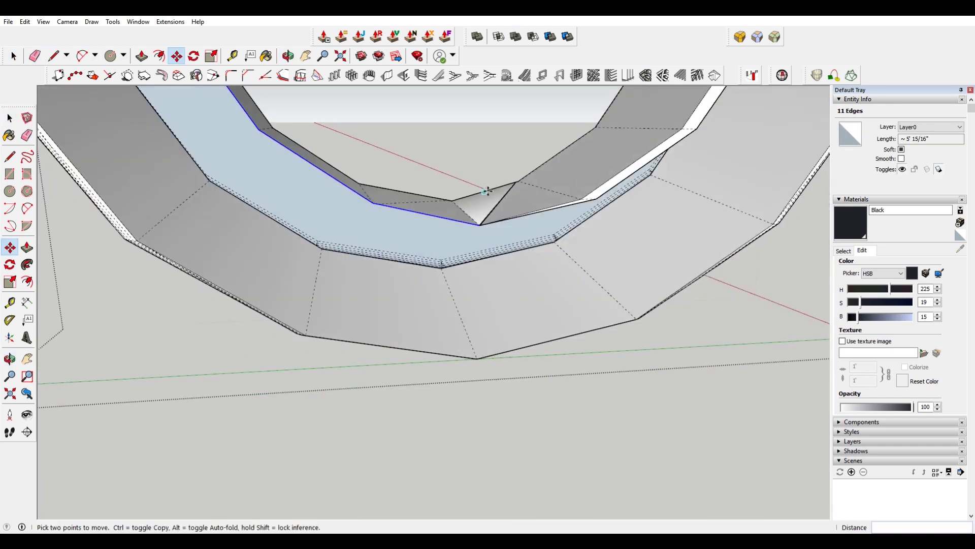
key(e)
scroll(492, 413, down, 2)
middle_drag(493, 414, 662, 331)
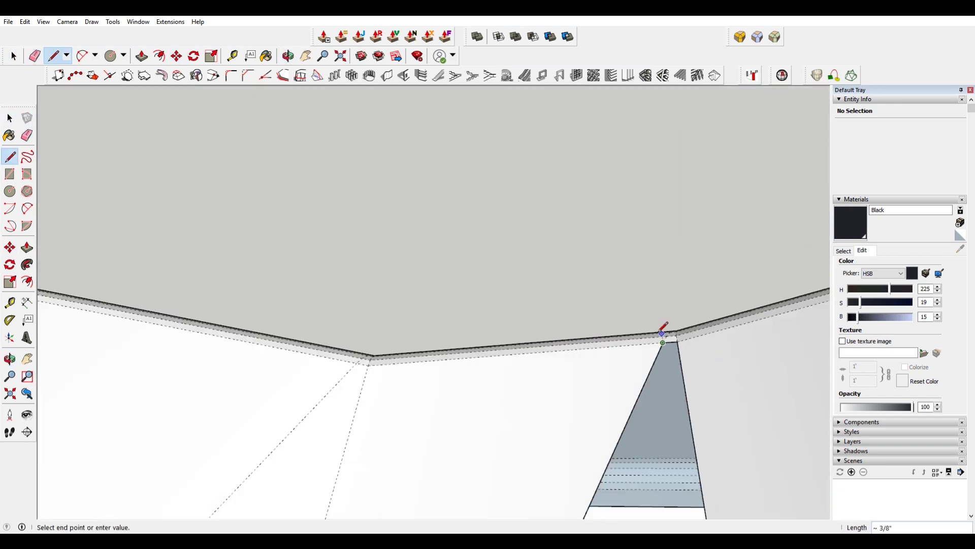
scroll(639, 382, down, 5)
key(space)
middle_drag(639, 382, 561, 331)
click(573, 381)
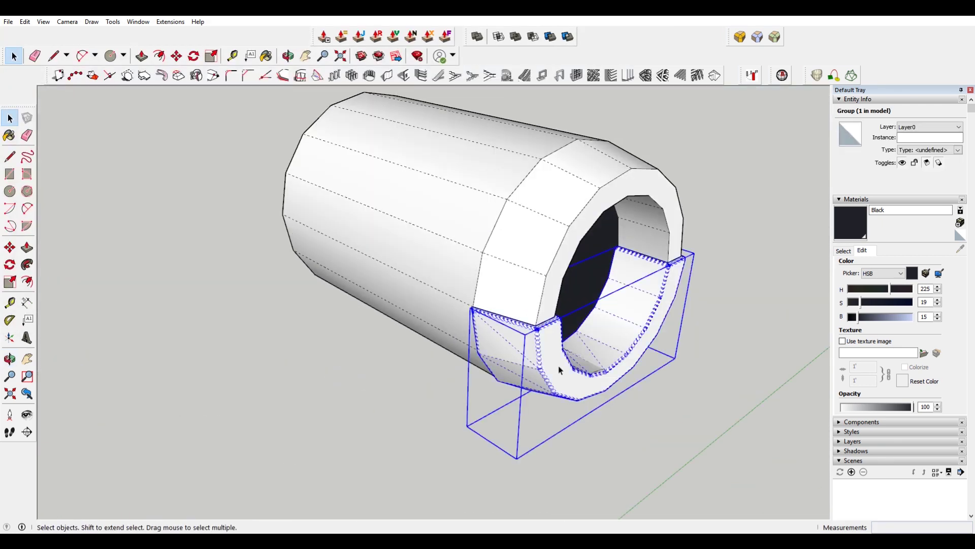
Step: Inside the lower ring group, thicken all its faces into a 2-inch shell
double_click(548, 369)
triple_click(374, 134)
click(360, 37)
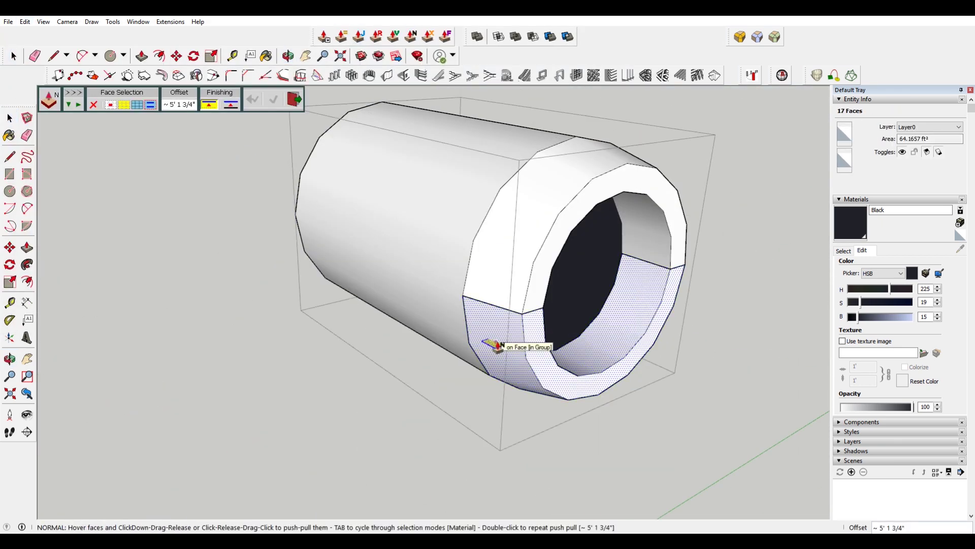
click(528, 340)
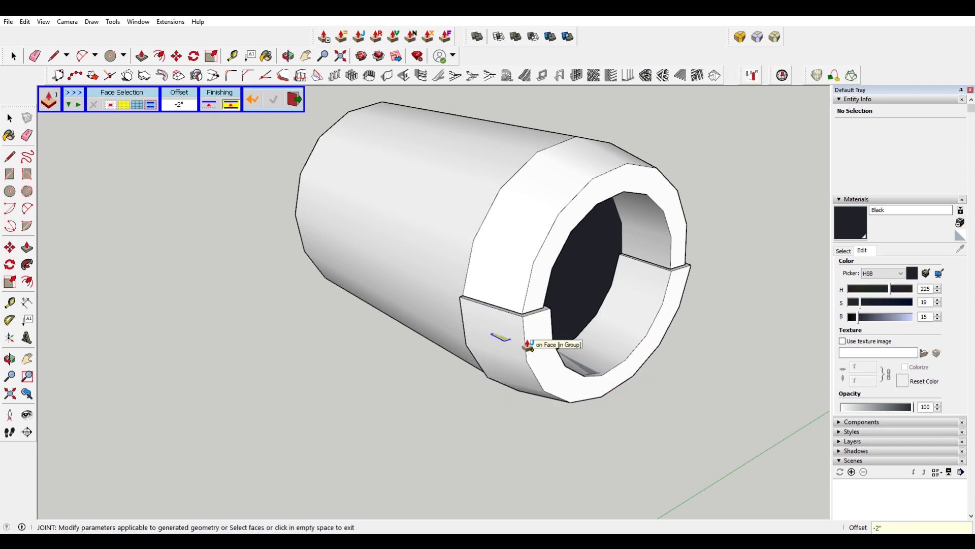
key(space)
right_click(511, 146)
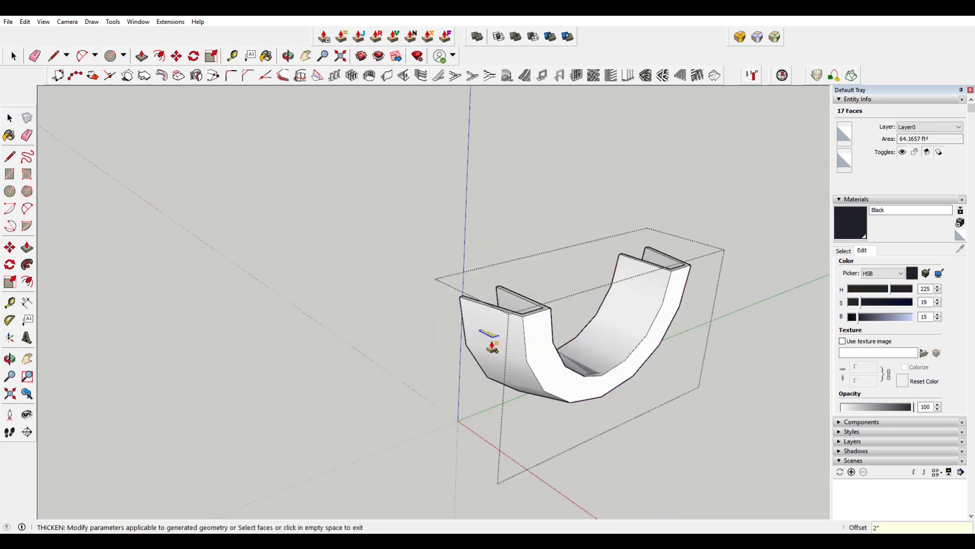
mouse_move(616, 246)
middle_down()
mouse_move(320, 330)
mouse_move(573, 240)
mouse_move(653, 164)
middle_up()
Step: Round the piece's edges with RoundCorner using 2 segments and set its offset
click(113, 22)
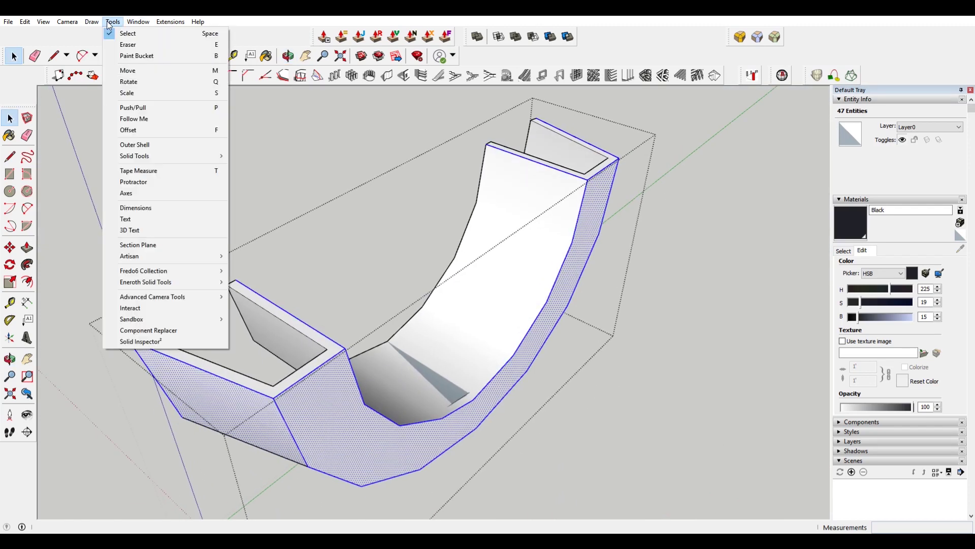
click(403, 294)
click(369, 283)
mouse_move(286, 122)
middle_down()
mouse_move(251, 331)
mouse_move(222, 239)
middle_up()
click(258, 110)
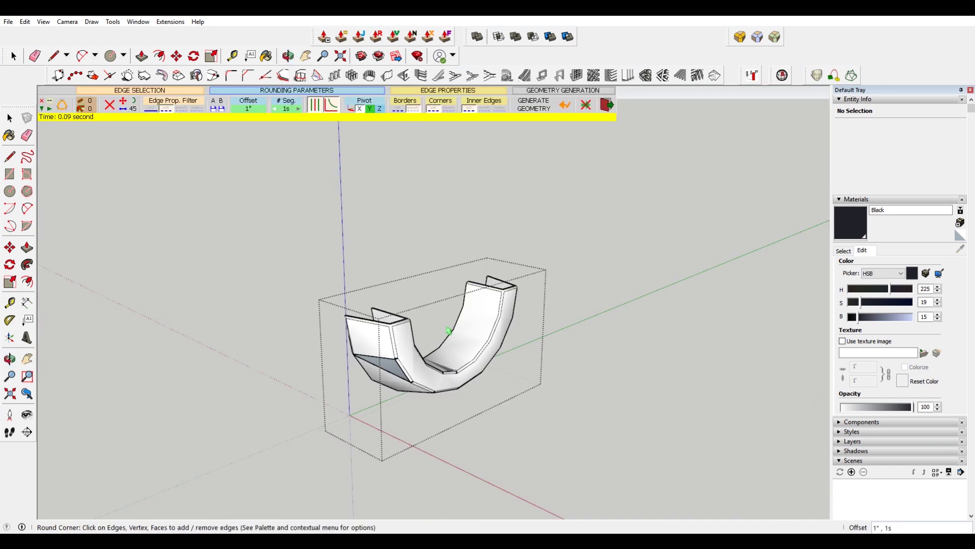
Step: Launch the Fredo6 Bevel tool on the thickened piece
key(space)
right_click(386, 313)
click(113, 22)
click(264, 270)
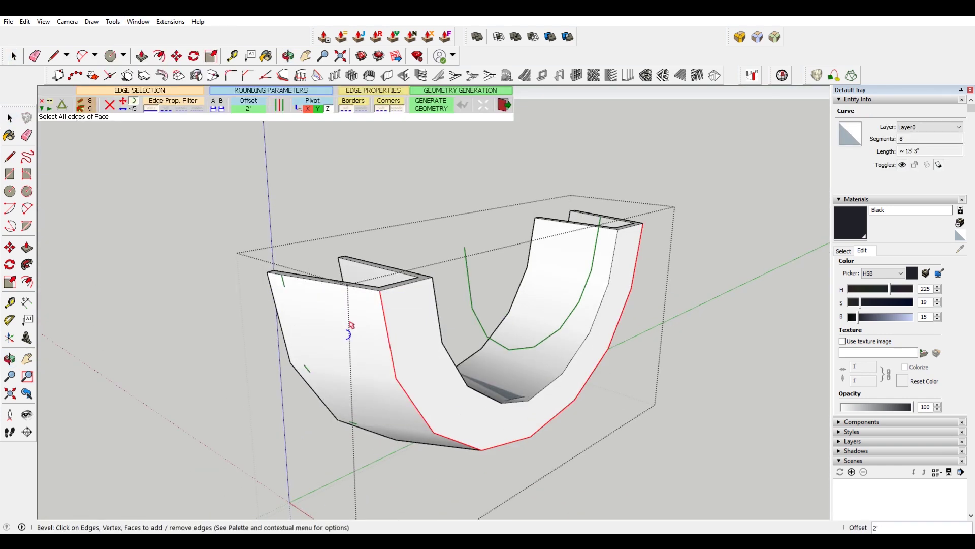
Step: Pick face edges of the U-shaped piece for the bevel
mouse_move(490, 311)
middle_down()
mouse_move(252, 212)
mouse_move(483, 298)
middle_up()
scroll(587, 312, up, 3)
click(588, 312)
mouse_move(588, 312)
middle_down()
mouse_move(483, 348)
mouse_move(746, 179)
mouse_move(392, 365)
mouse_move(480, 300)
middle_up()
scroll(392, 364, up, 5)
Step: Undo the Thickener and re-thicken the curved surface into ~7/8" walls in Follow mode
click(25, 21)
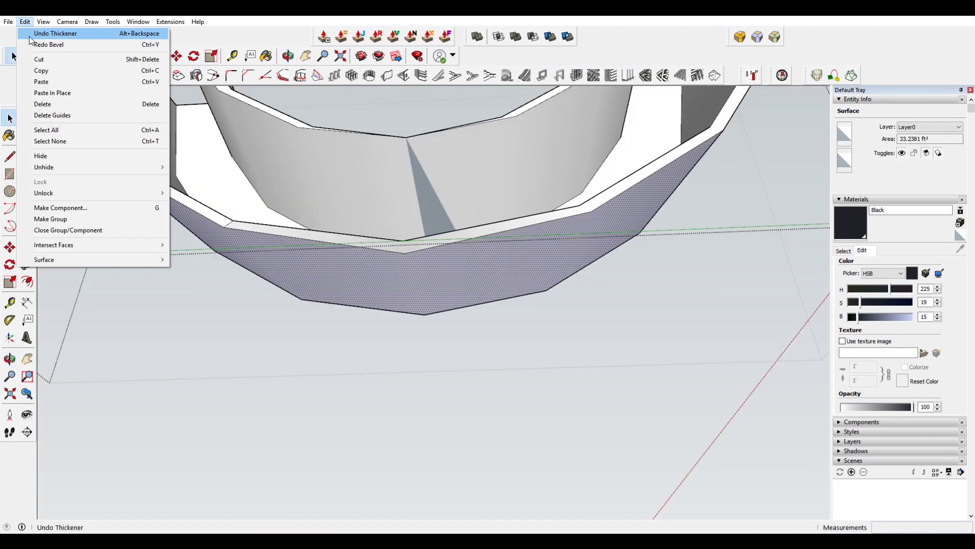
middle_drag(446, 263, 515, 259)
key(space)
key(j)
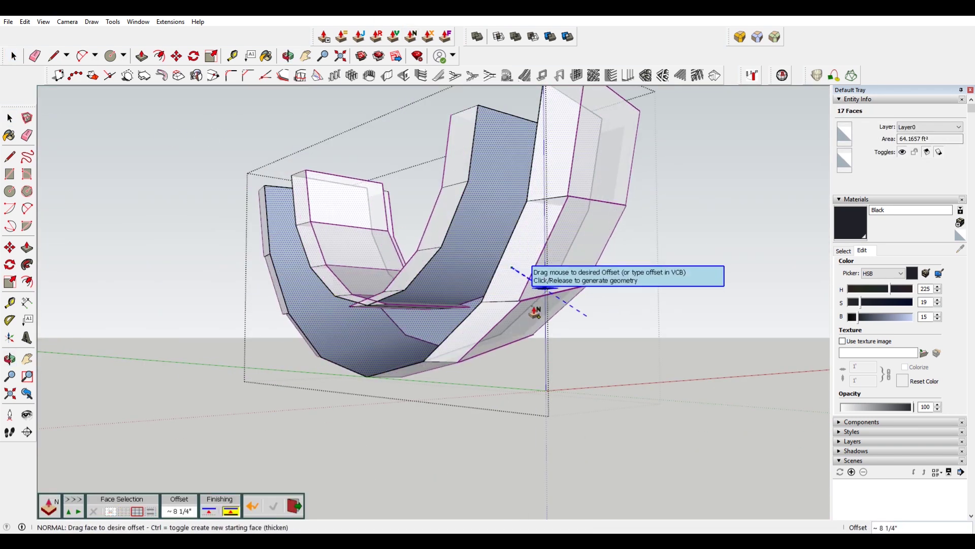
click(588, 185)
key(space)
middle_drag(588, 185, 401, 285)
key(f)
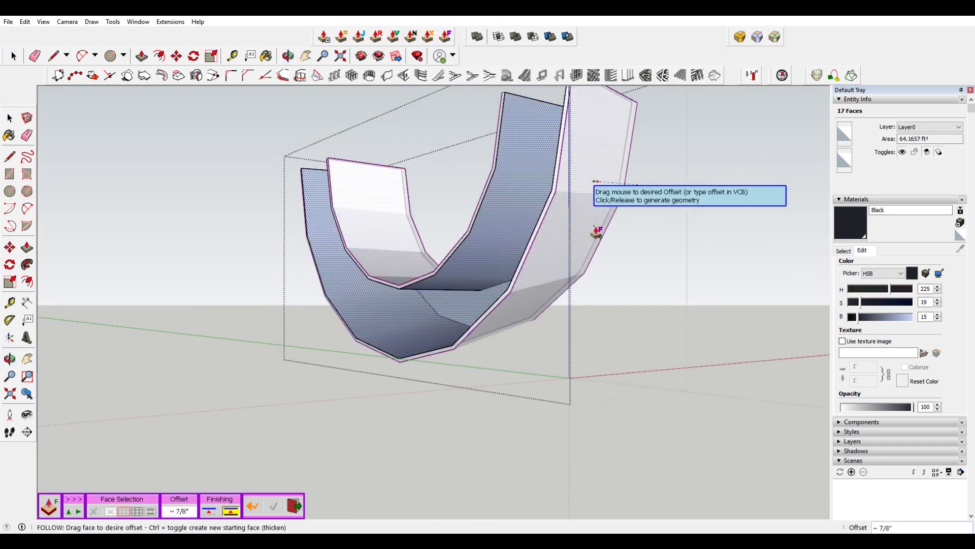
key(Return)
middle_drag(597, 235, 277, 344)
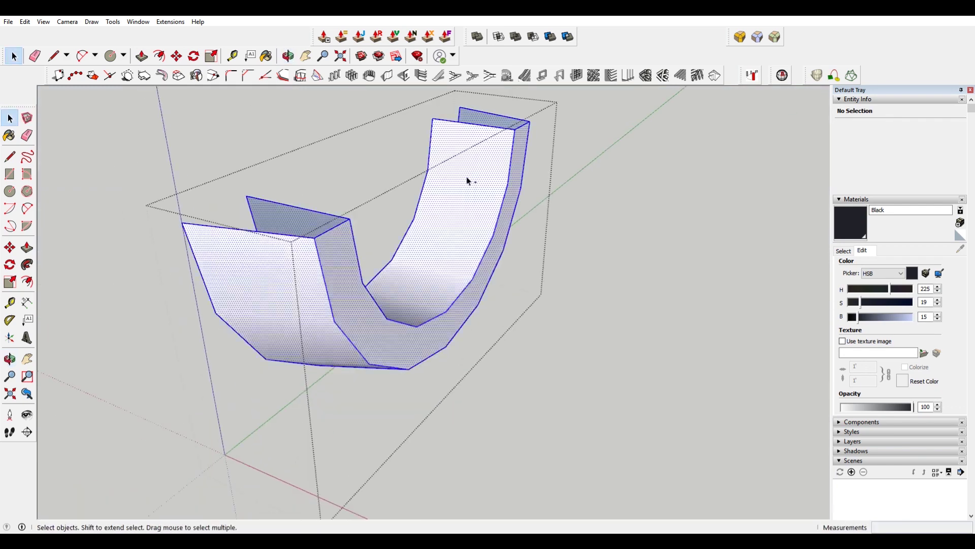
Step: Round all edges of the walled shape with a 1" offset over 3 segments
click(133, 109)
key(Return)
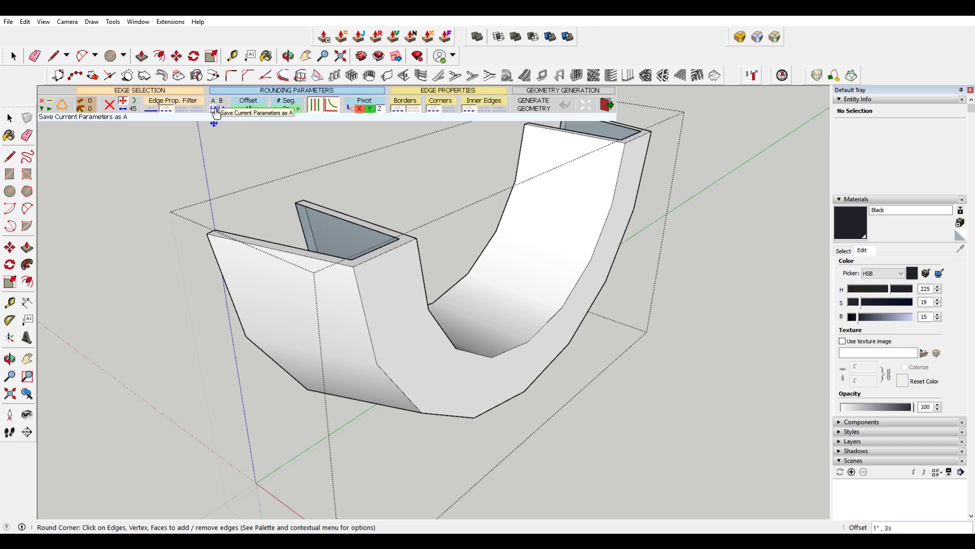
key(ctrl+a)
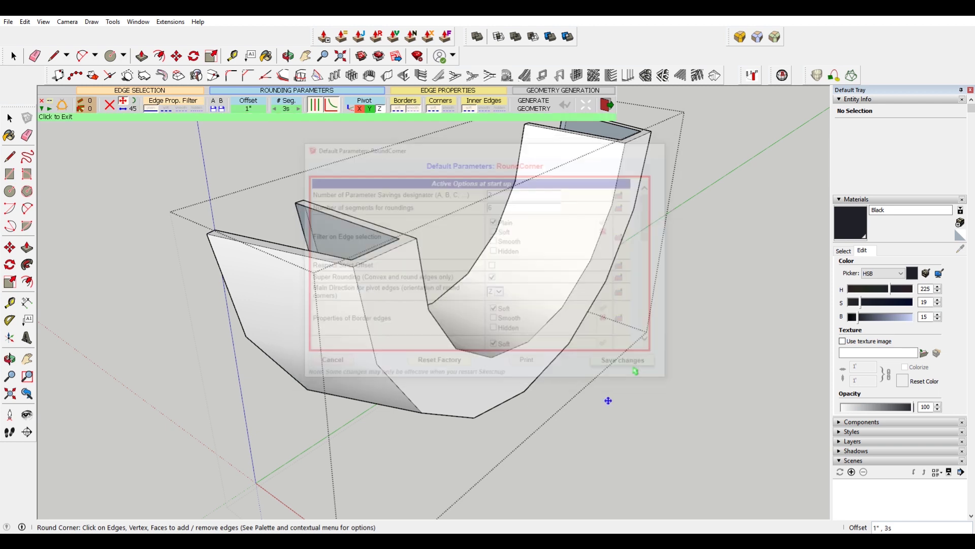
mouse_move(127, 112)
middle_down()
mouse_move(741, 206)
mouse_move(470, 226)
mouse_move(353, 283)
middle_up()
key(space)
key(ctrl+a)
click(138, 22)
mouse_move(151, 297)
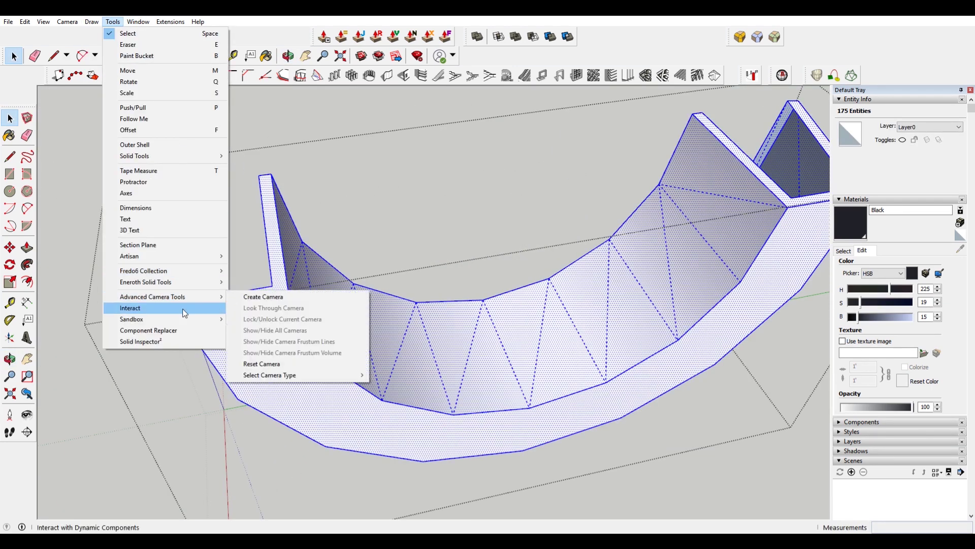
Step: Bevel the U-shape's edges by 3/4" at 15° deviation, leaving chosen edges sharp
click(264, 293)
middle_drag(265, 293, 243, 117)
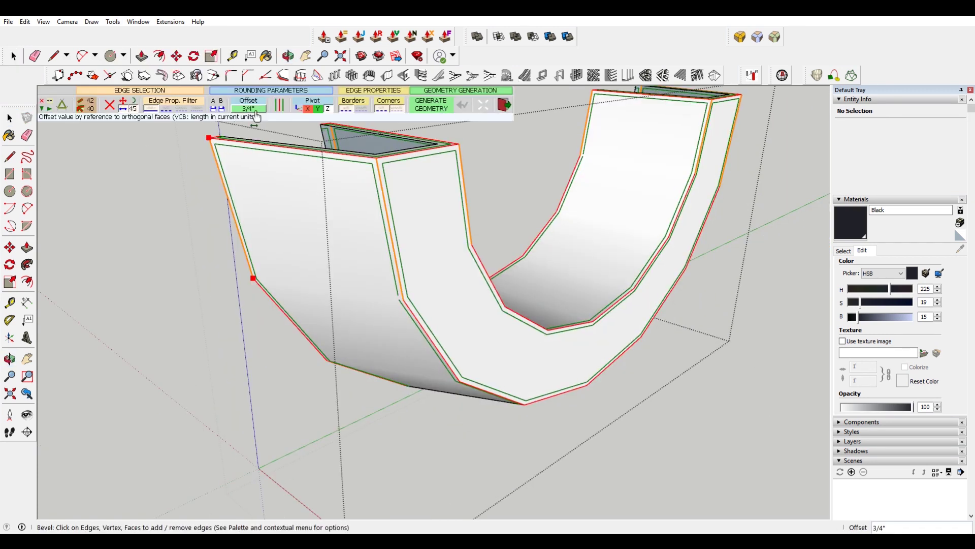
text(15)
key(Return)
mouse_move(132, 124)
middle_down()
mouse_move(516, 318)
mouse_move(668, 340)
mouse_move(630, 305)
mouse_move(606, 235)
mouse_move(427, 217)
mouse_move(558, 356)
middle_up()
click(606, 234)
scroll(558, 355, down, 5)
scroll(631, 355, up, 8)
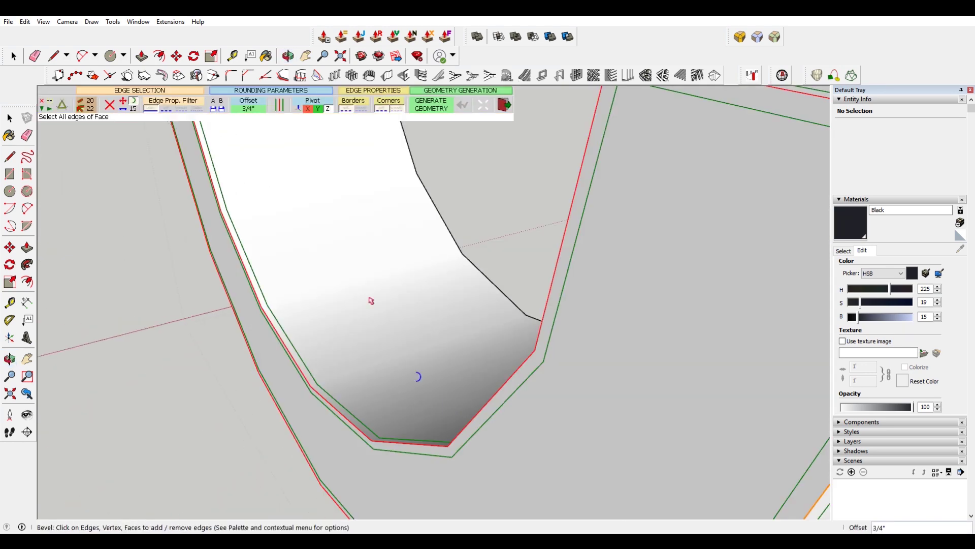
mouse_move(457, 402)
middle_down()
mouse_move(634, 281)
mouse_move(277, 224)
middle_up()
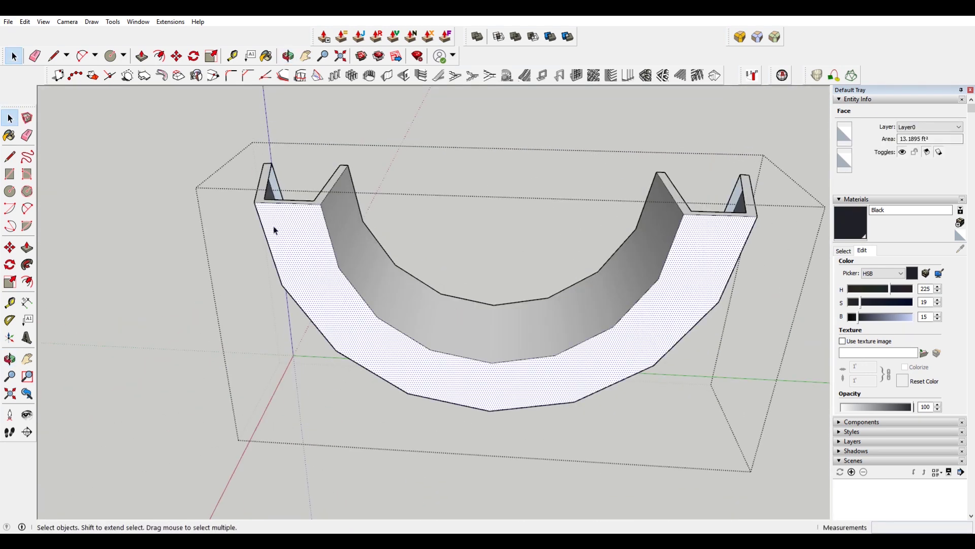
key(f)
click(322, 266)
Step: Offset the cylinder's black end face inward and move the inner face back
click(320, 229)
scroll(397, 270, up, 5)
click(397, 270)
key(m)
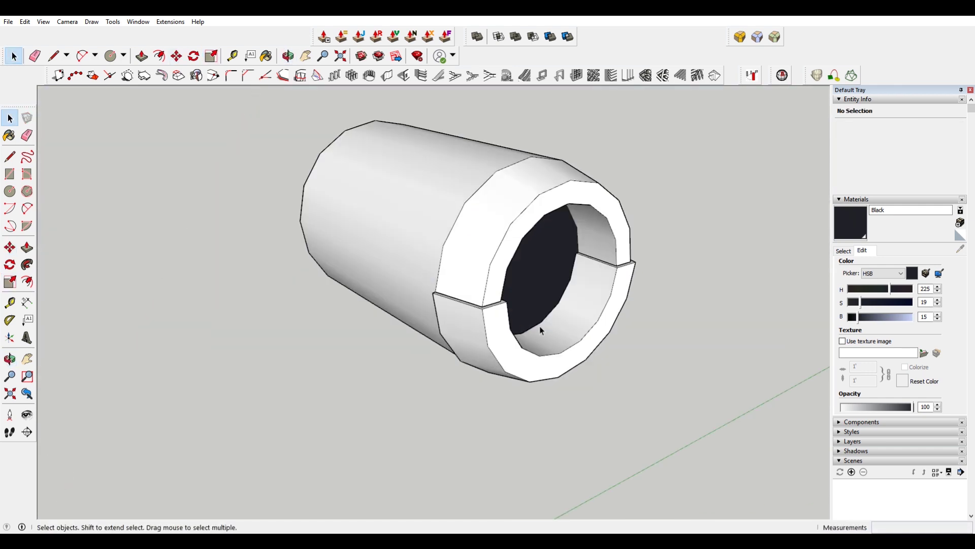
Step: Shrink the dark inner face of the engine cylinder to 0.21 scale
scroll(517, 334, down, 5)
middle_drag(584, 170, 534, 326)
scroll(614, 339, down, 3)
double_click(464, 257)
key(s)
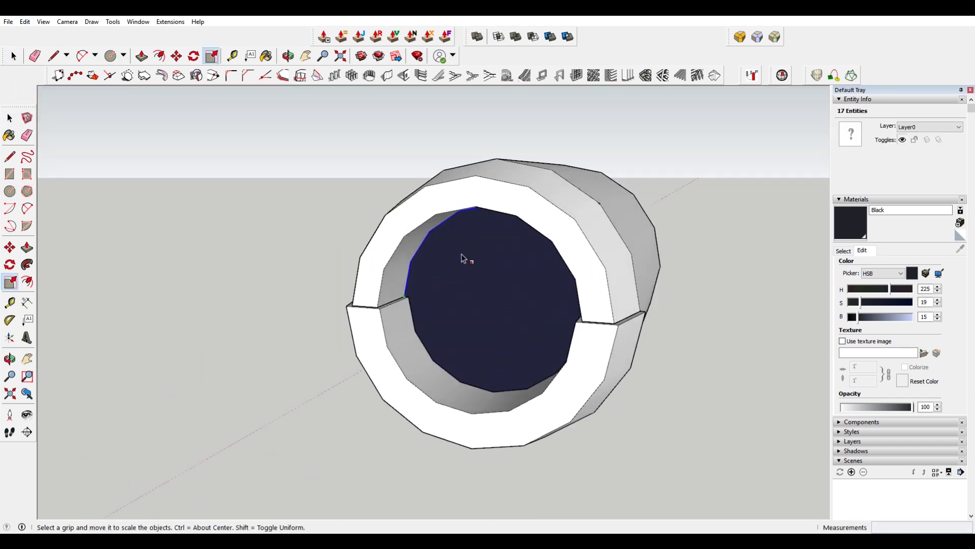
drag(464, 257, 475, 271)
key(space)
Step: Draw a small circle at the face's centre and pull it out into a rod
middle_drag(475, 271, 510, 287)
scroll(511, 287, up, 5)
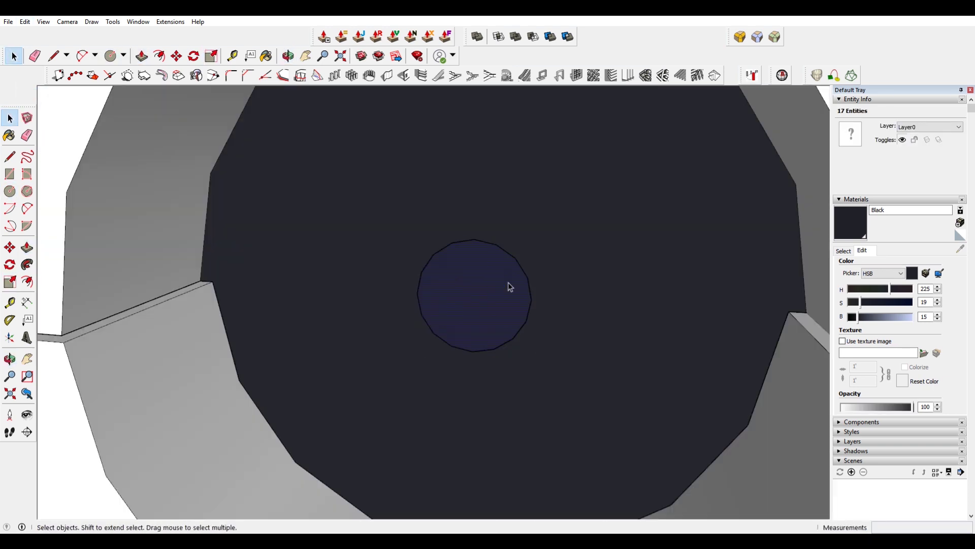
click(531, 300)
key(p)
drag(473, 296, 427, 355)
Step: Taper the rod's end face to 0.63 of its size
scroll(427, 355, down, 5)
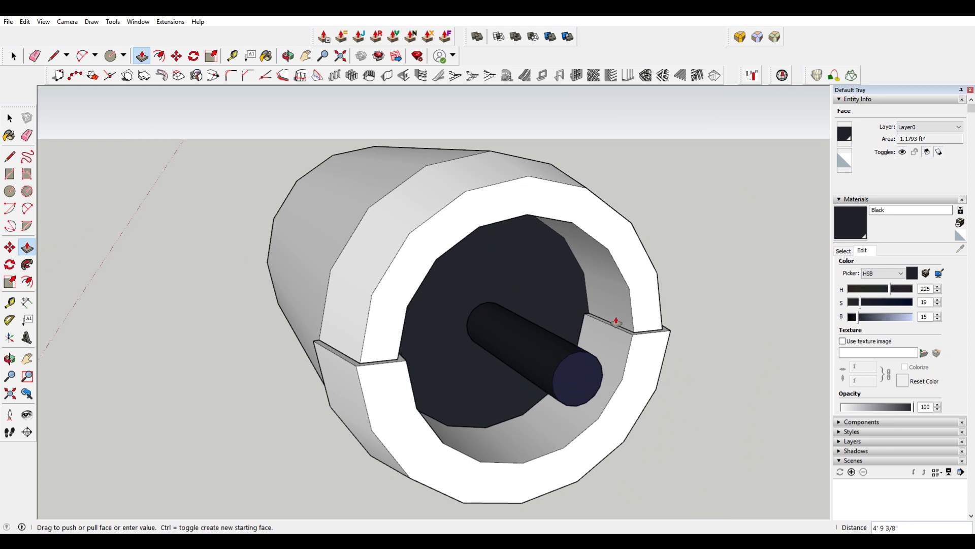
key(s)
drag(539, 327, 543, 323)
key(m)
middle_drag(553, 331, 750, 337)
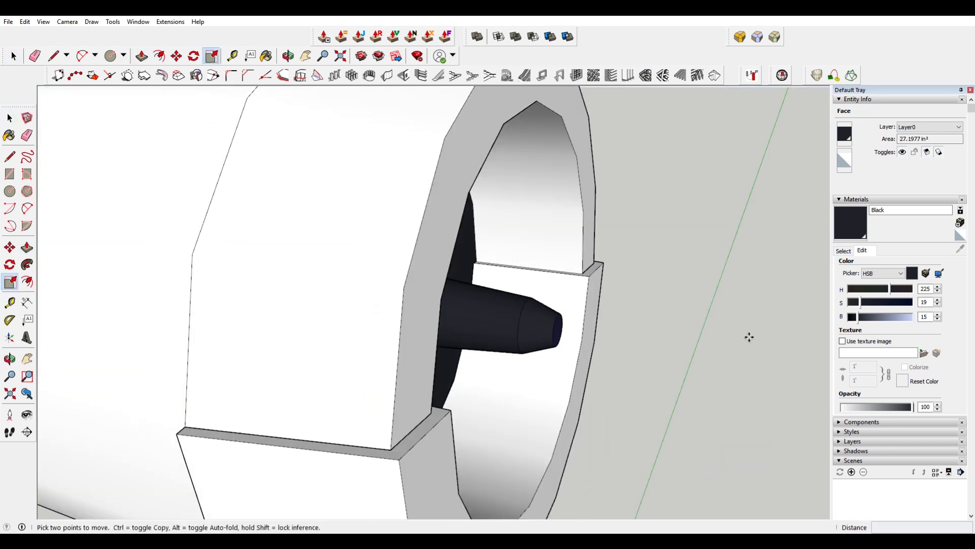
Step: Scale a box thinner around the rod tip to form a flat vane
key(p)
scroll(523, 337, up, 5)
key(s)
key(space)
middle_drag(508, 305, 338, 289)
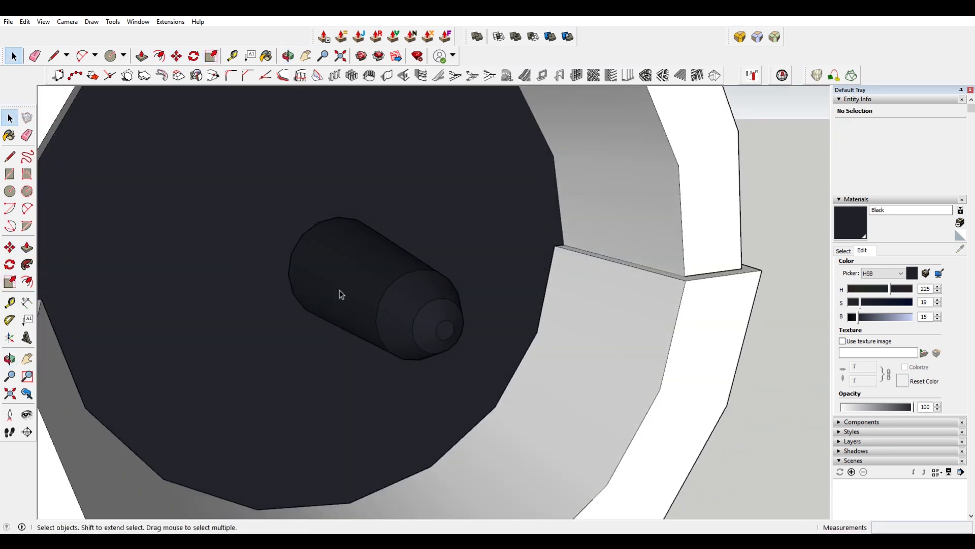
key(e)
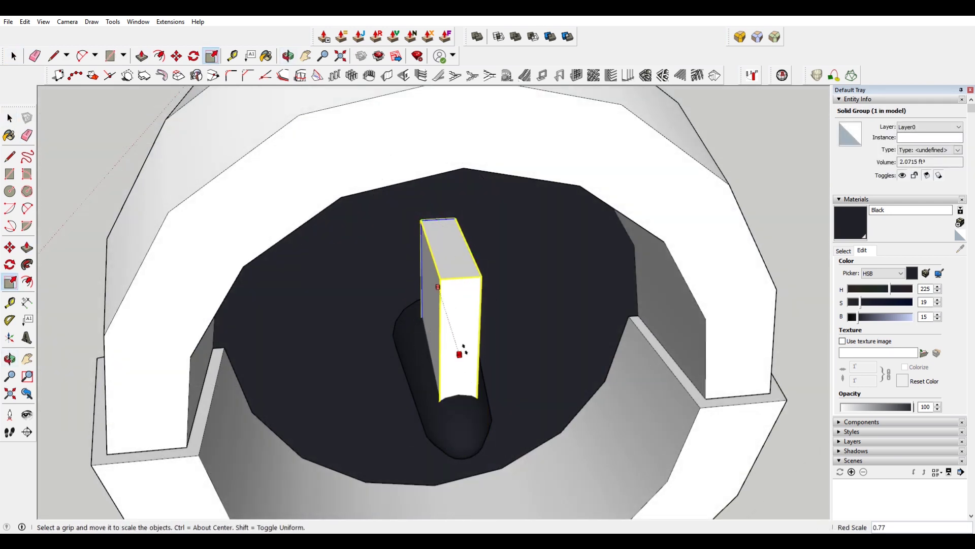
click(464, 350)
middle_drag(463, 349, 391, 262)
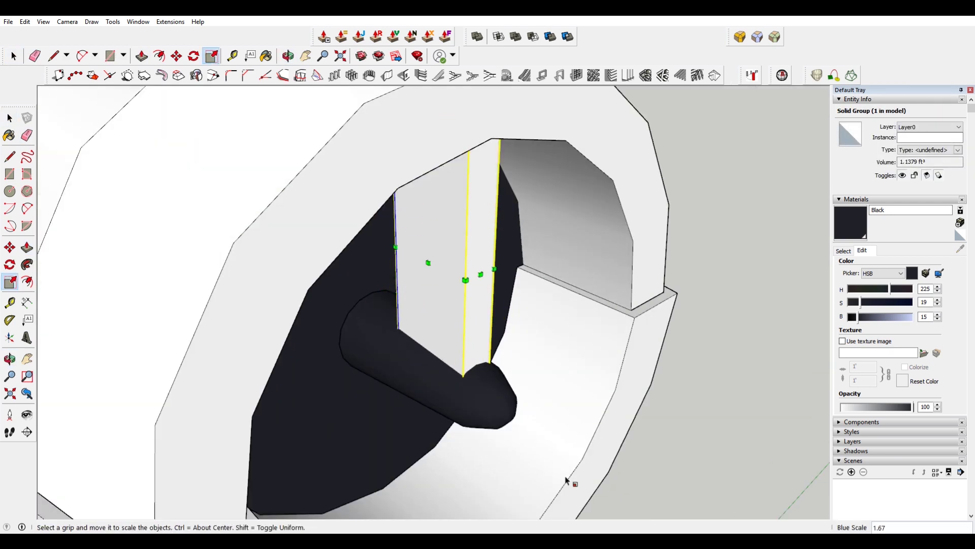
Step: Move the vane's edges and draw a centre line up its middle
key(space)
key(m)
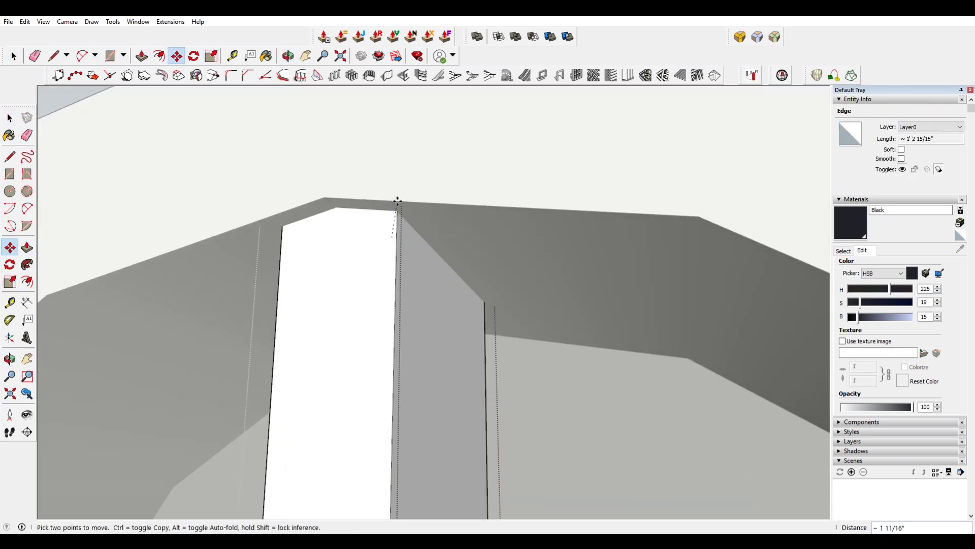
key(space)
key(l)
click(417, 282)
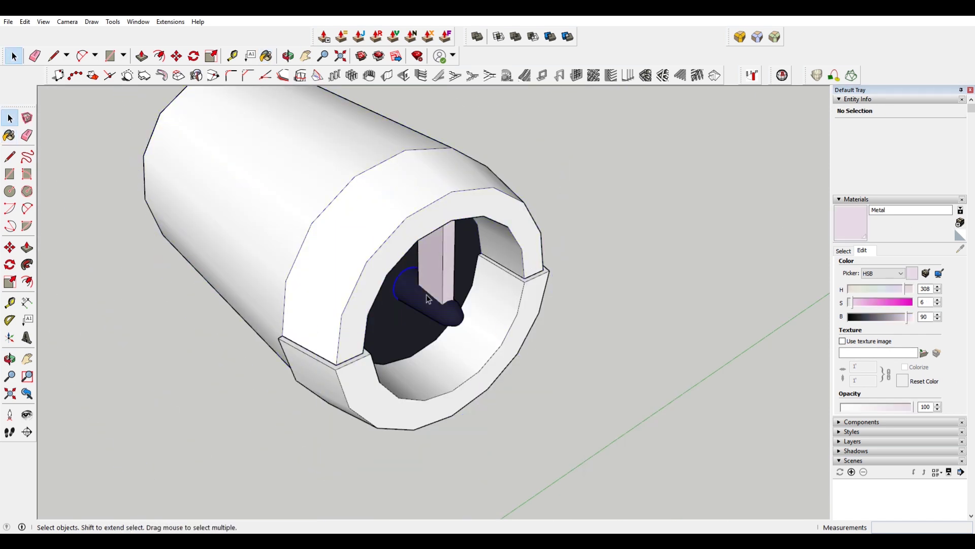
Step: Tint the Metal material to hue 24 and add guide lines at the vane's base
mouse_move(898, 290)
mouse_down()
mouse_move(858, 299)
mouse_move(873, 290)
mouse_move(853, 289)
mouse_up()
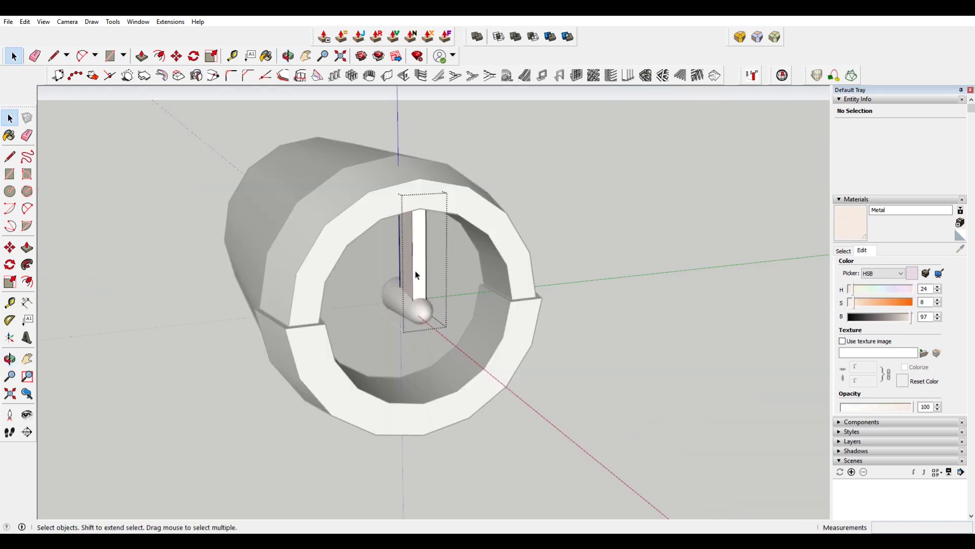
key(l)
scroll(415, 273, up, 10)
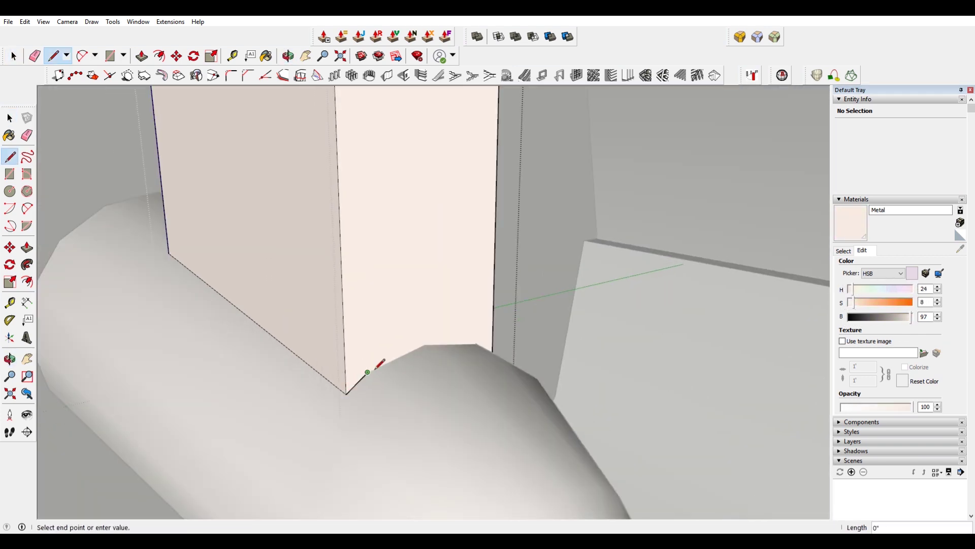
click(176, 347)
mouse_move(209, 359)
middle_down()
mouse_move(461, 387)
mouse_move(527, 425)
mouse_move(355, 323)
mouse_move(412, 308)
mouse_move(231, 340)
mouse_move(330, 261)
middle_up()
key(e)
scroll(523, 272, down, 10)
key(space)
middle_drag(523, 273, 366, 327)
key(l)
scroll(403, 318, up, 5)
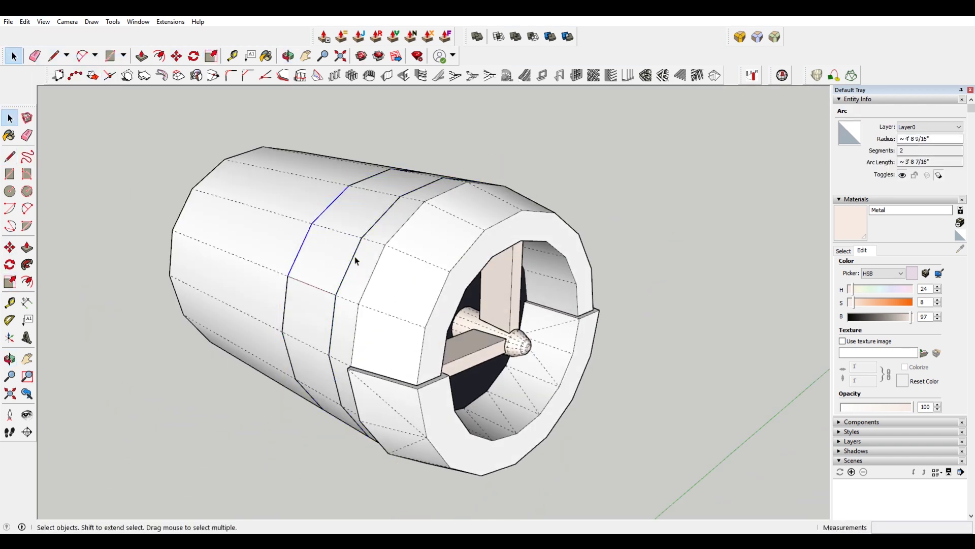
Step: View the engine from below and start thickening the rectangular side panel with Joint Push Pull
middle_drag(357, 261, 342, 422)
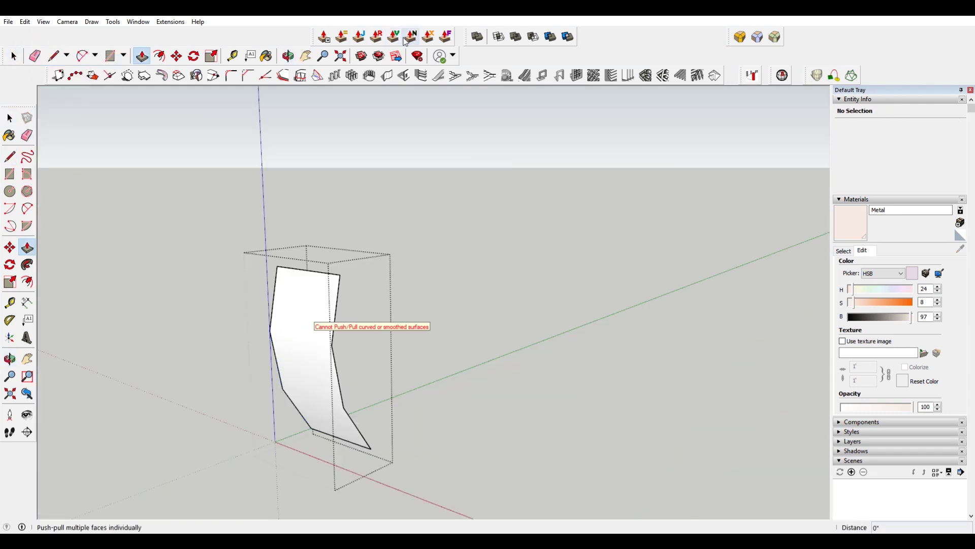
click(406, 41)
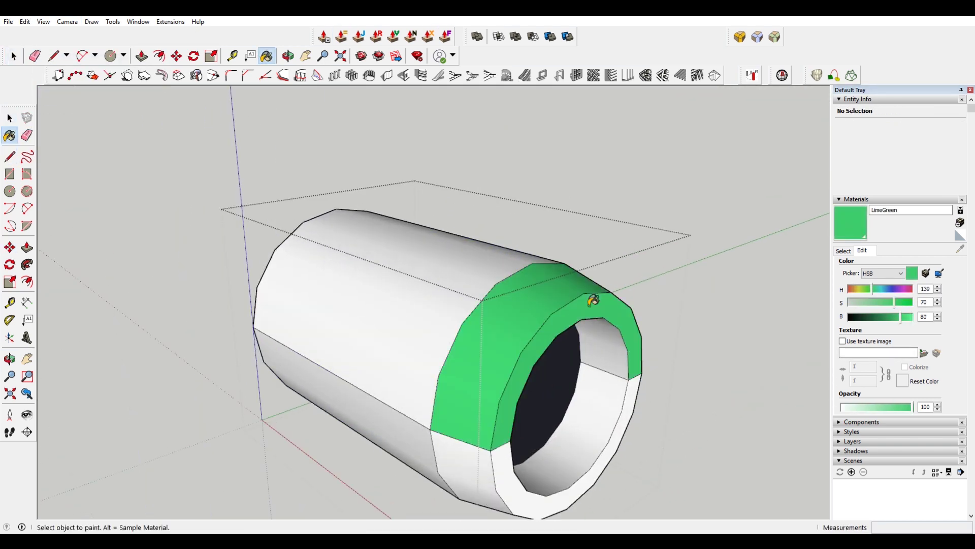
Step: Soften the cylinder's bottom ring of edges at 76.8 degrees
right_click(470, 396)
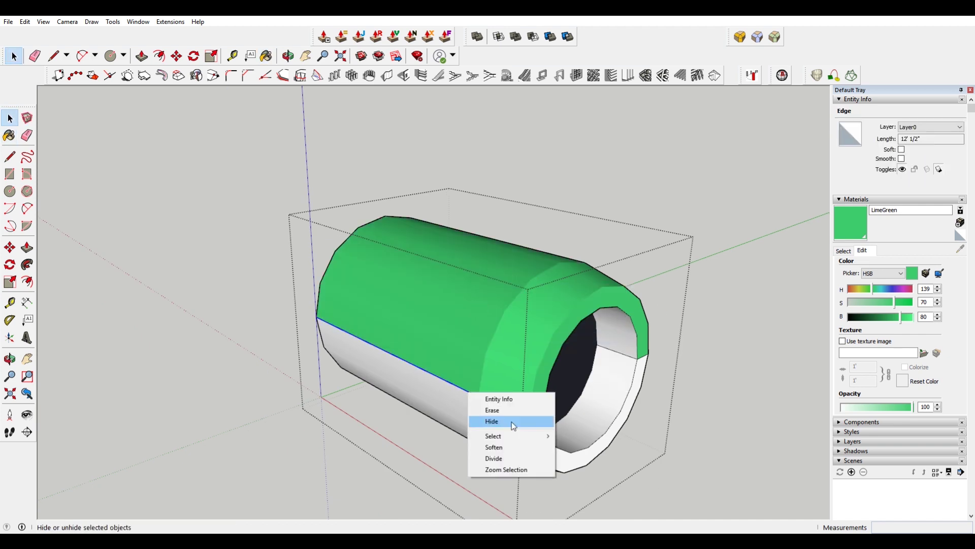
click(527, 482)
right_click(538, 414)
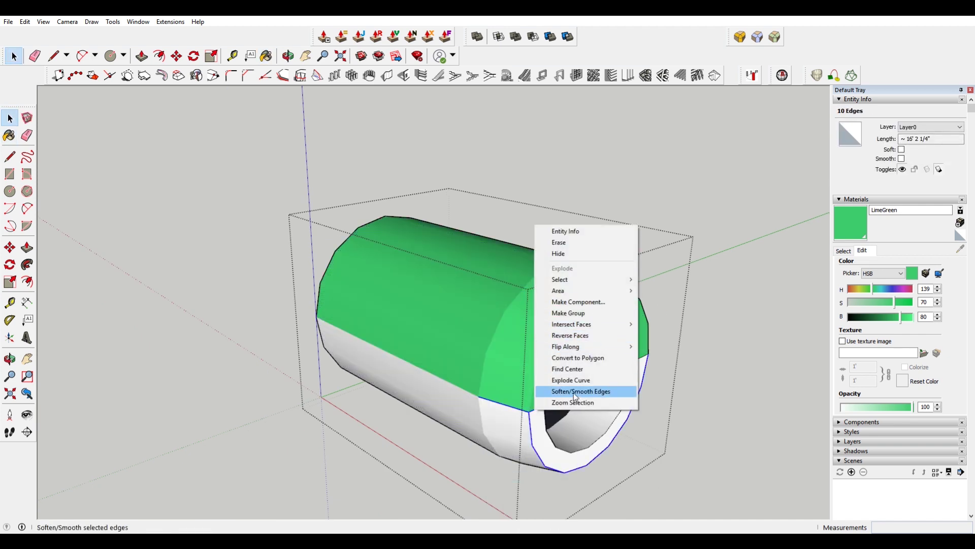
click(575, 399)
mouse_move(895, 489)
mouse_down()
mouse_move(919, 489)
mouse_move(888, 487)
mouse_up()
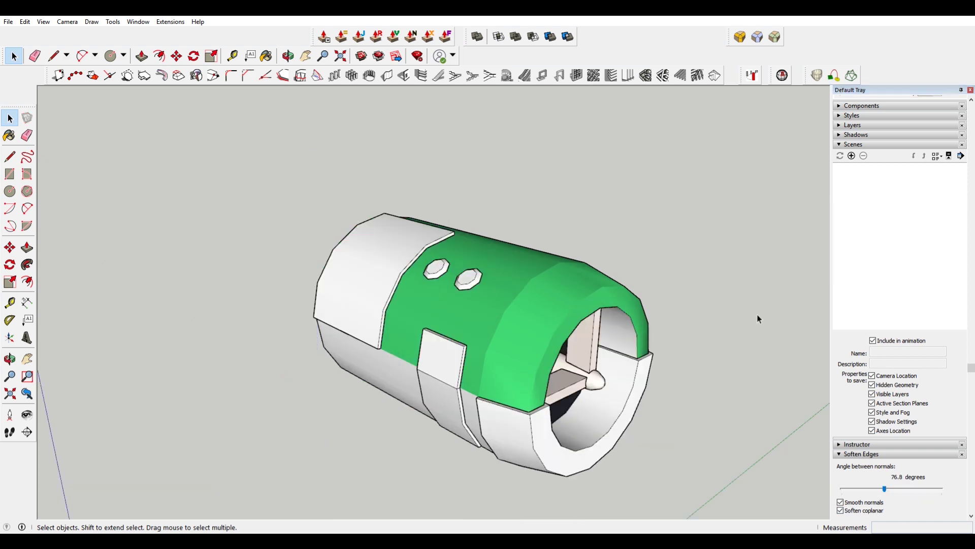
mouse_move(760, 319)
middle_down()
mouse_move(704, 307)
mouse_move(748, 305)
middle_up()
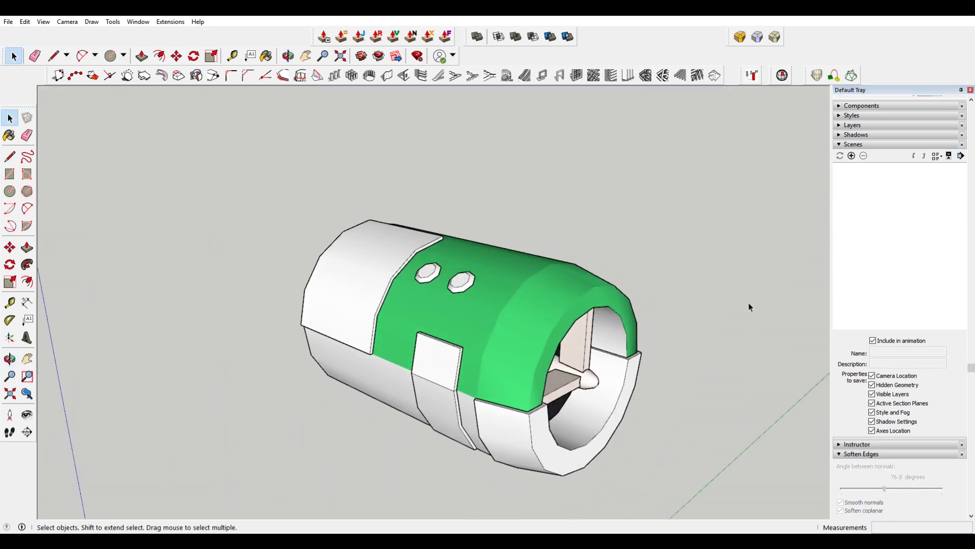
Step: Create a new material named 'DarkLimeG'
key(b)
click(961, 125)
text(DarkLimeG)
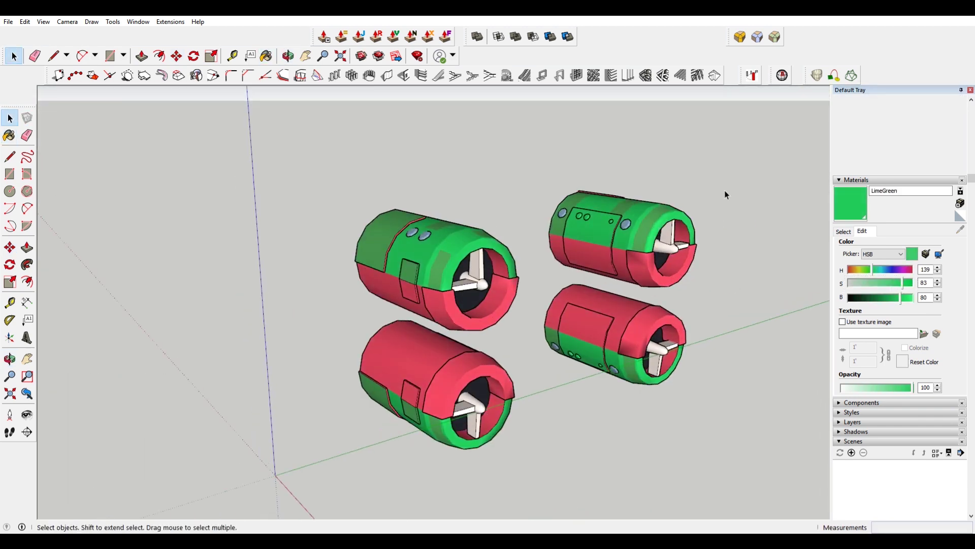
Step: Move the flat board into place between the four engine pods
middle_drag(727, 196, 710, 252)
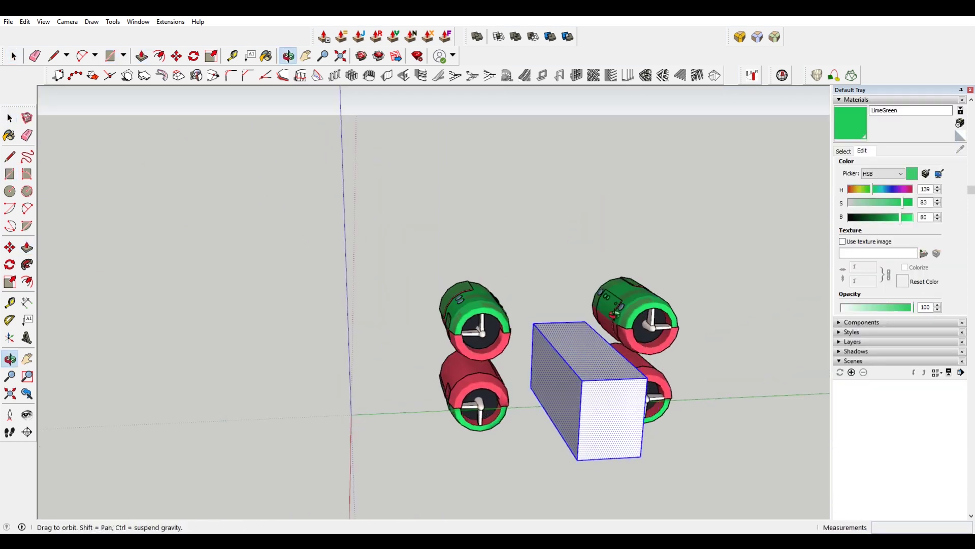
key(m)
scroll(641, 366, up, 5)
scroll(558, 304, down, 5)
middle_drag(559, 304, 516, 270)
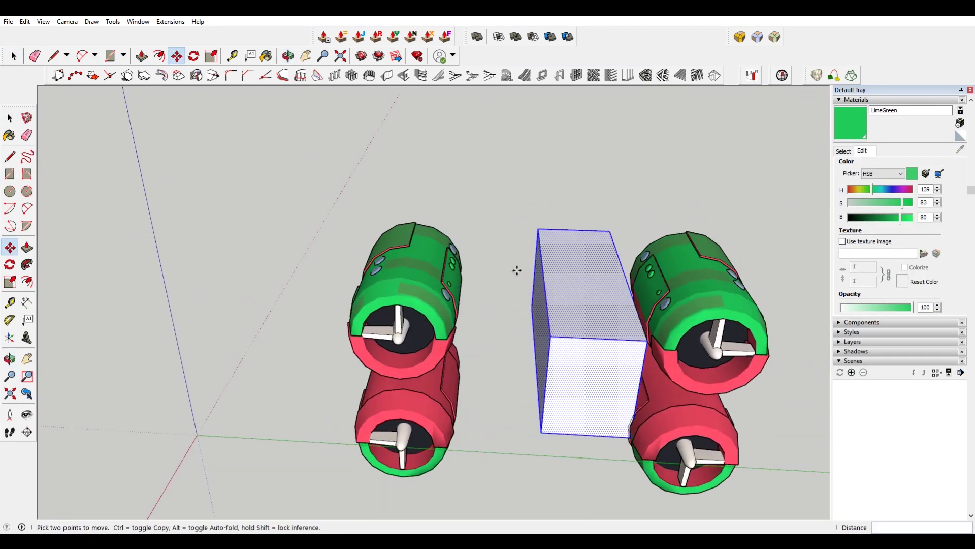
scroll(686, 406, up, 5)
scroll(693, 300, down, 6)
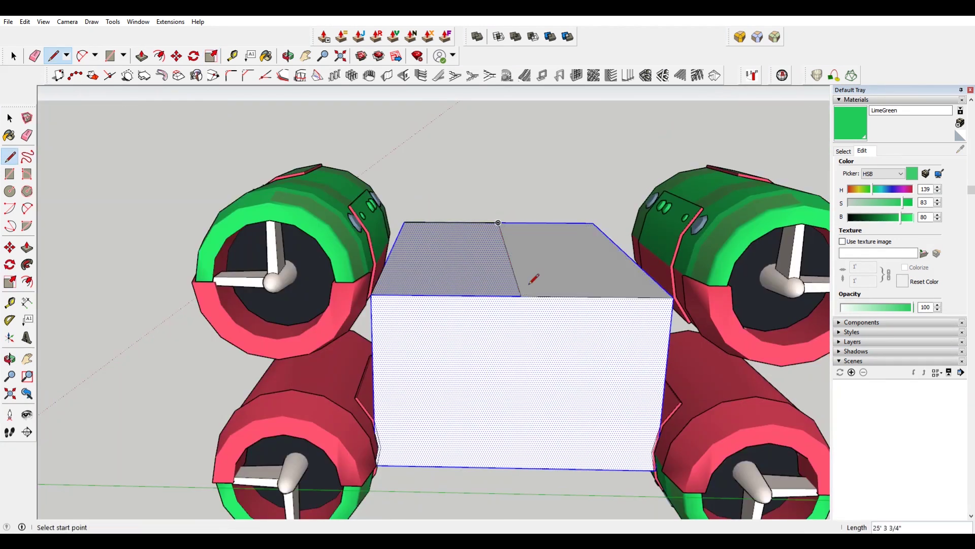
key(space)
Step: Fine-tune the board's placement and bring up its context menu for Make Component
mouse_move(498, 284)
middle_down()
mouse_move(501, 331)
mouse_move(558, 364)
middle_up()
key(e)
drag(557, 363, 540, 394)
key(space)
scroll(534, 397, up, 5)
key(m)
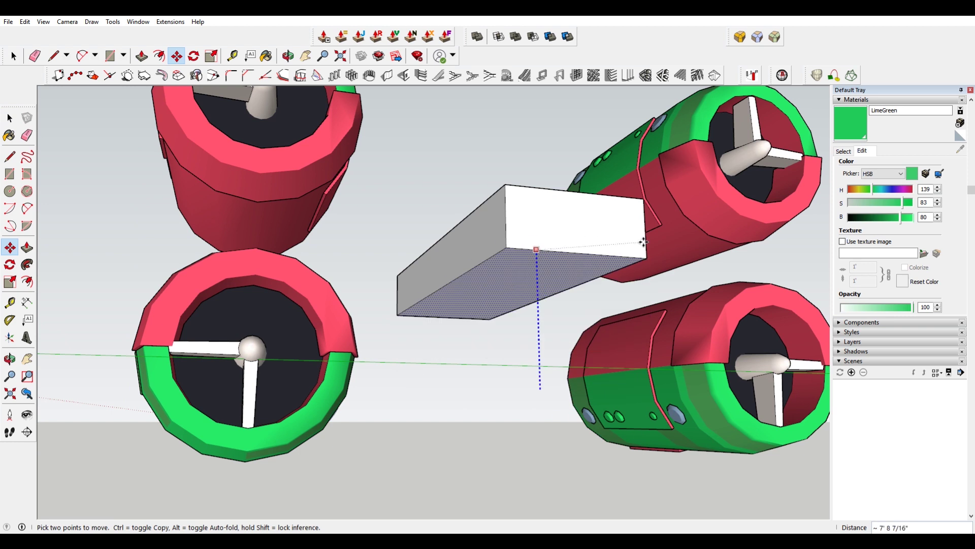
mouse_move(752, 250)
middle_down()
mouse_move(746, 295)
mouse_move(646, 159)
middle_up()
scroll(745, 305, down, 5)
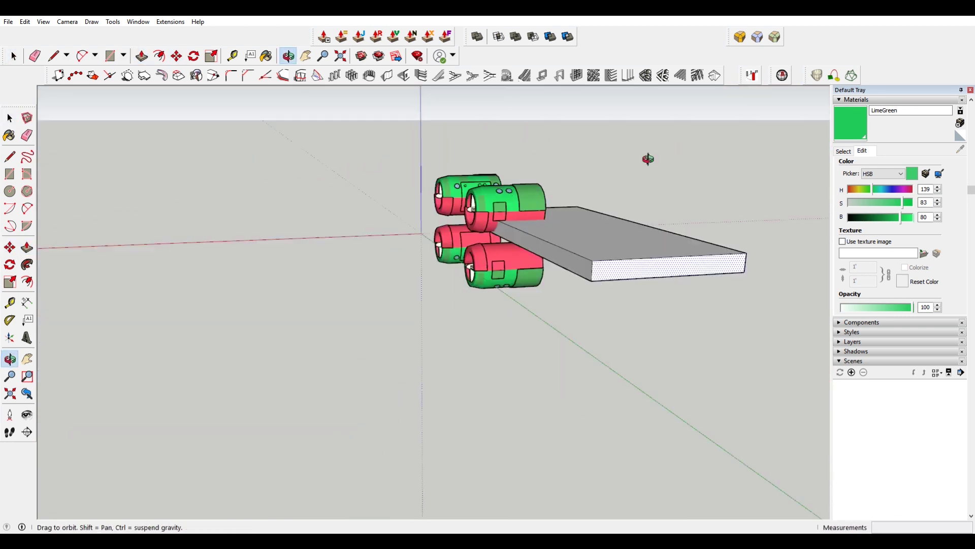
key(space)
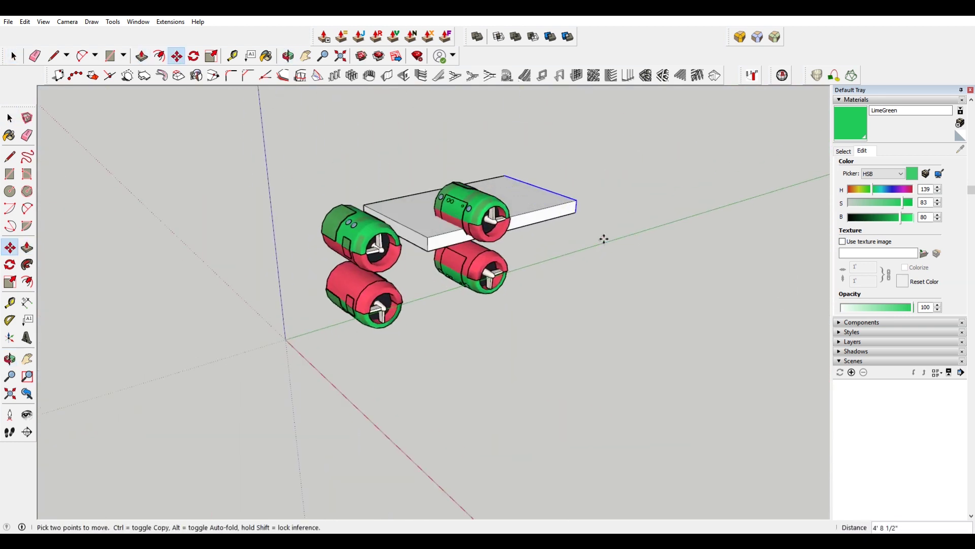
scroll(604, 239, up, 2)
key(space)
scroll(549, 261, up, 2)
right_click(600, 271)
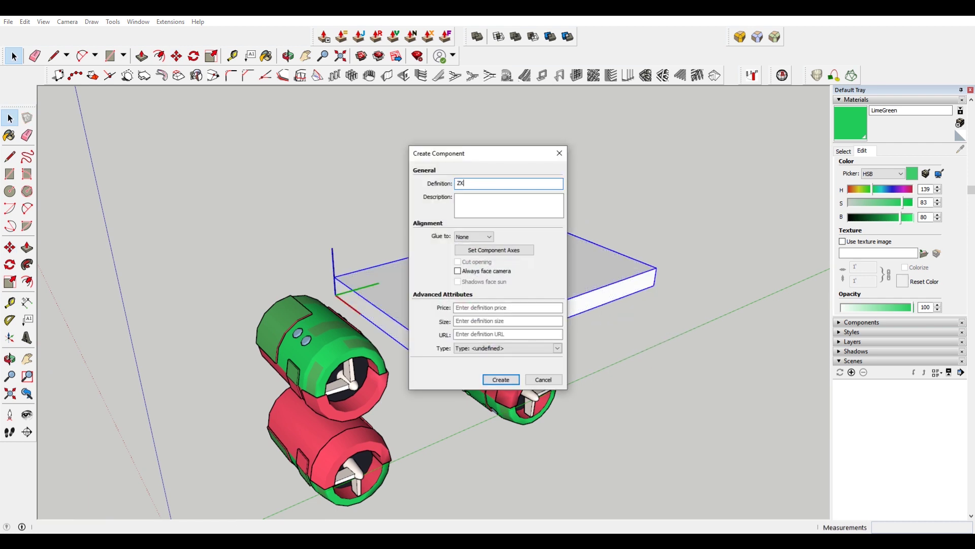
Step: Confirm creation of the board component
key(Return)
middle_drag(670, 337, 425, 325)
scroll(424, 325, up, 3)
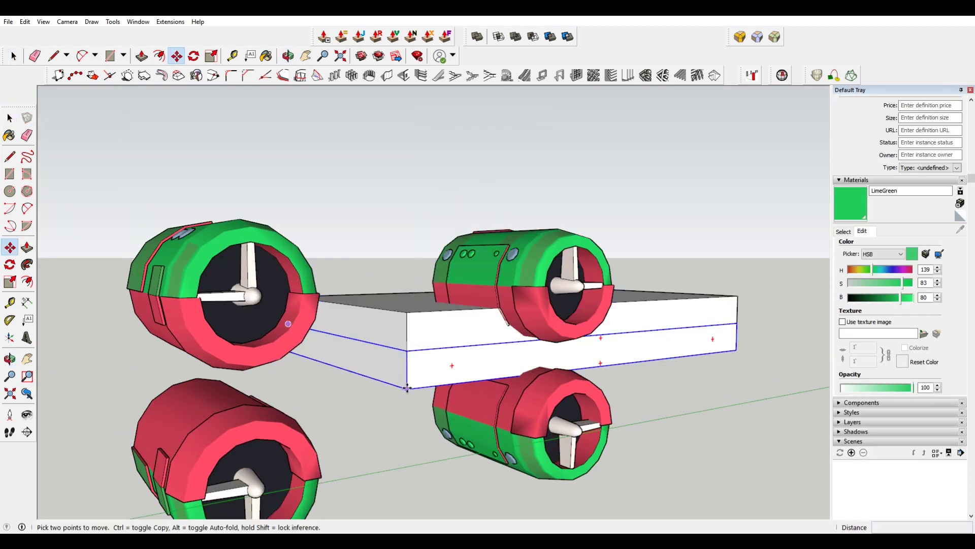
scroll(407, 388, up, 3)
scroll(342, 390, down, 4)
middle_drag(464, 337, 719, 246)
Step: Inside the board component, push its bottom face out to make it thicker
key(space)
double_click(410, 329)
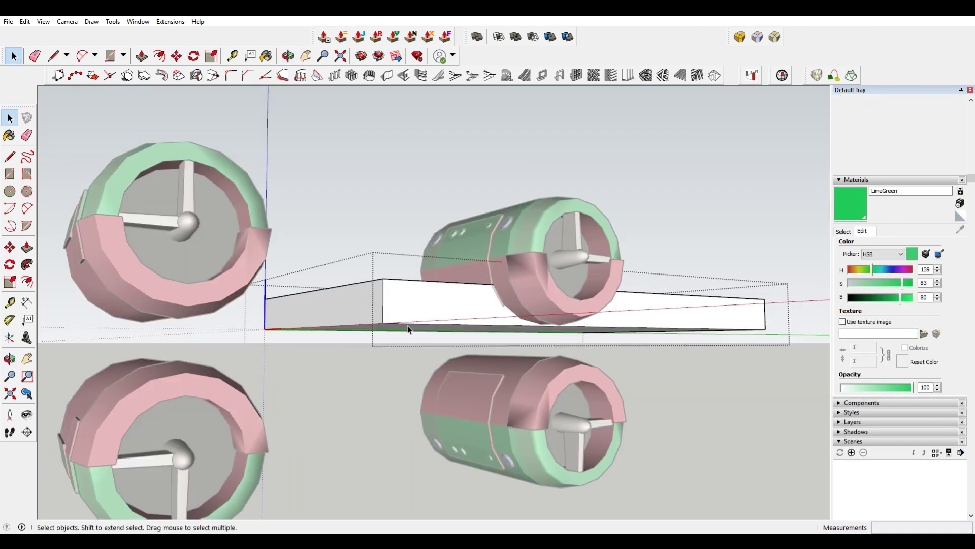
key(p)
click(409, 329)
click(409, 330)
key(space)
scroll(409, 329, down, 3)
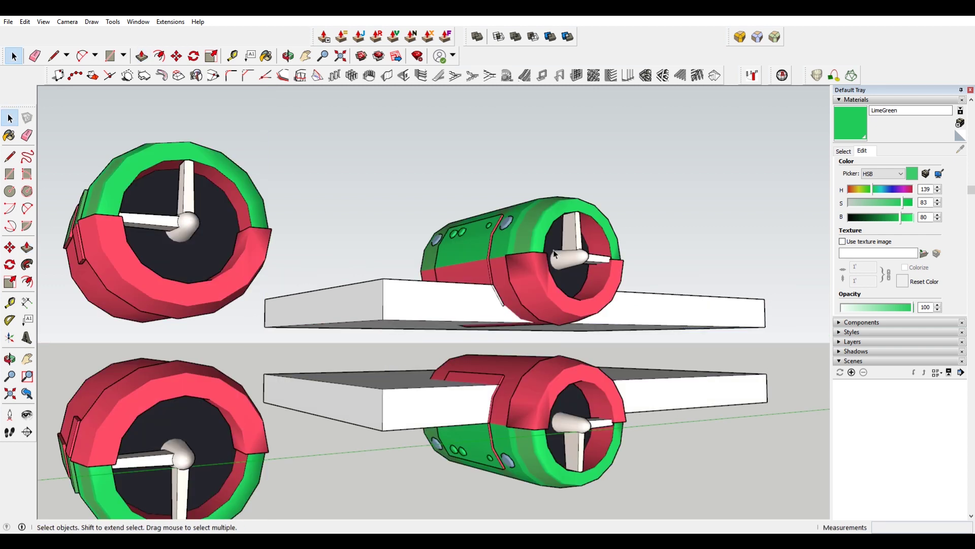
Step: Select the pair of engine cylinders and reopen the board for editing
drag(244, 231, 549, 335)
key(m)
scroll(435, 317, up, 5)
key(space)
double_click(435, 317)
key(m)
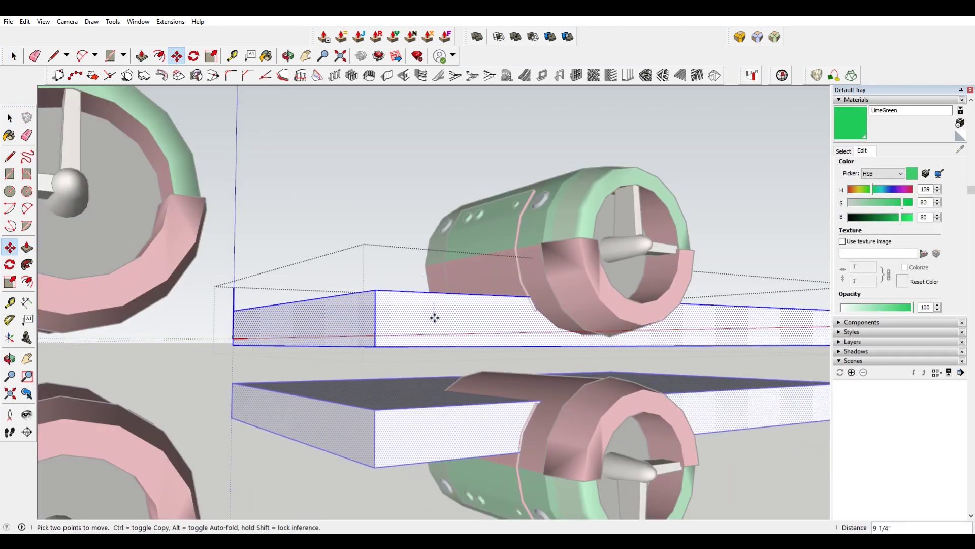
mouse_move(434, 333)
middle_down()
mouse_move(756, 314)
mouse_move(693, 376)
middle_up()
key(Escape)
key(space)
Step: Move the upper engine cylinders to sit above the lower pair
middle_drag(505, 331, 486, 347)
scroll(486, 346, up, 3)
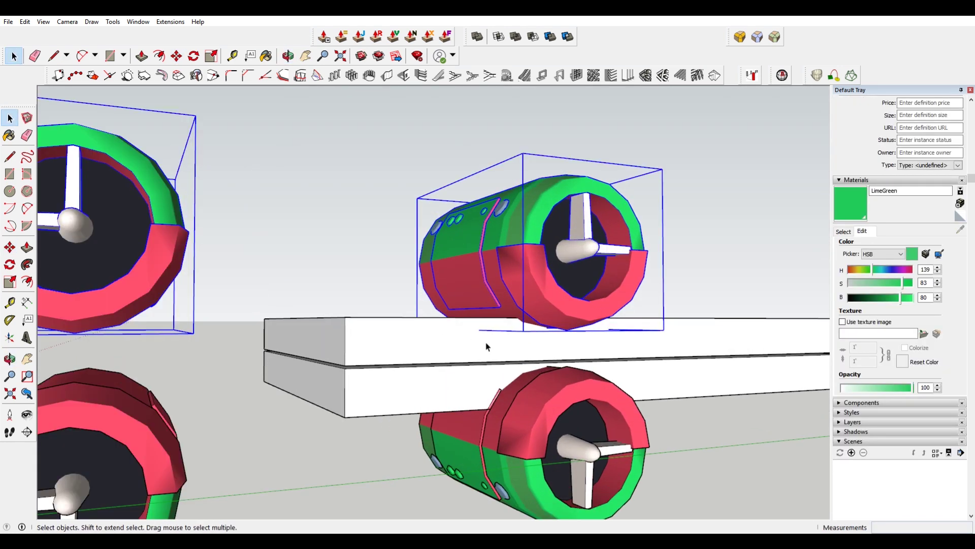
scroll(486, 346, up, 3)
key(m)
key(space)
scroll(266, 400, down, 5)
key(m)
scroll(442, 406, up, 6)
scroll(442, 406, down, 5)
scroll(457, 330, up, 3)
click(456, 333)
Step: Place the second board and cylinders in their stacked position beneath the first
key(space)
scroll(456, 332, down, 5)
key(m)
scroll(457, 356, down, 5)
key(m)
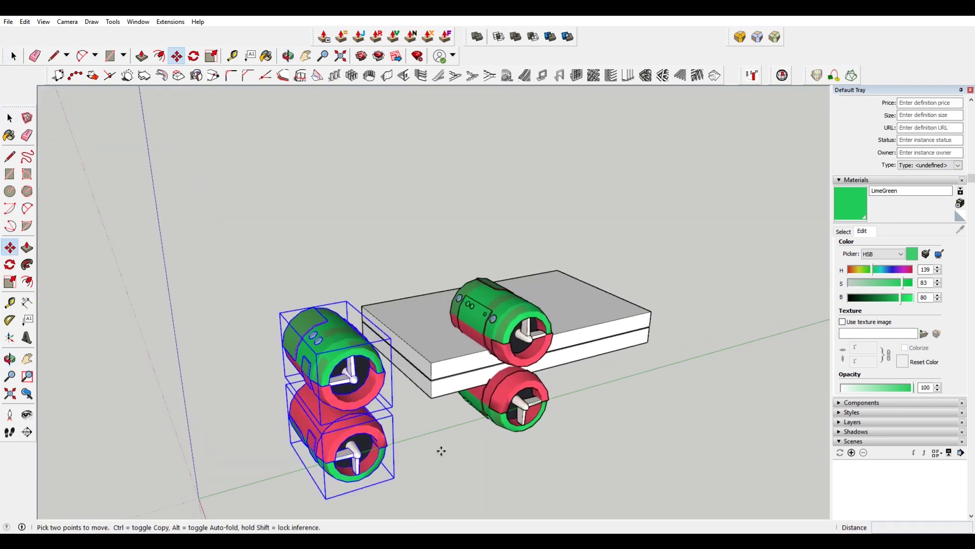
click(465, 442)
scroll(464, 442, down, 3)
key(space)
scroll(406, 331, up, 2)
scroll(407, 355, up, 4)
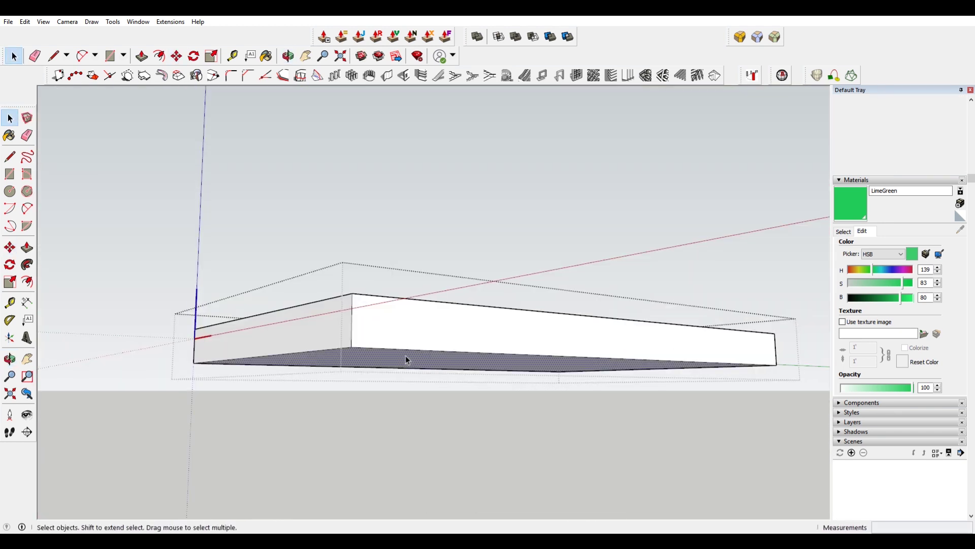
Step: Move the stacked board's far end along its length so the wing begins to taper
scroll(767, 216, up, 3)
middle_drag(767, 216, 479, 355)
scroll(625, 396, down, 3)
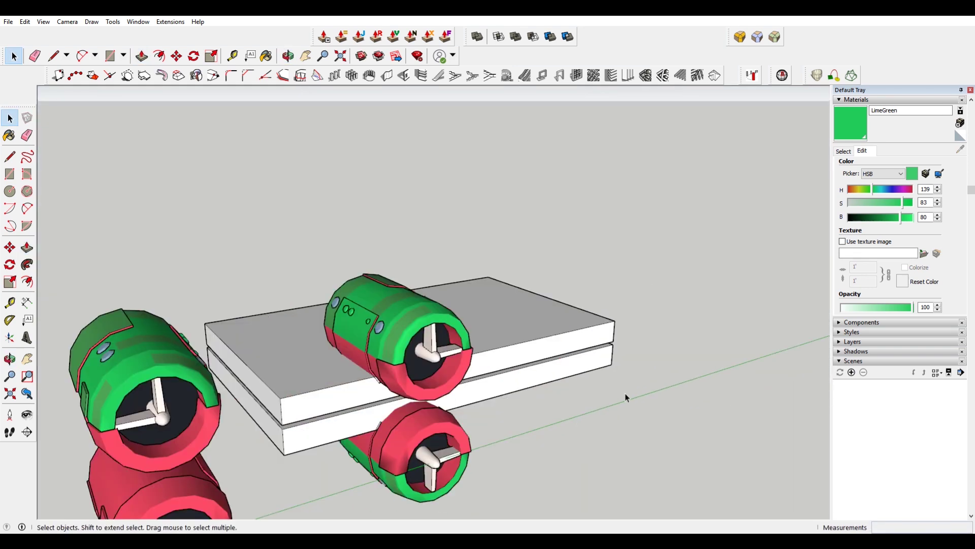
middle_drag(625, 397, 659, 324)
key(m)
click(554, 235)
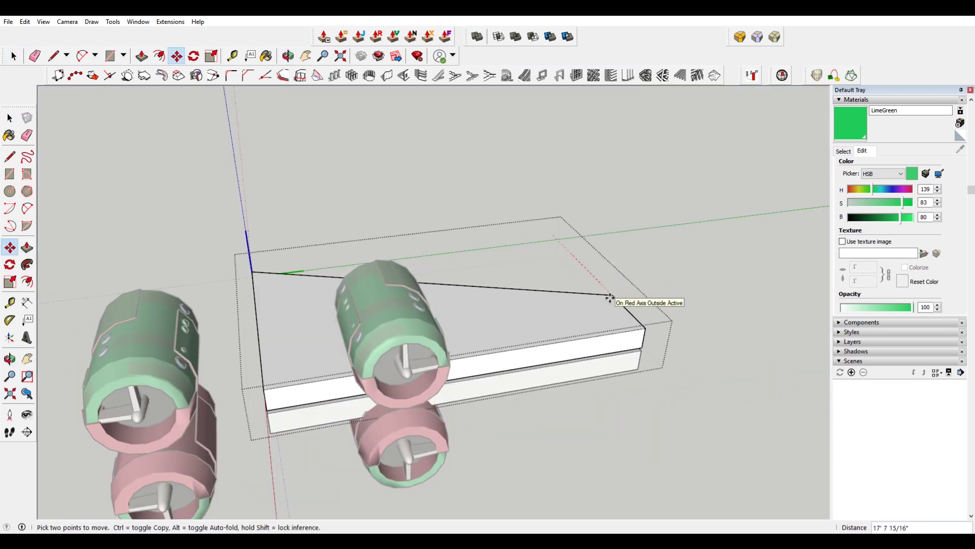
Step: Draw a new edge line along the board's side
scroll(609, 298, up, 2)
key(l)
scroll(576, 291, up, 3)
scroll(519, 358, up, 1)
key(m)
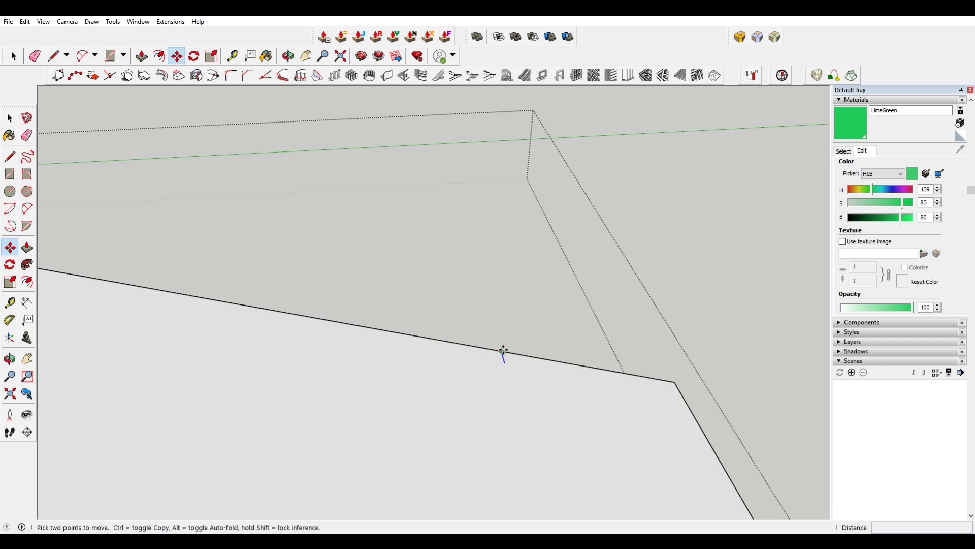
key(l)
scroll(409, 335, down, 3)
scroll(244, 223, up, 3)
click(244, 218)
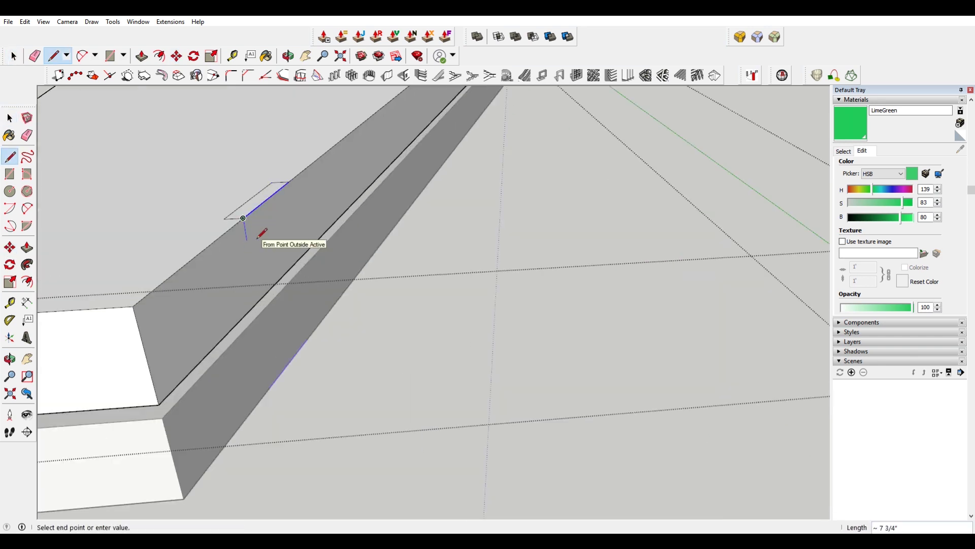
middle_drag(224, 218, 446, 251)
Step: Shift the board's far corner to narrow the wing tip
key(space)
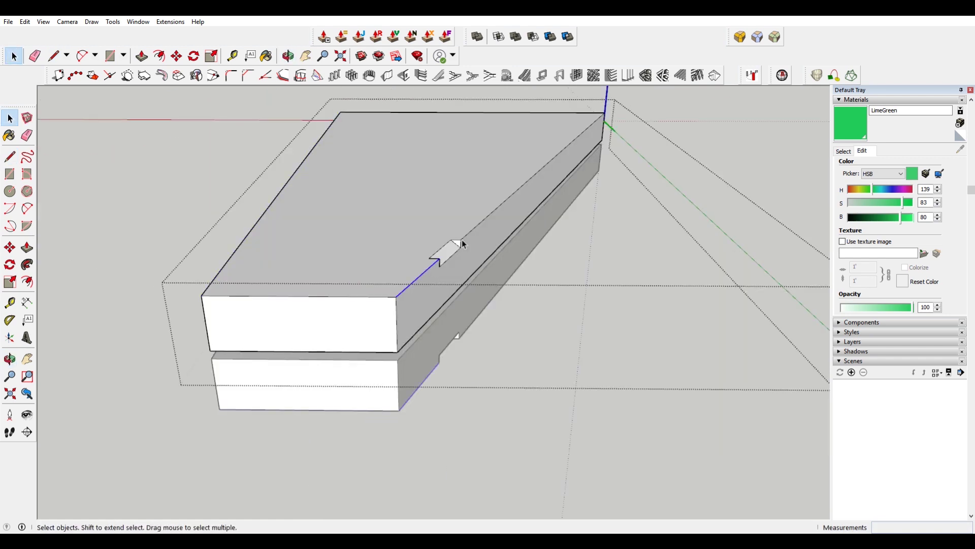
scroll(560, 337, up, 4)
scroll(540, 272, down, 3)
scroll(519, 263, down, 2)
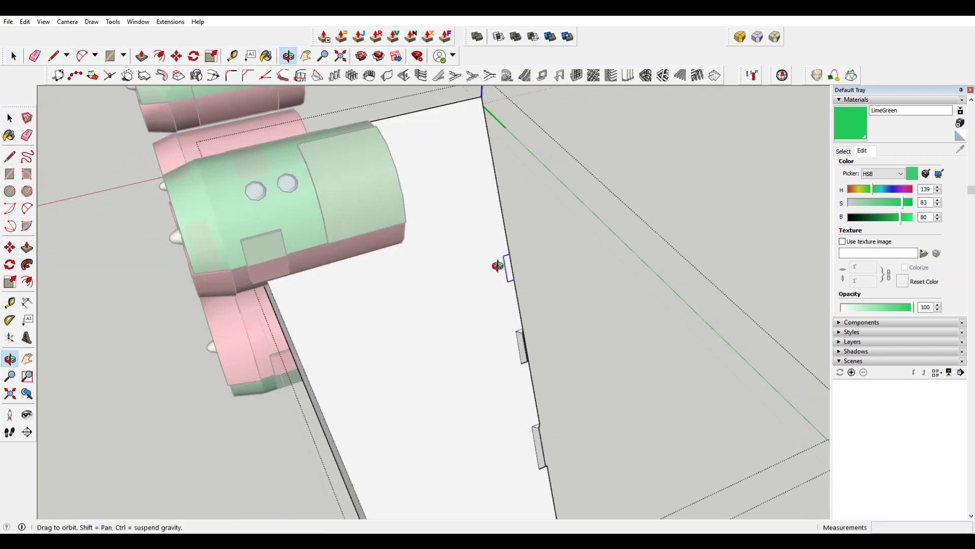
middle_drag(501, 261, 269, 318)
click(633, 154)
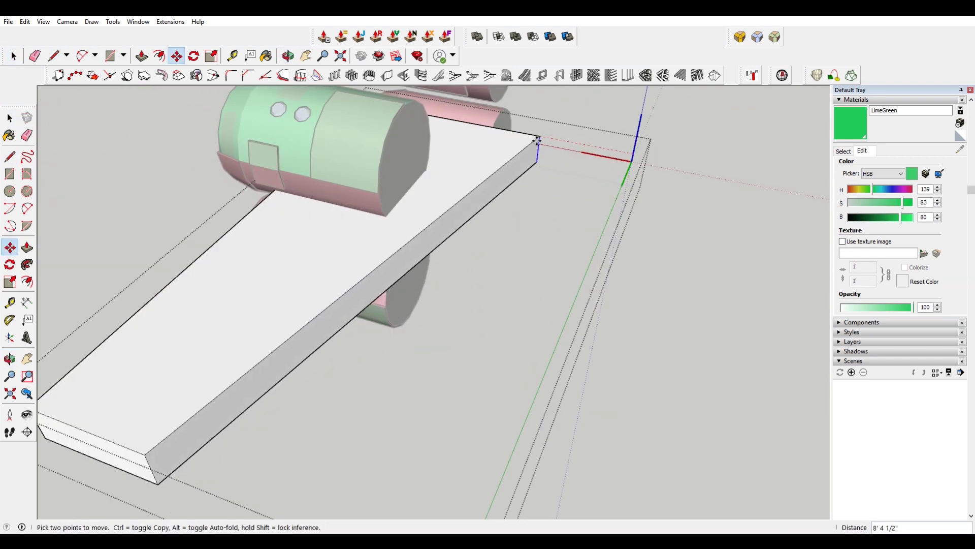
mouse_move(394, 288)
middle_down()
mouse_move(254, 299)
mouse_move(325, 284)
middle_up()
scroll(456, 449, up, 4)
Step: Add a crosswise edge on the board, soften the selected edge, and erase stray edges
click(455, 449)
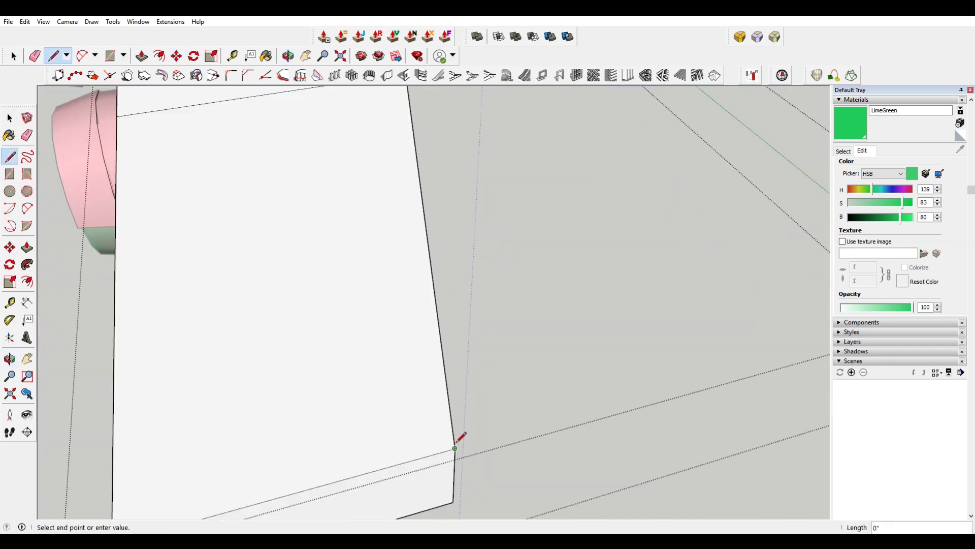
key(space)
scroll(455, 443, down, 5)
right_click(430, 189)
mouse_move(308, 447)
middle_down()
mouse_move(515, 378)
mouse_move(520, 315)
middle_up()
key(e)
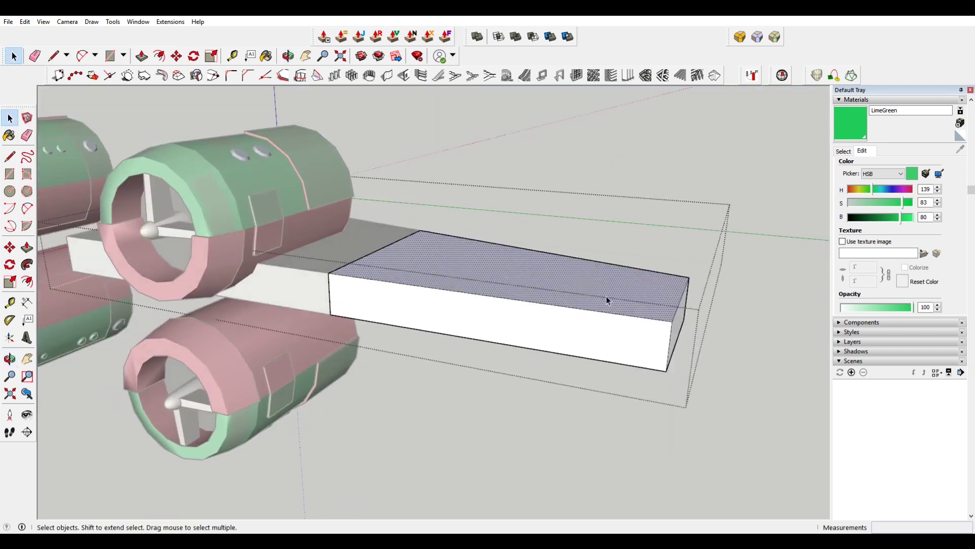
click(111, 22)
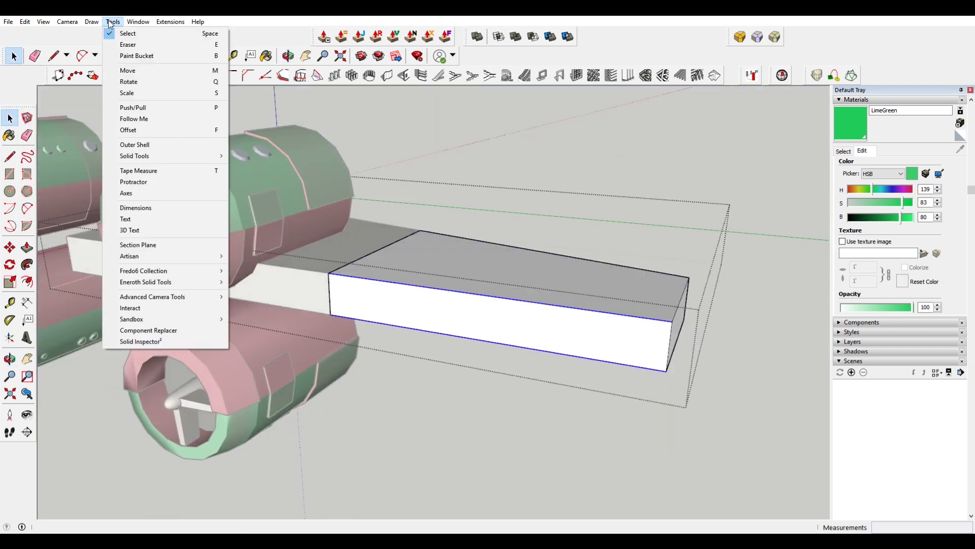
Step: Bevel the wing-root block with a RoundCorner offset and Paste in Place the copied box
click(252, 109)
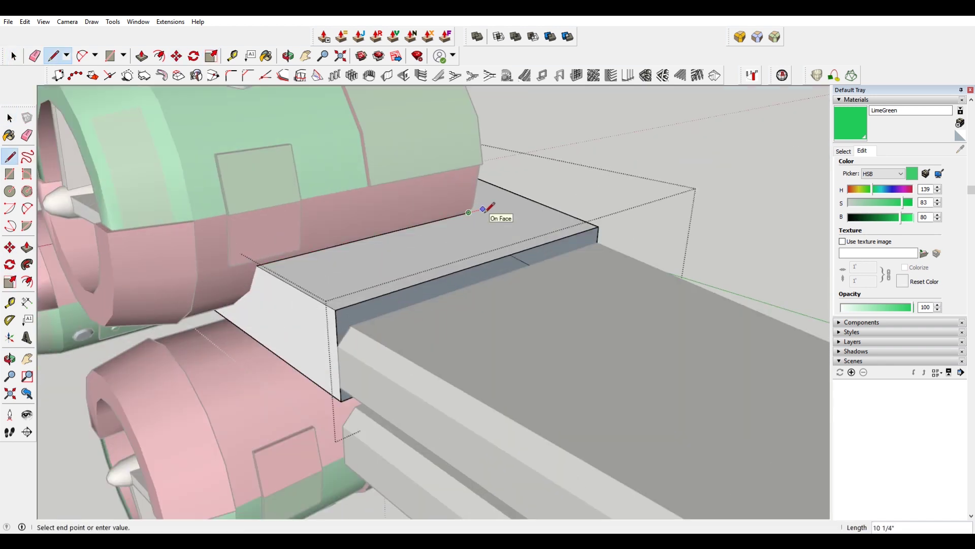
mouse_move(486, 209)
middle_down()
mouse_move(372, 290)
mouse_move(549, 287)
middle_up()
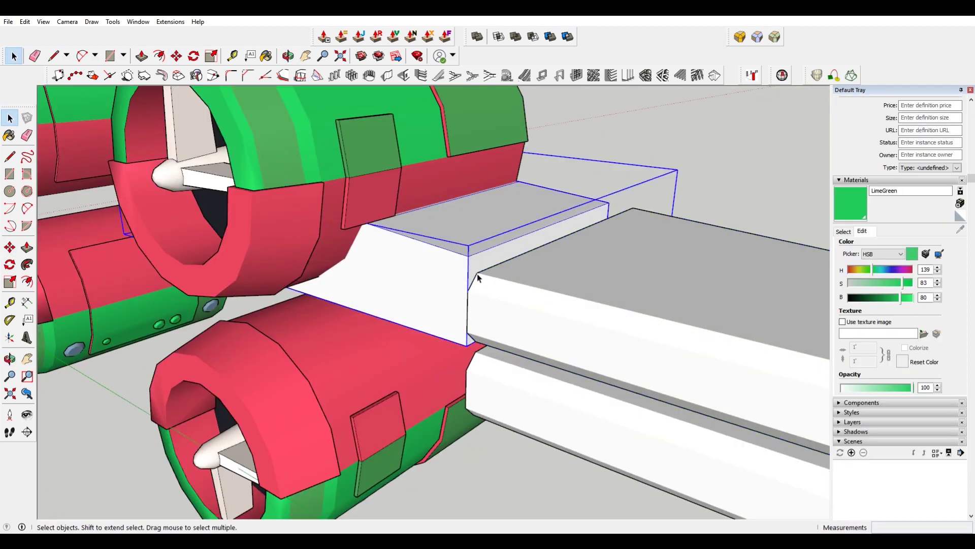
click(25, 21)
click(56, 92)
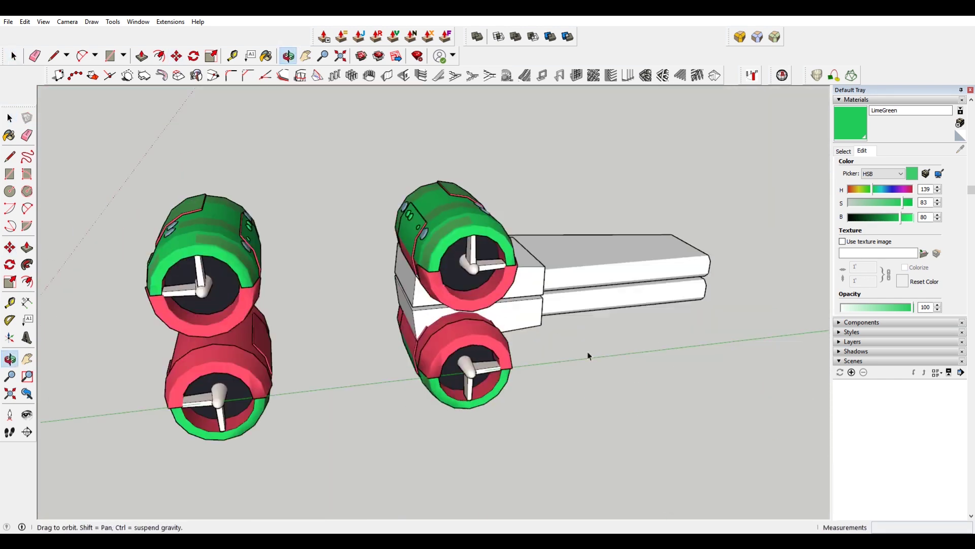
Step: Draw an arc and a line across the right wing tip to taper it
key(space)
click(574, 308)
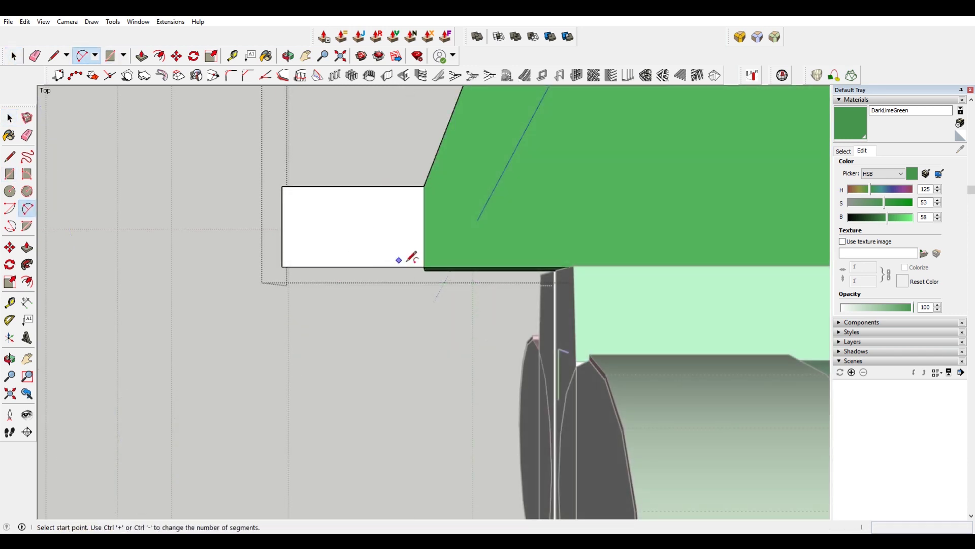
click(424, 268)
scroll(379, 243, up, 2)
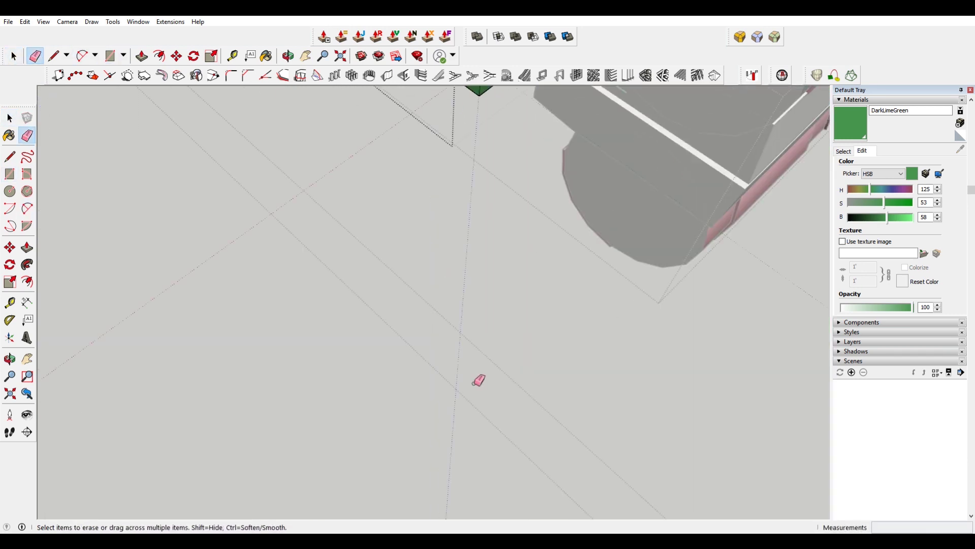
click(417, 181)
scroll(389, 216, up, 1)
click(390, 221)
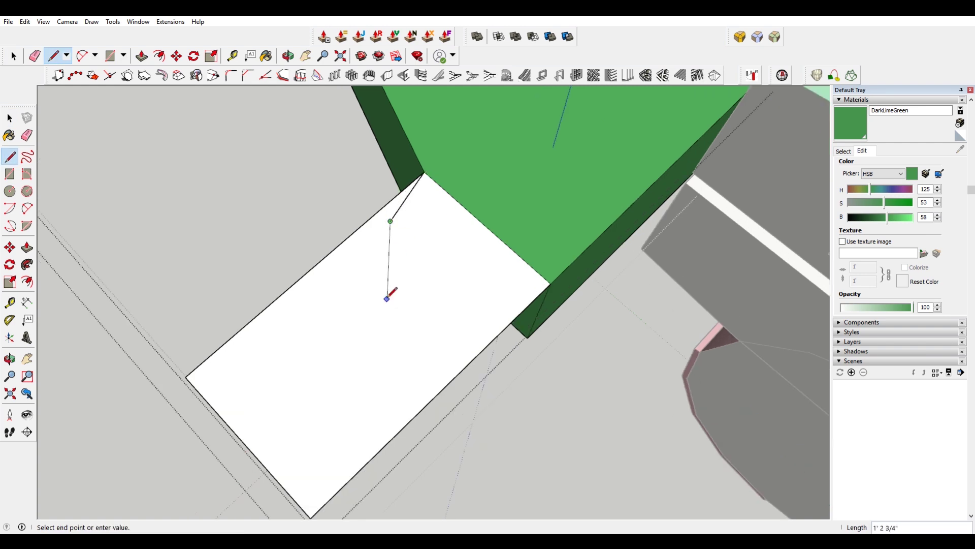
mouse_move(454, 243)
middle_down()
mouse_move(496, 331)
mouse_move(498, 357)
mouse_move(468, 288)
middle_up()
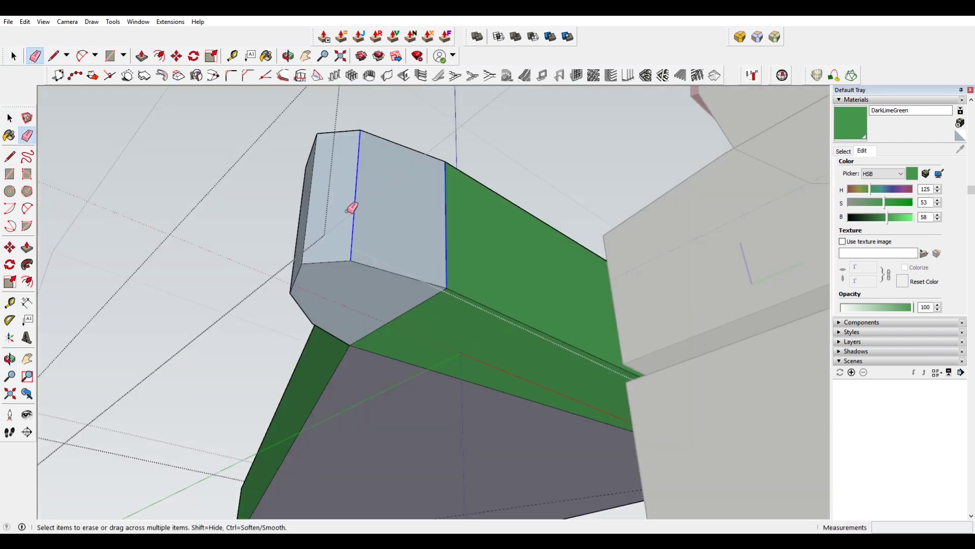
mouse_move(361, 263)
middle_down()
mouse_move(451, 497)
mouse_move(436, 327)
mouse_move(474, 340)
mouse_move(550, 280)
mouse_move(513, 351)
middle_up()
Step: Erase the extra wing edges and paint the wing LimeGreen
key(e)
key(l)
key(space)
mouse_move(425, 314)
middle_down()
mouse_move(529, 218)
mouse_move(388, 130)
mouse_move(503, 366)
mouse_move(480, 239)
mouse_move(391, 246)
mouse_move(616, 289)
middle_up()
key(b)
click(616, 290)
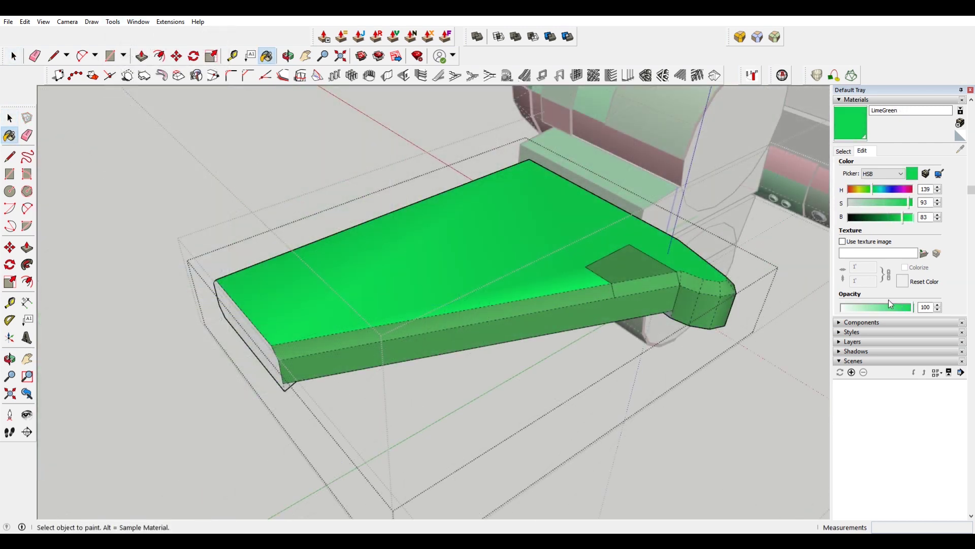
key(space)
scroll(620, 385, down, 5)
middle_drag(620, 385, 570, 191)
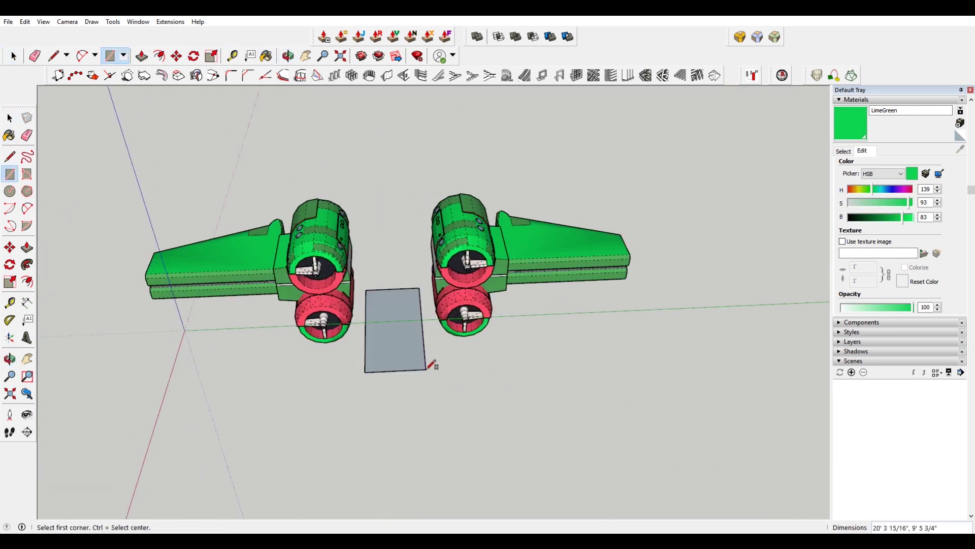
Step: Finish the rectangle between the engine pods to form the fuselage box
click(427, 365)
scroll(427, 365, up, 3)
middle_drag(427, 365, 466, 327)
key(m)
scroll(556, 267, down, 4)
key(s)
middle_drag(555, 268, 642, 326)
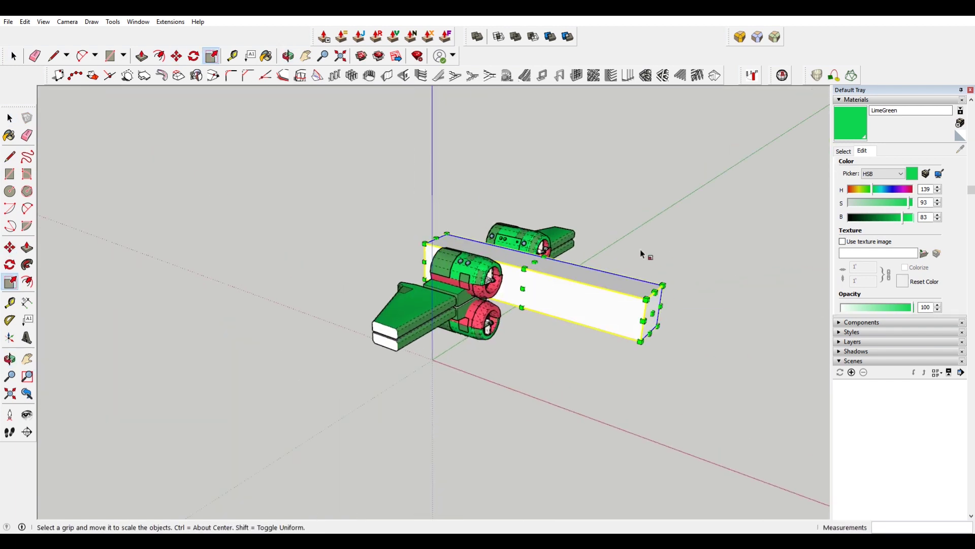
Step: Edit the fuselage box group and slide its top edge to slope the block
key(space)
double_click(646, 299)
mouse_move(643, 327)
middle_down()
mouse_move(663, 296)
mouse_move(556, 249)
middle_up()
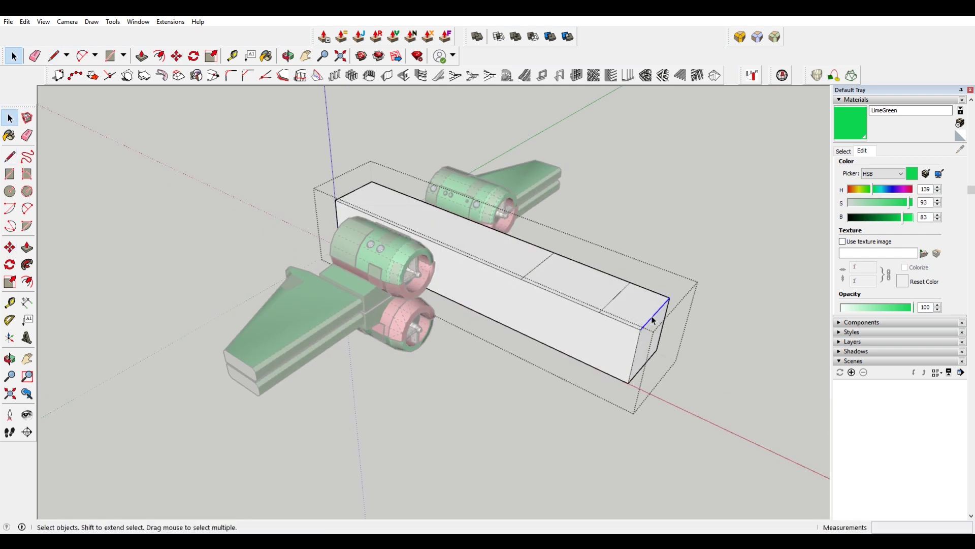
key(space)
click(635, 326)
middle_drag(635, 326, 659, 314)
key(l)
mouse_move(637, 365)
middle_down()
mouse_move(617, 243)
mouse_move(624, 287)
middle_up()
key(l)
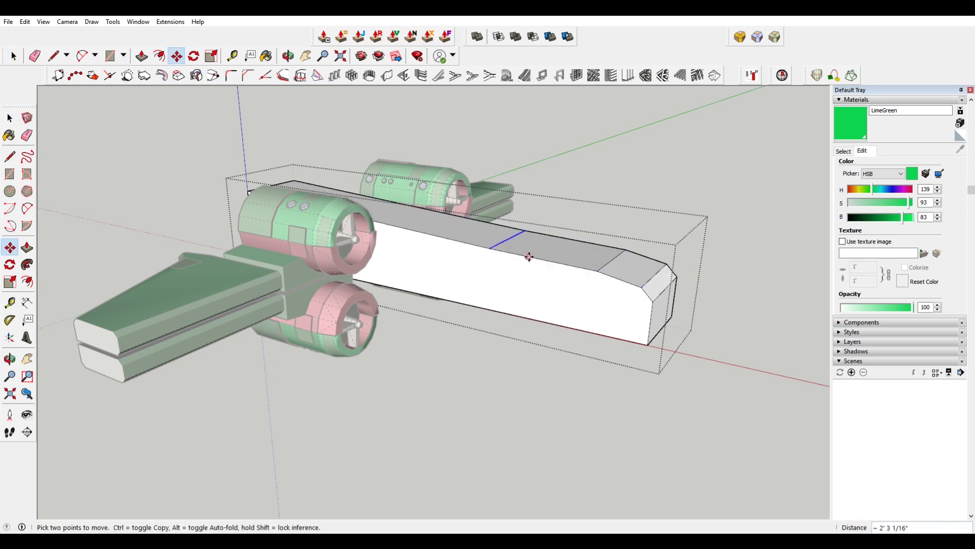
middle_drag(289, 184, 609, 278)
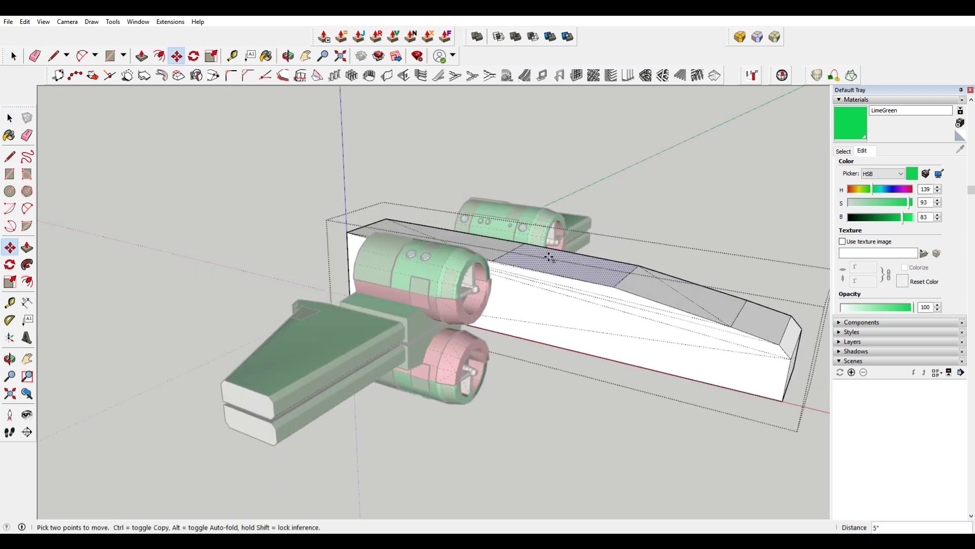
mouse_move(644, 266)
middle_down()
mouse_move(773, 349)
mouse_move(523, 316)
mouse_move(713, 315)
mouse_move(716, 232)
mouse_move(696, 296)
mouse_move(627, 305)
mouse_move(559, 285)
mouse_move(421, 156)
middle_up()
Step: Move the block's end face to form a triangular, faceted nose
key(e)
key(space)
click(696, 296)
key(space)
mouse_move(449, 252)
middle_down()
mouse_move(588, 407)
mouse_move(537, 305)
mouse_move(523, 325)
mouse_move(657, 450)
mouse_move(516, 331)
middle_up()
click(524, 326)
key(space)
scroll(517, 332, down, 5)
scroll(673, 325, down, 1)
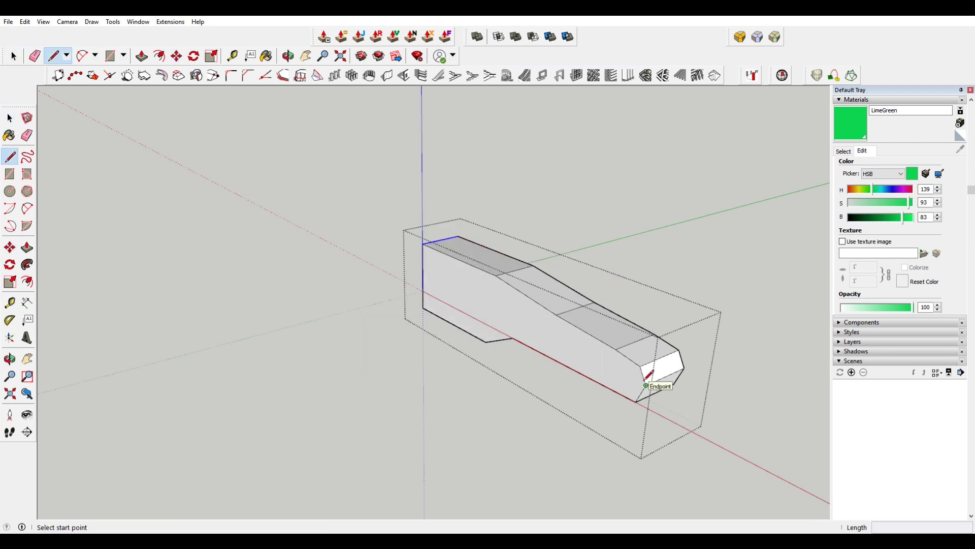
Step: Finish the line across the fuselage side and scale that side face
click(423, 274)
mouse_move(423, 275)
middle_down()
mouse_move(613, 357)
mouse_move(386, 342)
mouse_move(463, 375)
middle_up()
key(space)
mouse_move(452, 331)
middle_down()
mouse_move(470, 355)
mouse_move(568, 281)
mouse_move(637, 359)
mouse_move(639, 329)
middle_up()
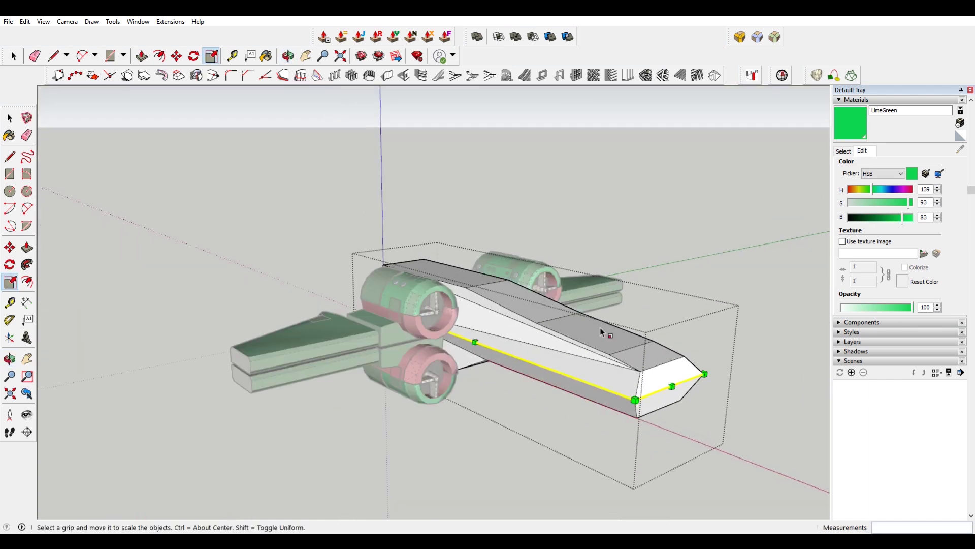
key(space)
click(481, 343)
mouse_move(483, 341)
middle_down()
mouse_move(529, 451)
mouse_move(457, 359)
mouse_move(539, 338)
mouse_move(509, 331)
middle_up()
key(s)
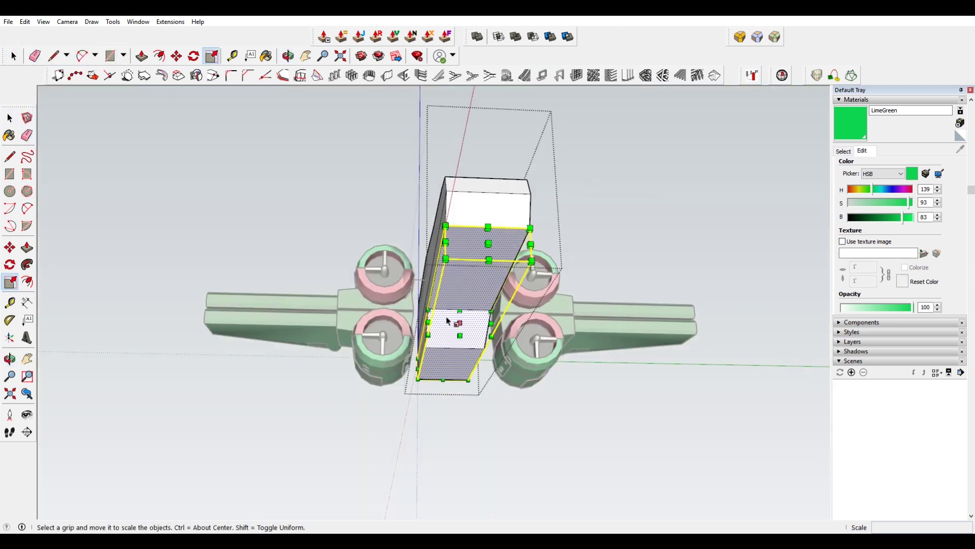
key(space)
mouse_move(442, 322)
middle_down()
mouse_move(556, 385)
mouse_move(501, 273)
mouse_move(372, 394)
mouse_move(560, 306)
mouse_move(569, 322)
mouse_move(394, 232)
middle_up()
Step: Scale the fuselage group and subtract the cutting box from it
click(501, 272)
scroll(373, 394, down, 3)
key(m)
key(s)
middle_drag(517, 213, 308, 309)
key(m)
scroll(478, 269, up, 5)
key(space)
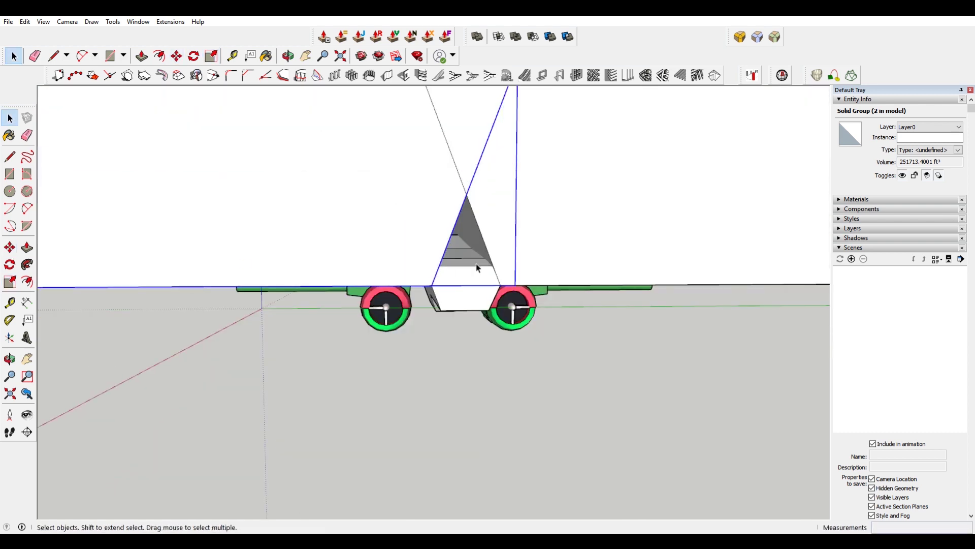
click(461, 268)
scroll(461, 268, down, 5)
mouse_move(615, 353)
middle_down()
mouse_move(508, 330)
mouse_move(585, 315)
mouse_move(429, 294)
middle_up()
scroll(606, 319, up, 5)
Step: Select all the trimmed fuselage geometry and make it a solid group
click(605, 319)
key(l)
click(429, 296)
mouse_move(333, 263)
middle_down()
mouse_move(414, 229)
mouse_move(596, 270)
middle_up()
key(space)
triple_click(497, 276)
right_click(497, 277)
click(522, 368)
key(r)
key(l)
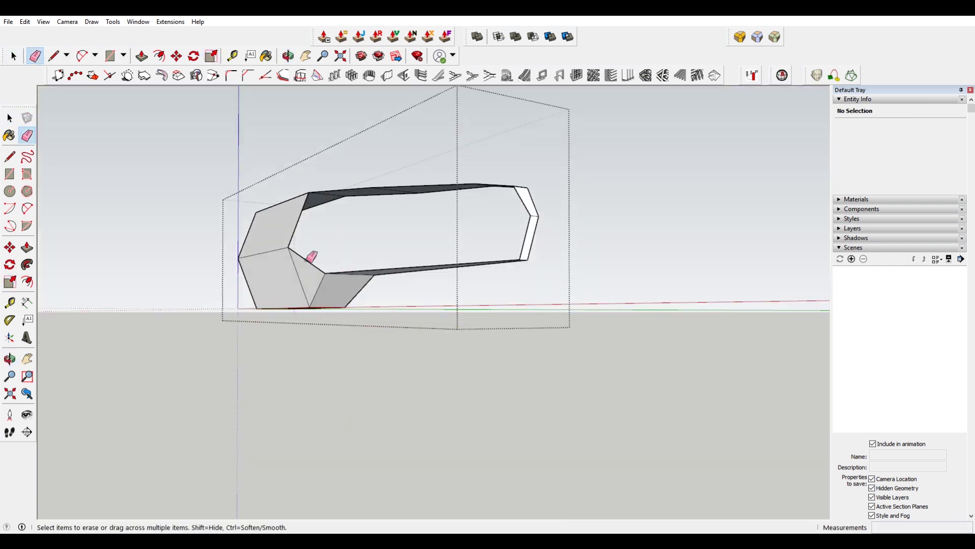
Step: Inspect the notched cockpit piece from several angles, undoing and restoring the recessed notch
middle_drag(357, 263, 324, 224)
middle_drag(307, 304, 330, 303)
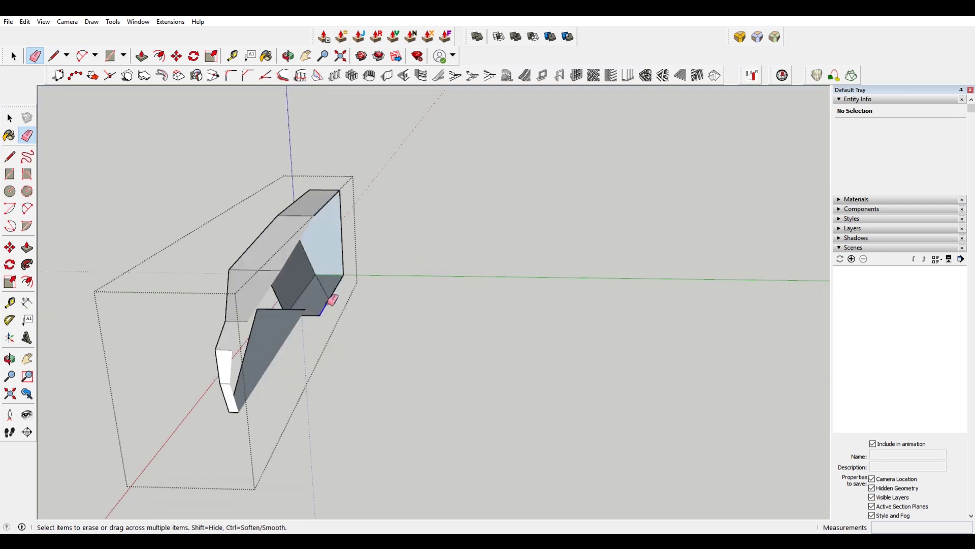
key(space)
middle_drag(347, 202, 307, 300)
scroll(397, 242, up, 3)
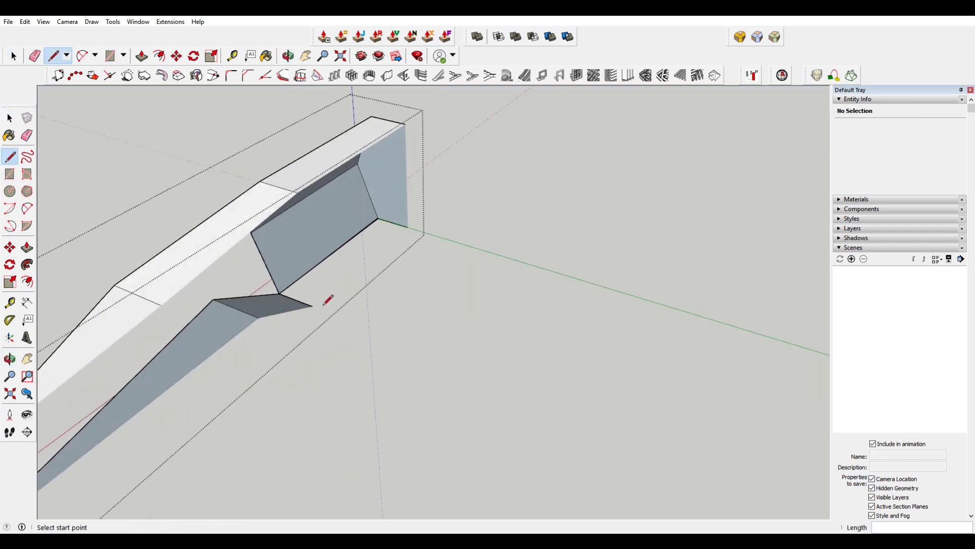
key(ctrl+z)
key(e)
key(ctrl+y)
Step: Start a new edge at the corner of the cockpit notch
key(l)
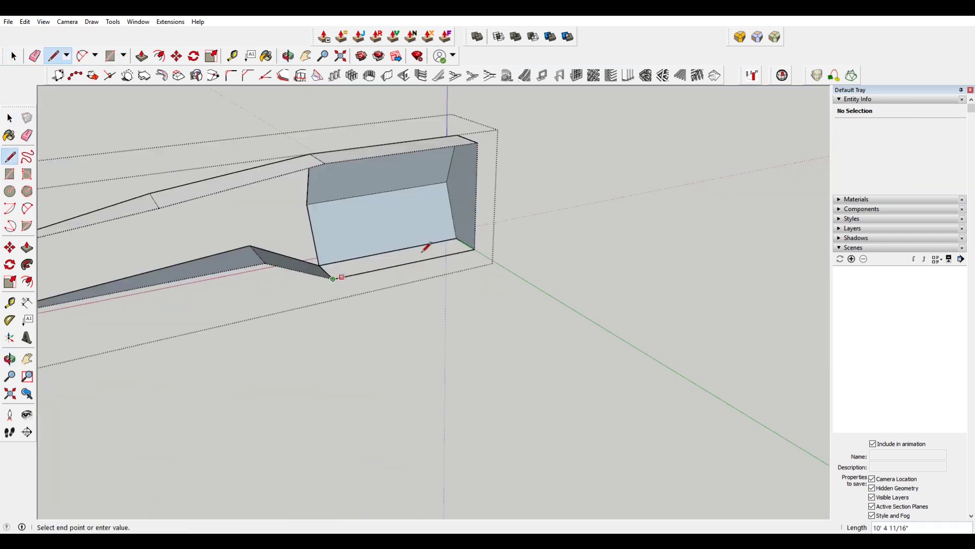
middle_drag(425, 244, 387, 270)
key(space)
mouse_move(436, 244)
middle_down()
mouse_move(436, 214)
mouse_move(383, 377)
middle_up()
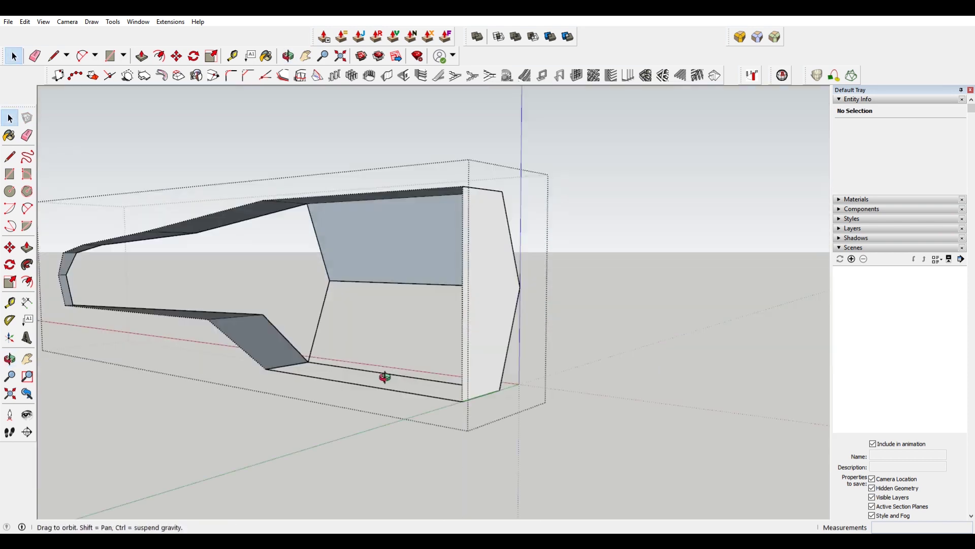
key(l)
click(669, 293)
key(space)
middle_drag(445, 385, 588, 360)
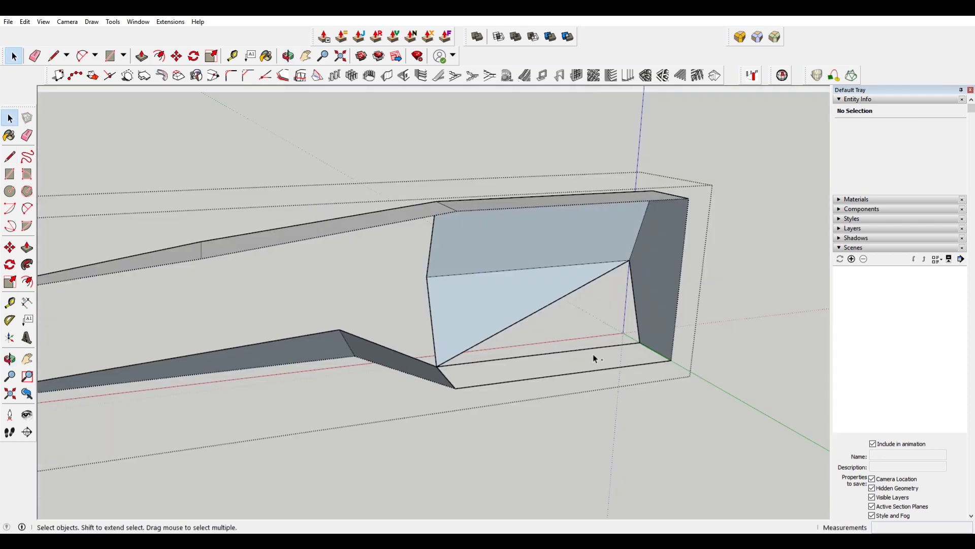
key(space)
middle_drag(541, 279, 512, 295)
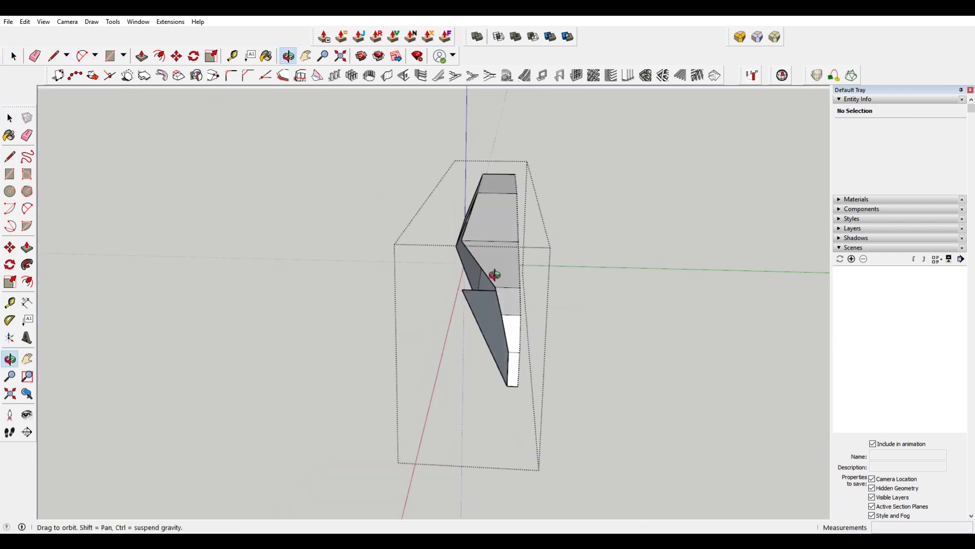
Step: Make the cockpit piece a component named XWingCockpit, shown beside the ship
key(l)
middle_drag(480, 230, 578, 237)
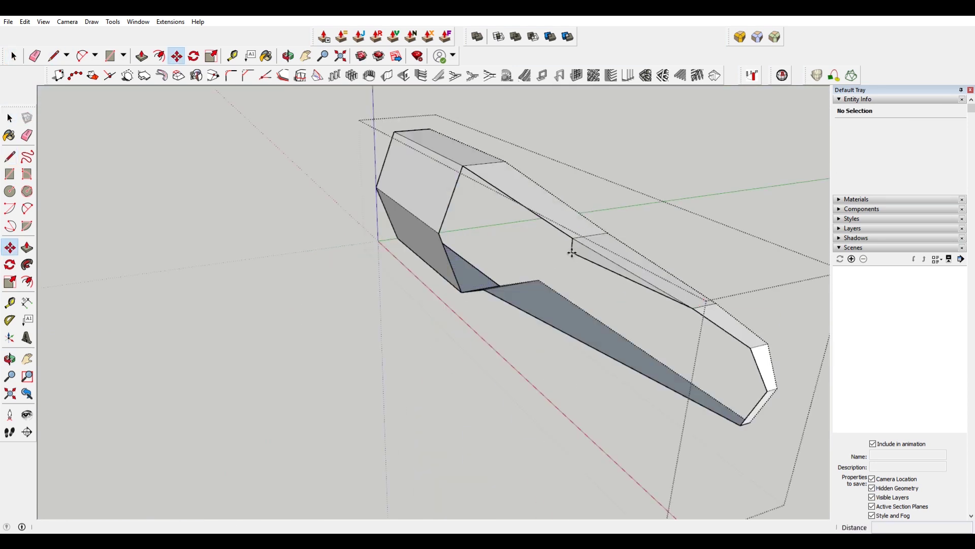
middle_drag(481, 220, 607, 344)
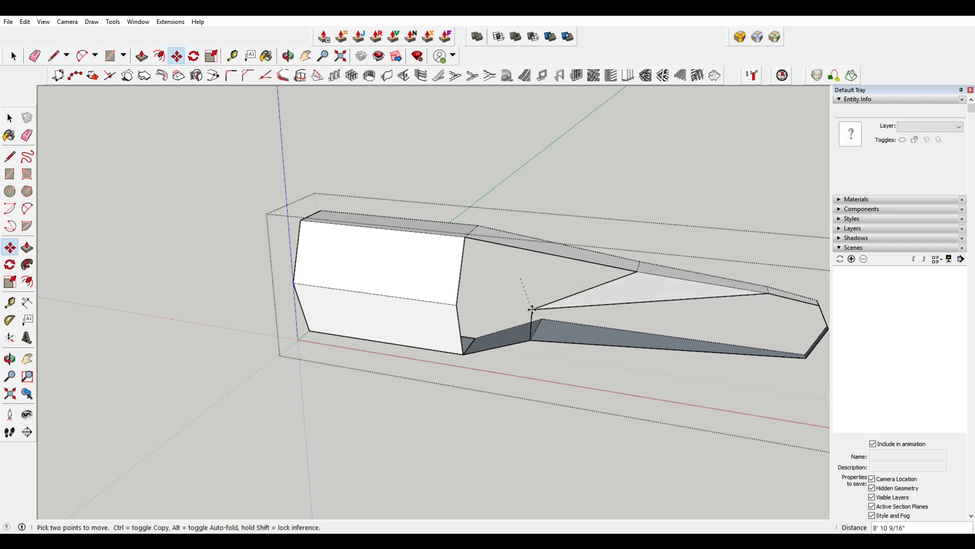
scroll(530, 304, up, 2)
mouse_move(501, 309)
middle_down()
mouse_move(420, 305)
mouse_move(458, 285)
middle_up()
key(space)
text(gCockpit)
key(Return)
middle_drag(506, 207, 507, 187)
key(space)
middle_drag(485, 147, 558, 213)
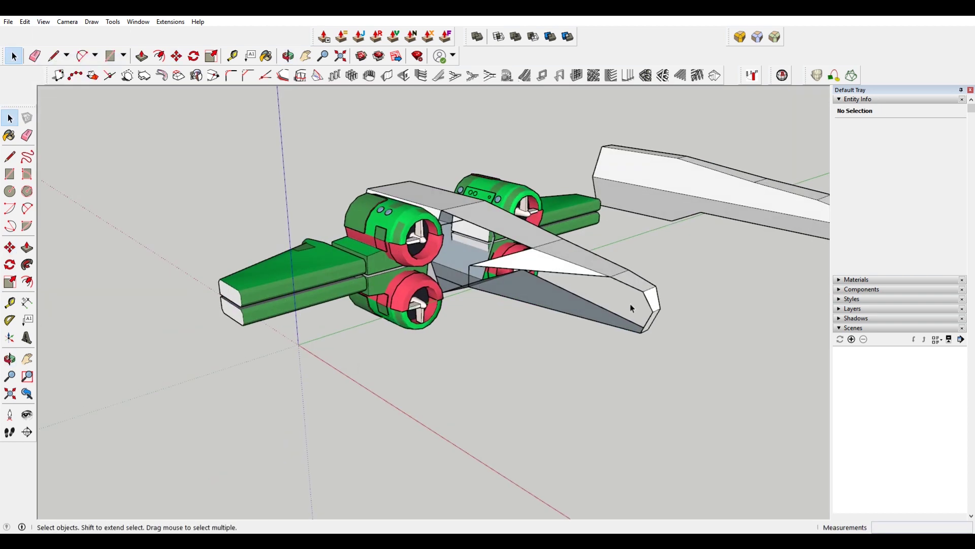
Step: Select an edge on the cockpit piece for moving, then cancel the unfinished operation
scroll(610, 254, up, 3)
click(650, 284)
key(m)
scroll(655, 274, down, 3)
middle_drag(633, 272, 549, 277)
scroll(535, 278, up, 4)
key(space)
key(m)
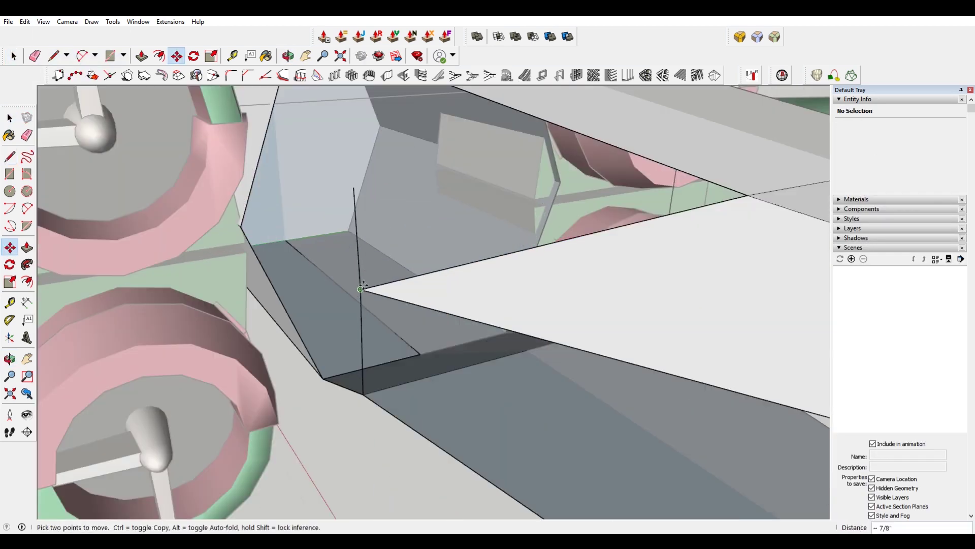
scroll(415, 279, down, 5)
scroll(415, 280, up, 5)
key(space)
Step: Enter the fuselage for editing and bring up the context options for a selected edge
click(421, 290)
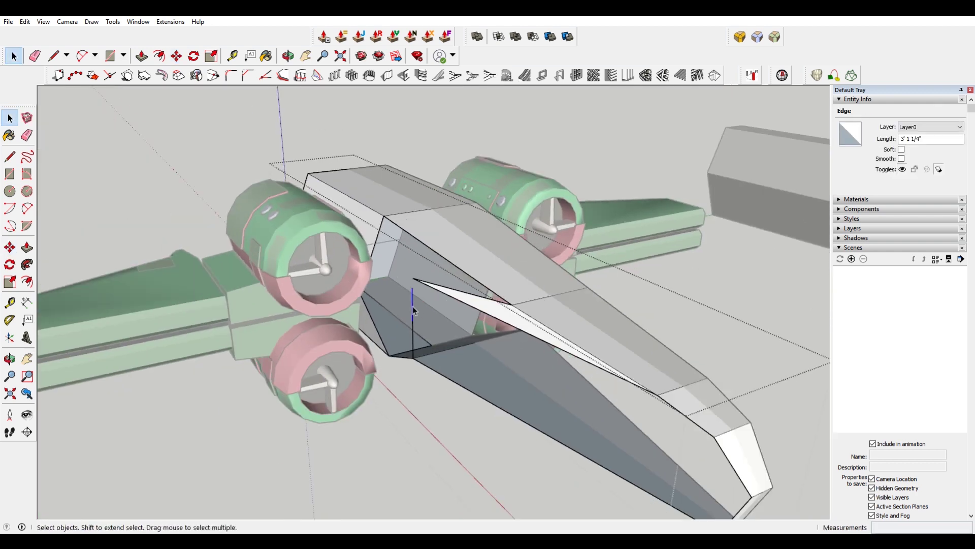
middle_drag(421, 290, 457, 284)
double_click(457, 305)
key(l)
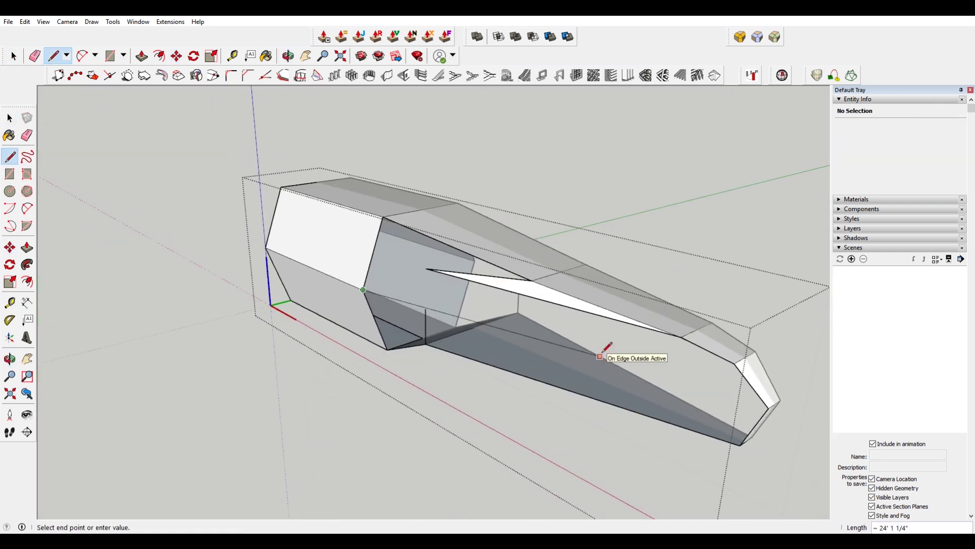
middle_drag(616, 354, 505, 283)
scroll(557, 254, up, 3)
key(space)
scroll(470, 245, up, 2)
key(m)
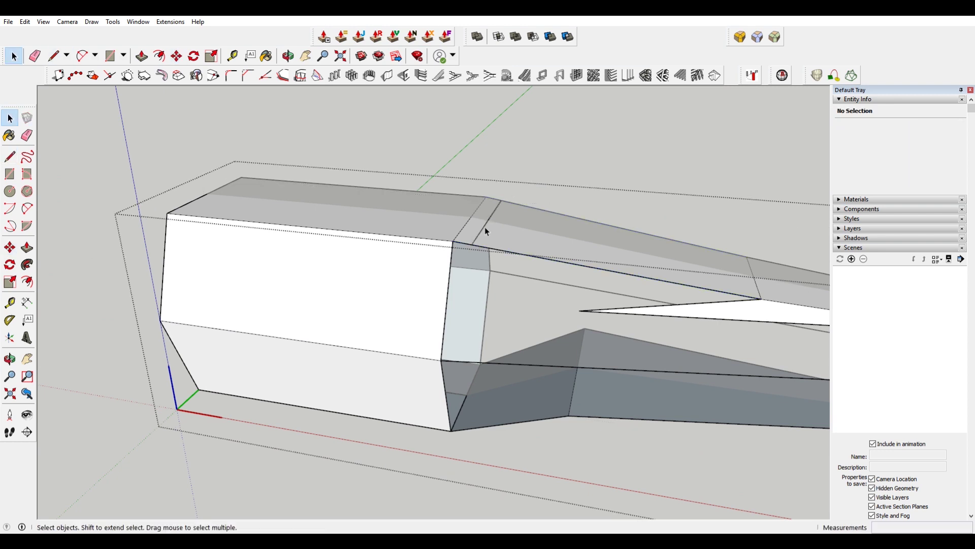
middle_drag(485, 231, 414, 240)
key(l)
key(space)
right_click(443, 308)
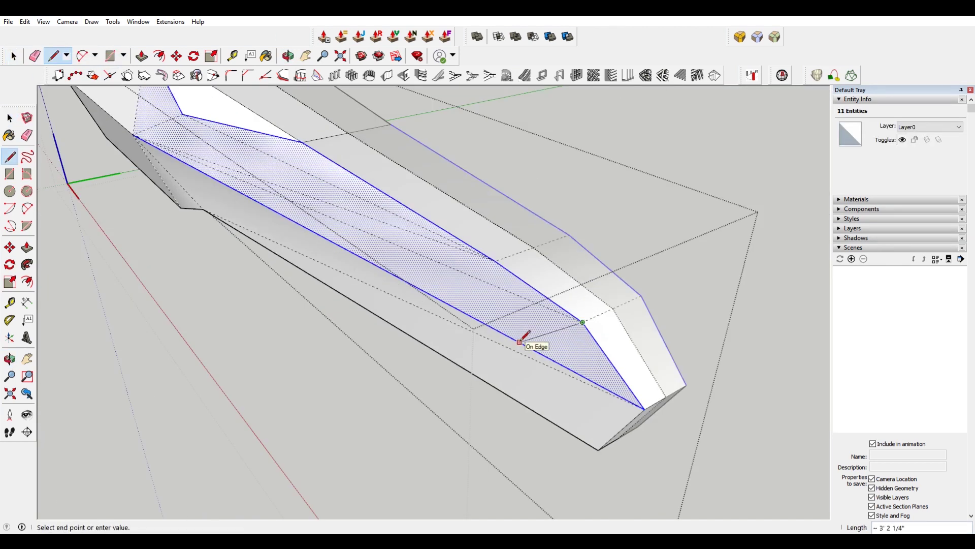
Step: Move a point on the fuselage side to reshape its panels
middle_drag(530, 357, 585, 334)
key(l)
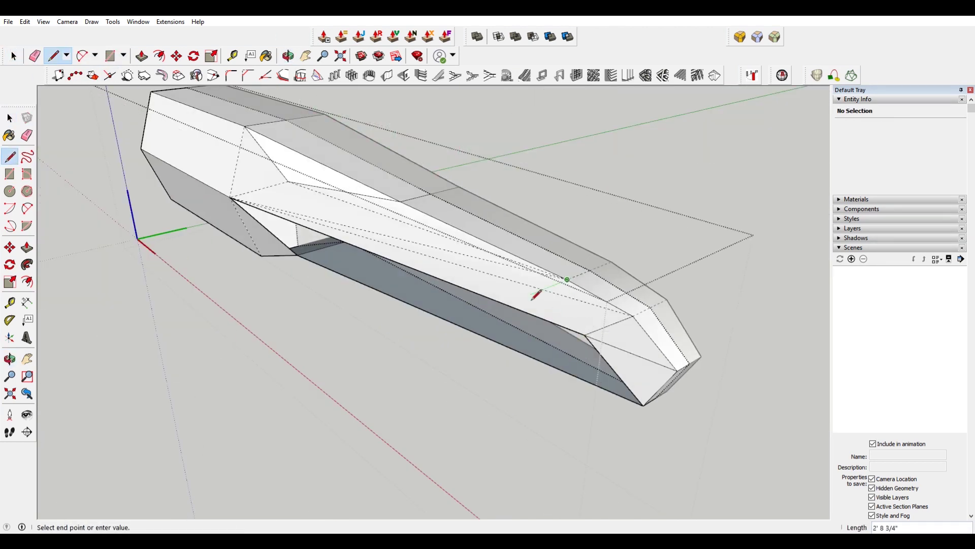
mouse_move(532, 305)
middle_down()
mouse_move(617, 262)
mouse_move(510, 399)
middle_up()
key(e)
key(m)
mouse_move(635, 320)
middle_down()
mouse_move(348, 398)
mouse_move(189, 268)
mouse_move(365, 415)
mouse_move(296, 350)
middle_up()
click(349, 398)
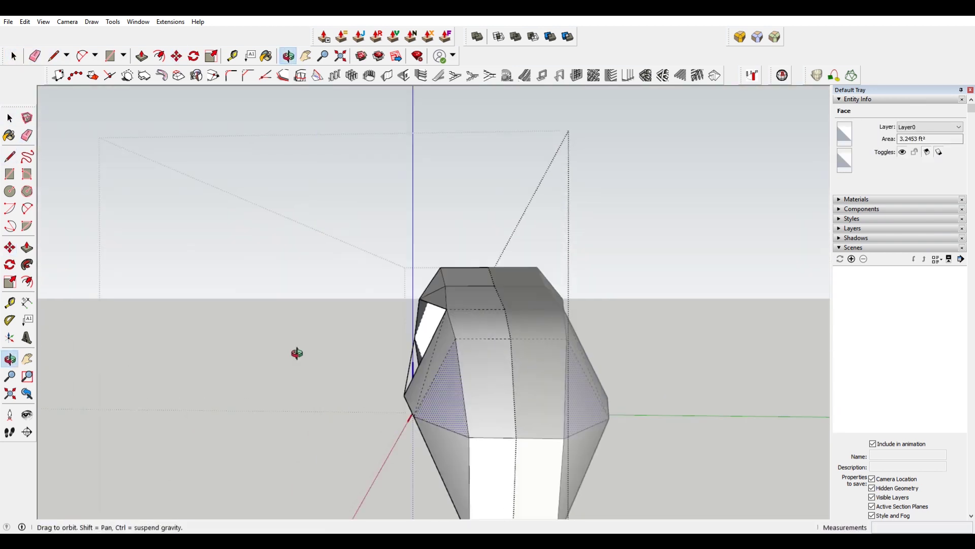
mouse_move(407, 392)
middle_down()
mouse_move(383, 375)
mouse_move(553, 404)
mouse_move(442, 312)
middle_up()
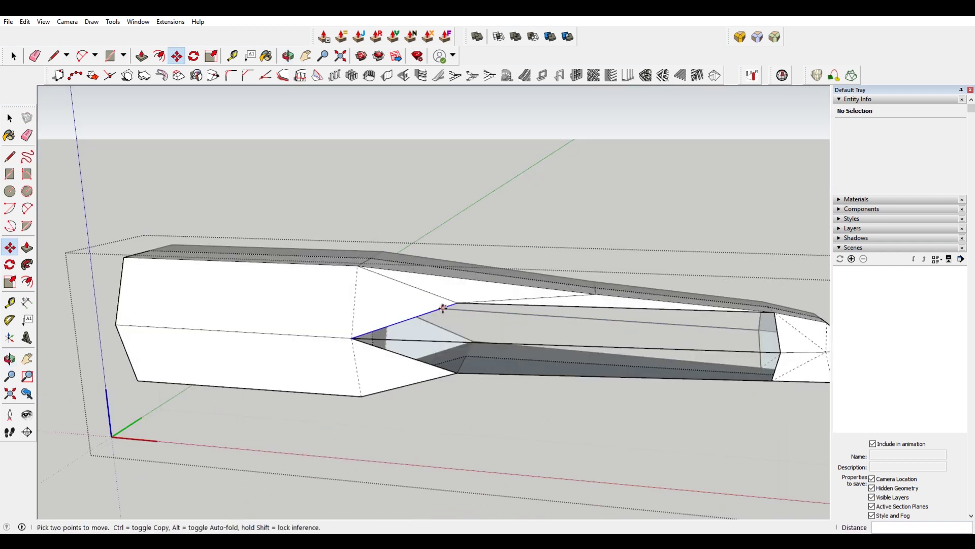
key(space)
Step: Start a line on the fuselage side and erase an edge on the lower side
key(l)
click(268, 339)
mouse_move(211, 253)
middle_down()
mouse_move(268, 339)
mouse_move(447, 355)
mouse_move(675, 304)
mouse_move(503, 347)
middle_up()
key(m)
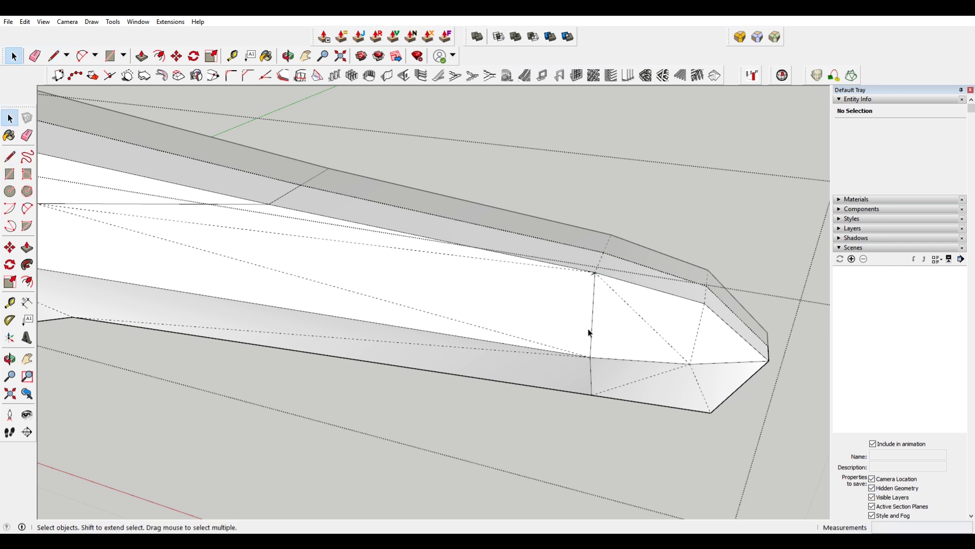
key(e)
click(549, 350)
key(l)
mouse_move(549, 350)
middle_down()
mouse_move(421, 250)
mouse_move(632, 235)
mouse_move(530, 296)
middle_up()
Step: Close the side opening with a new face, then exit and reopen the fuselage group
click(422, 250)
click(631, 235)
key(e)
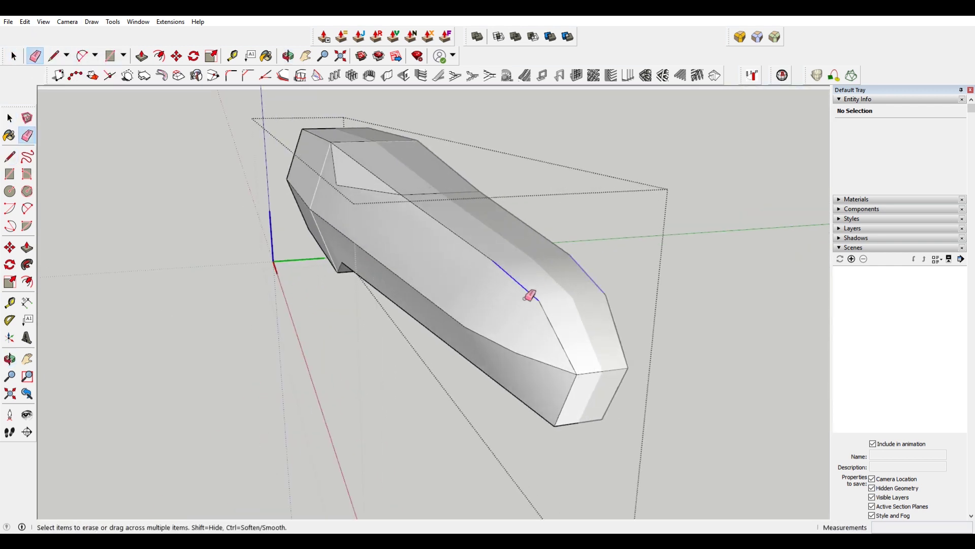
key(space)
middle_drag(306, 194, 379, 251)
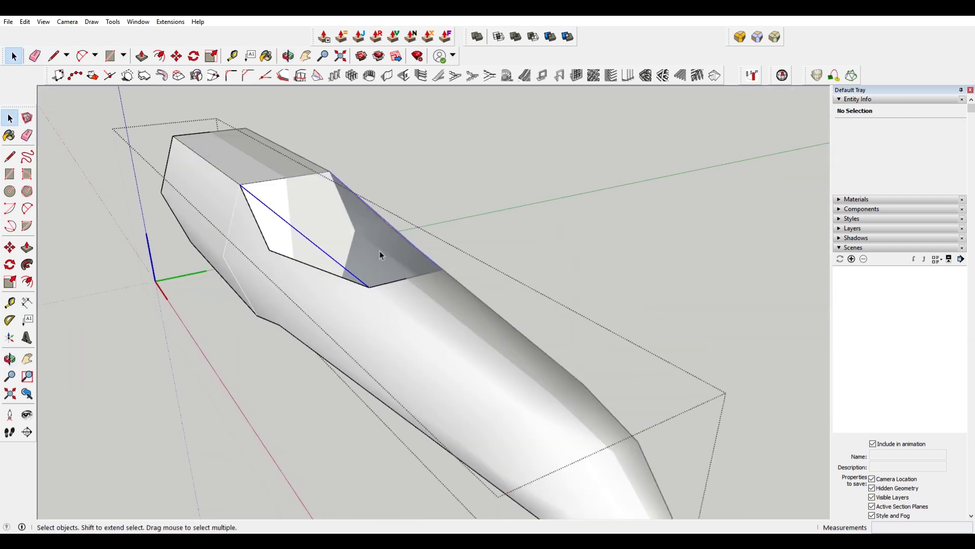
key(Escape)
double_click(375, 216)
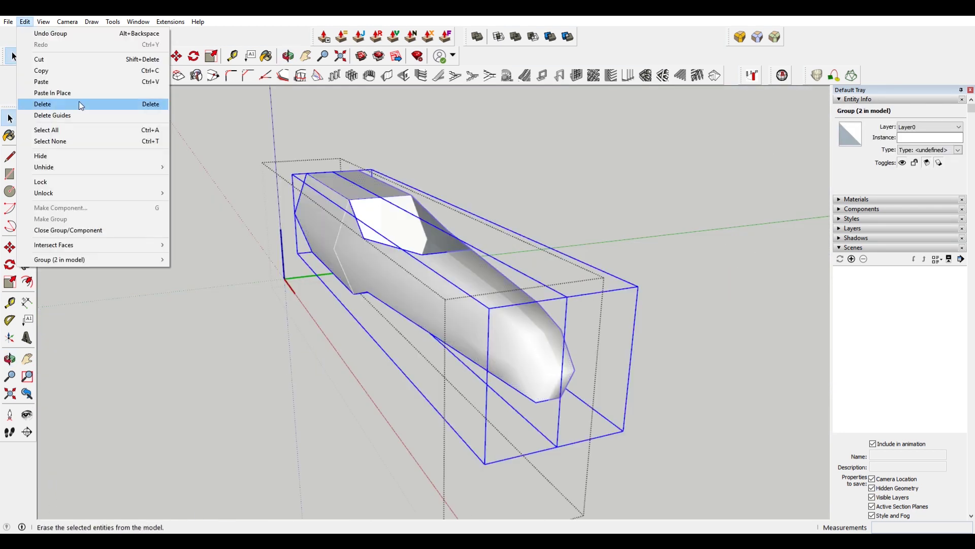
Step: Leave the current group and enter the fuselage block group for editing
scroll(479, 277, up, 5)
click(479, 277)
key(l)
scroll(675, 266, up, 3)
key(space)
key(Escape)
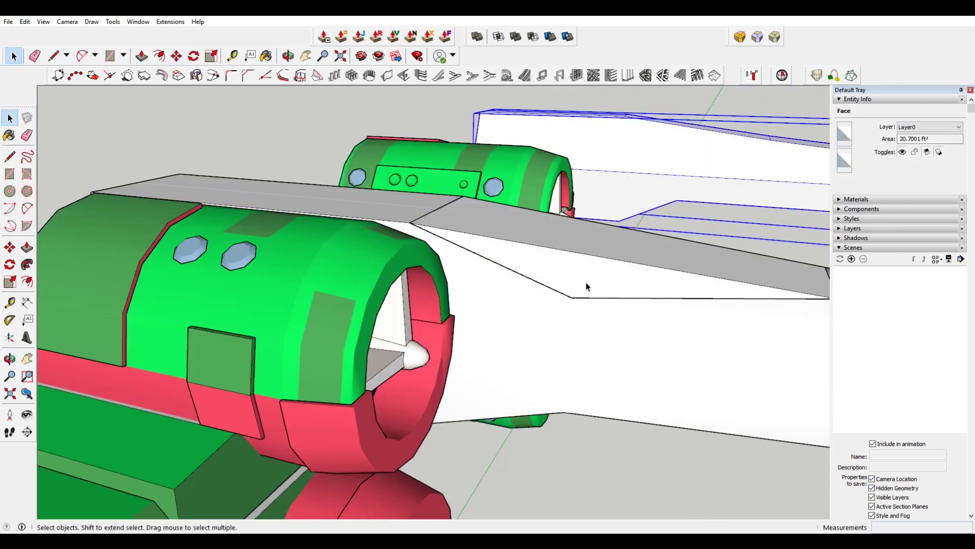
double_click(522, 337)
middle_drag(521, 338, 376, 285)
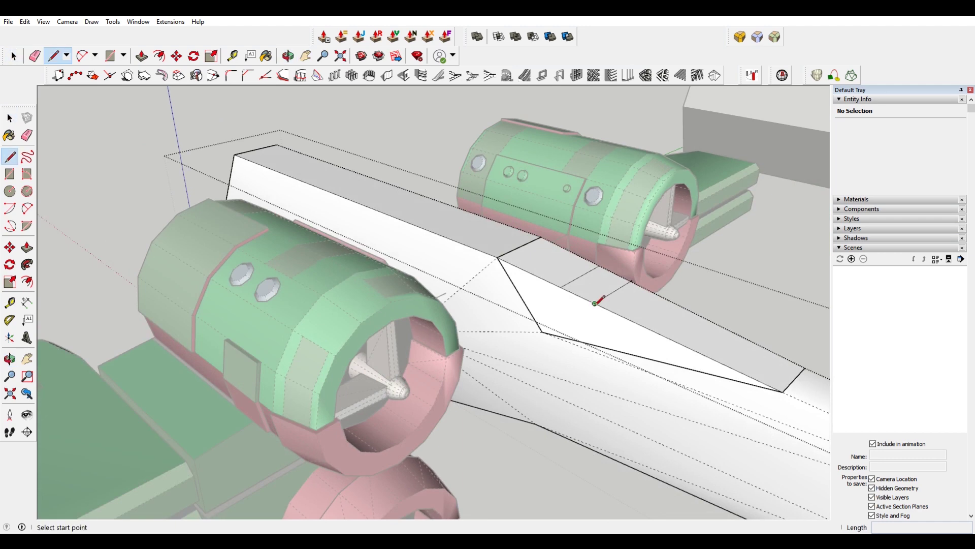
Step: Drop the cockpit block's front edge to form a notch at its front
key(m)
click(555, 285)
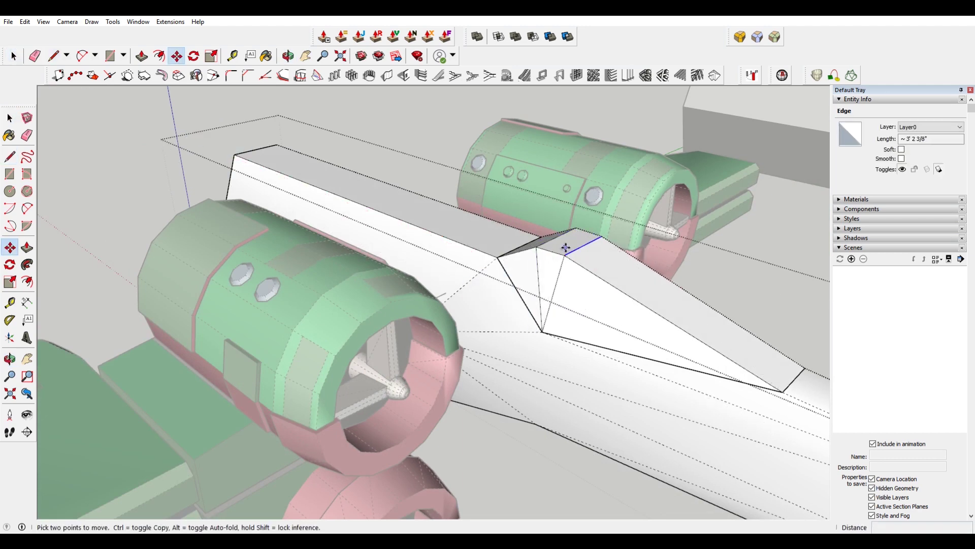
click(558, 251)
mouse_move(557, 251)
middle_down()
mouse_move(392, 212)
mouse_move(595, 307)
mouse_move(464, 264)
middle_up()
key(space)
key(l)
scroll(391, 263, up, 5)
scroll(389, 268, down, 5)
middle_drag(389, 268, 620, 279)
Step: Select edges of the cockpit block to taper the canopy
key(space)
click(620, 279)
key(o)
drag(620, 278, 544, 258)
scroll(544, 258, up, 5)
key(space)
click(514, 303)
middle_drag(514, 303, 555, 327)
Step: Select the cockpit's large side face and check the sloping canopy shape
key(m)
key(l)
mouse_move(485, 339)
middle_down()
mouse_move(283, 386)
mouse_move(375, 359)
mouse_move(371, 250)
mouse_move(304, 211)
middle_up()
key(space)
click(364, 262)
scroll(304, 211, down, 3)
scroll(425, 277, up, 4)
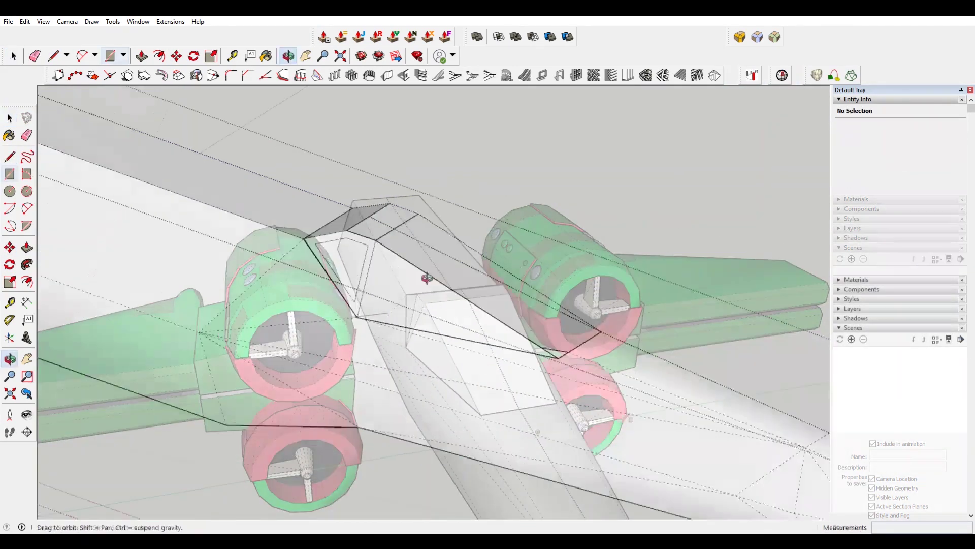
Step: Draw and then delete a stray rectangle on the cockpit face
key(r)
click(322, 222)
key(space)
double_click(323, 284)
key(Delete)
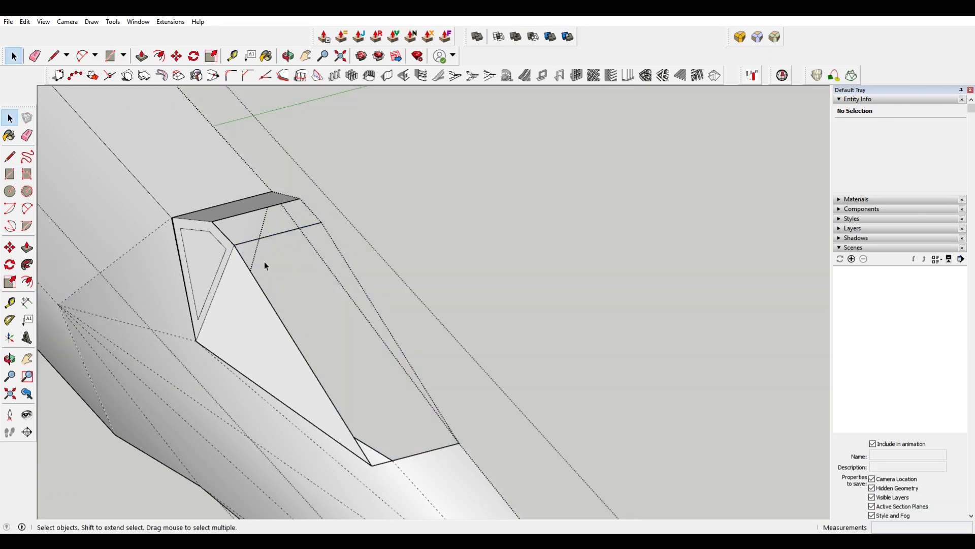
Step: Orbit to face the ship's front and open the XWingCockpit component for editing
scroll(468, 438, down, 5)
key(space)
click(511, 391)
middle_drag(512, 392, 375, 320)
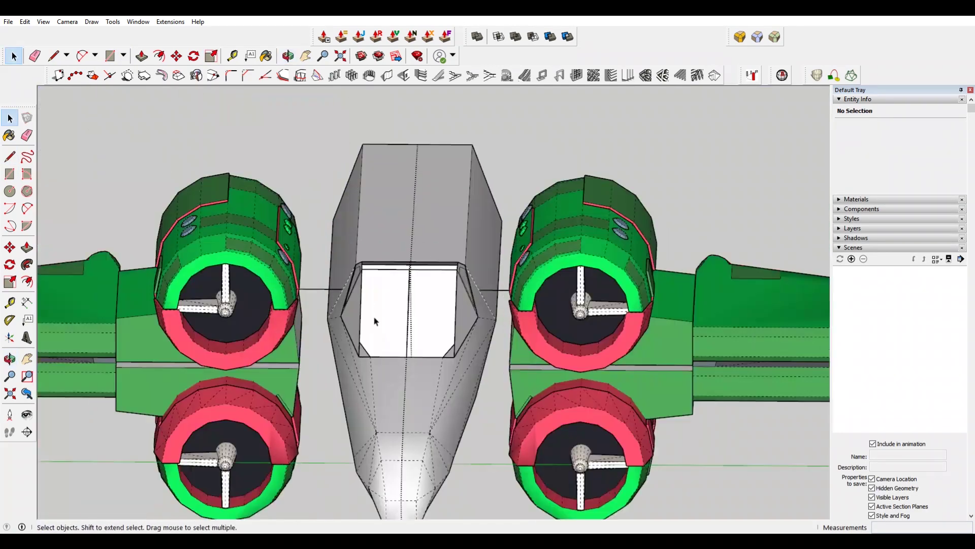
key(o)
drag(374, 320, 603, 269)
key(space)
double_click(500, 191)
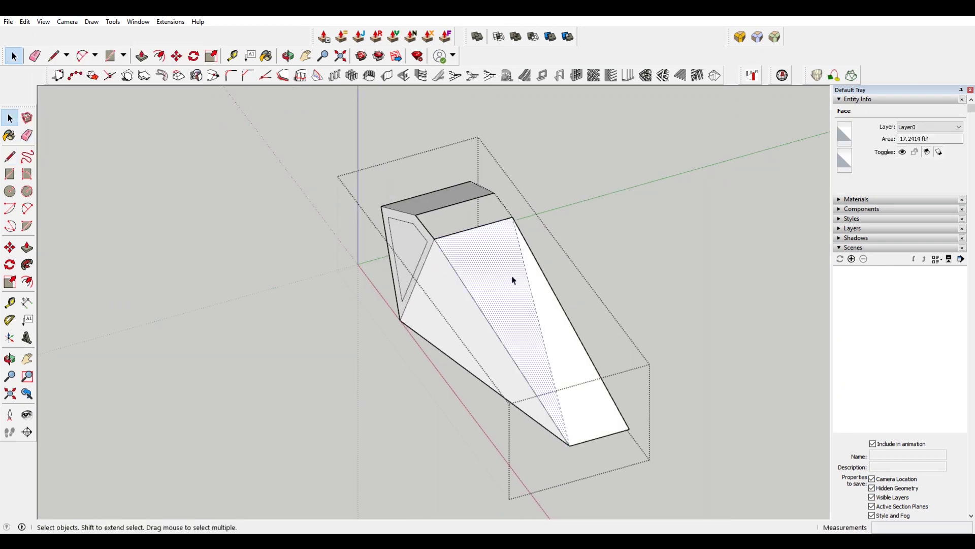
Step: Look down on the cockpit top, cancel a stray line, and orbit out to the whole model
middle_drag(453, 279, 442, 220)
scroll(557, 229, up, 5)
scroll(157, 308, down, 5)
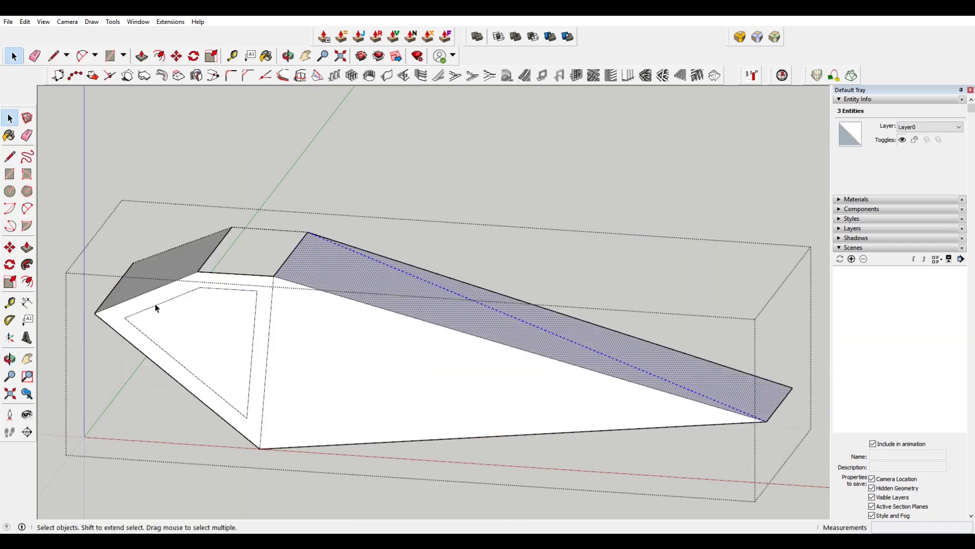
key(space)
middle_drag(248, 224, 392, 239)
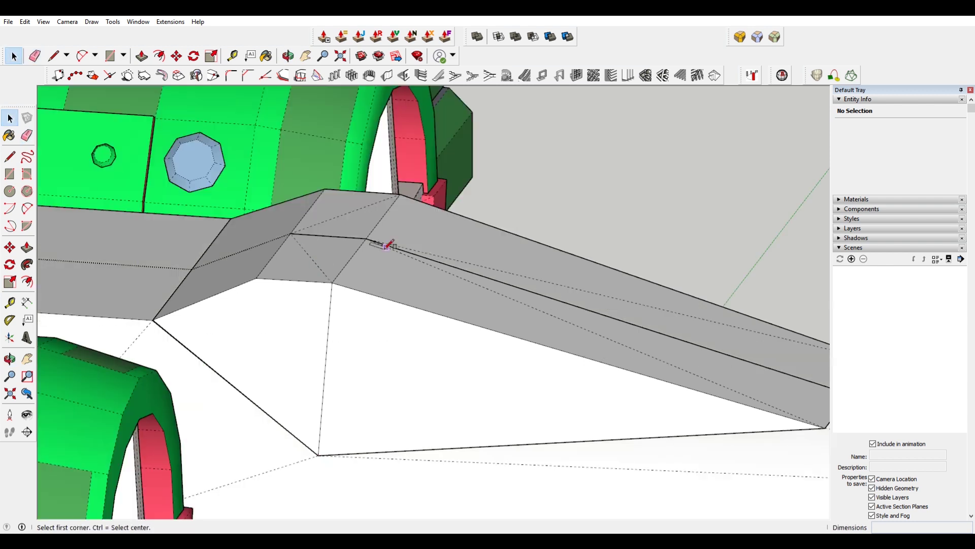
scroll(197, 346, down, 5)
Step: Select the box group and begin moving it toward the cockpit
click(197, 346)
key(m)
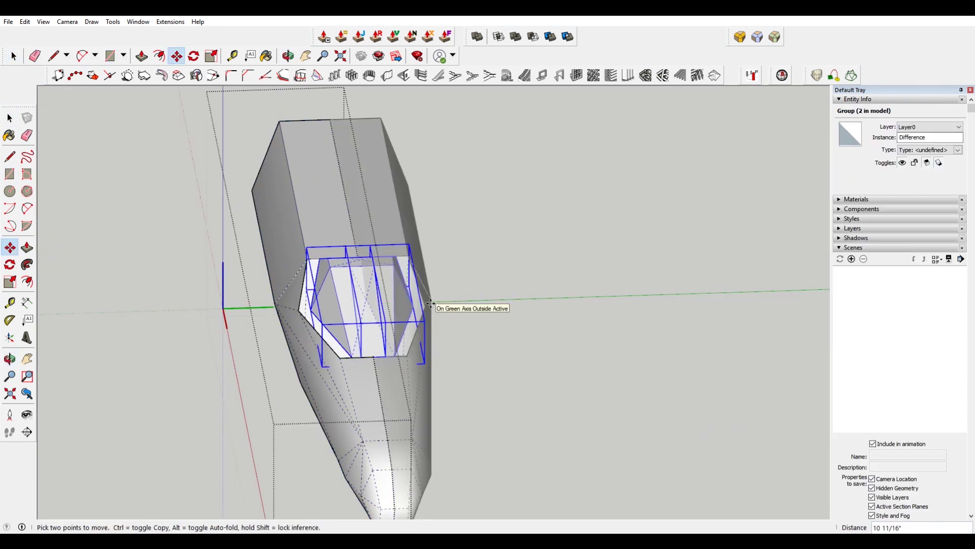
scroll(344, 426, down, 5)
scroll(348, 419, up, 5)
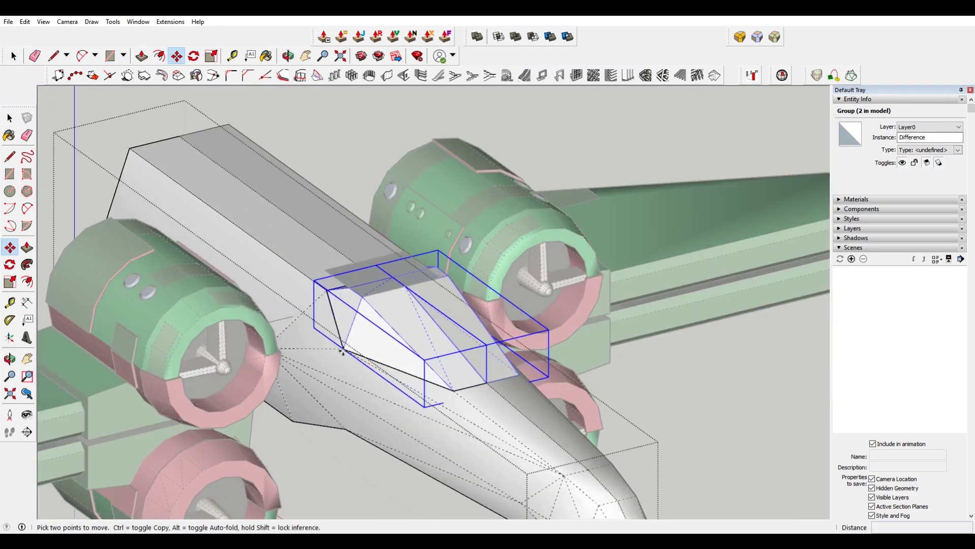
key(space)
scroll(590, 365, down, 5)
scroll(327, 384, up, 10)
Step: Select cockpit edges and move the box over the cockpit canopy to trim it
click(328, 383)
key(m)
scroll(327, 383, down, 5)
scroll(483, 305, up, 5)
right_click(501, 274)
key(p)
key(space)
middle_drag(648, 345, 383, 200)
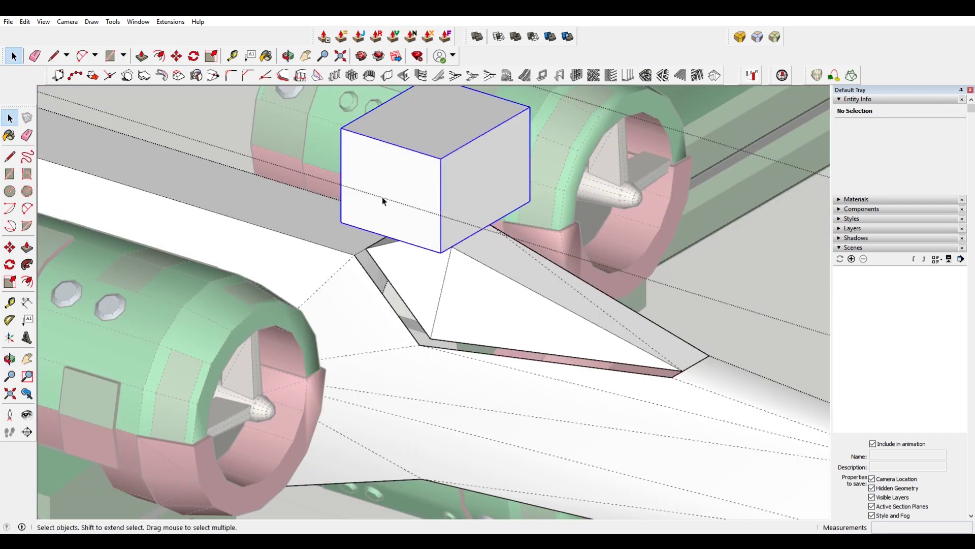
Step: Inspect the trimmed canopy and enlarge the box group to 340.7 ft³
key(space)
scroll(458, 300, down, 3)
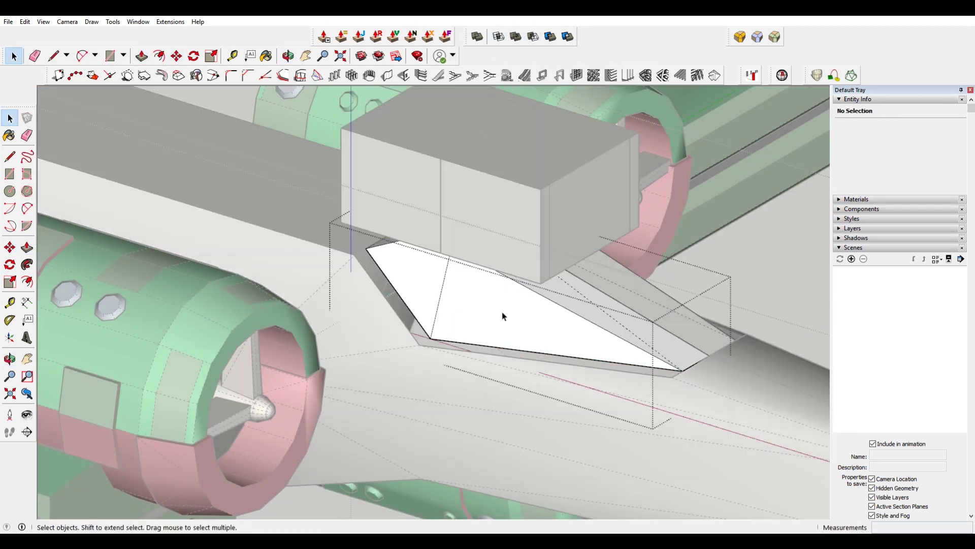
mouse_move(387, 169)
middle_down()
mouse_move(299, 283)
mouse_move(272, 266)
mouse_move(620, 326)
middle_up()
key(space)
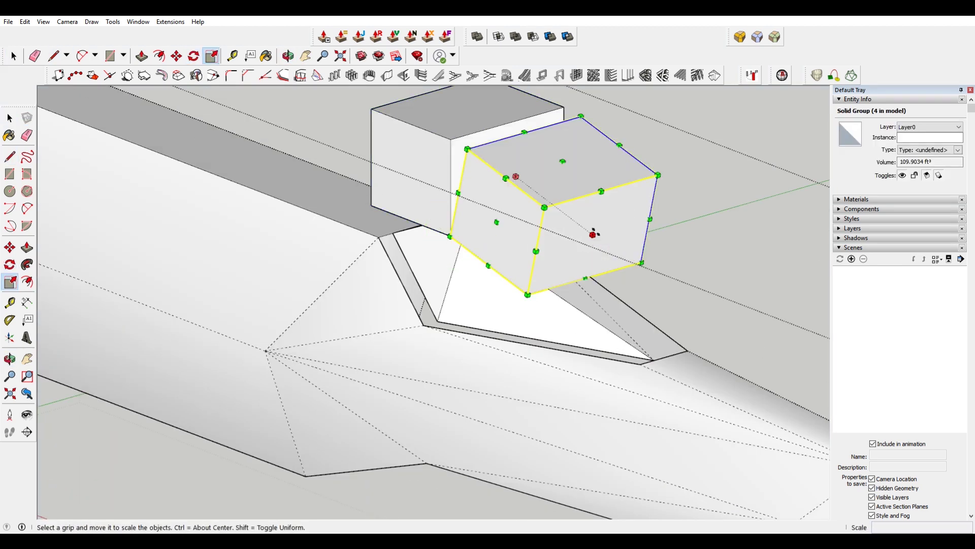
drag(593, 234, 665, 250)
scroll(664, 250, up, 2)
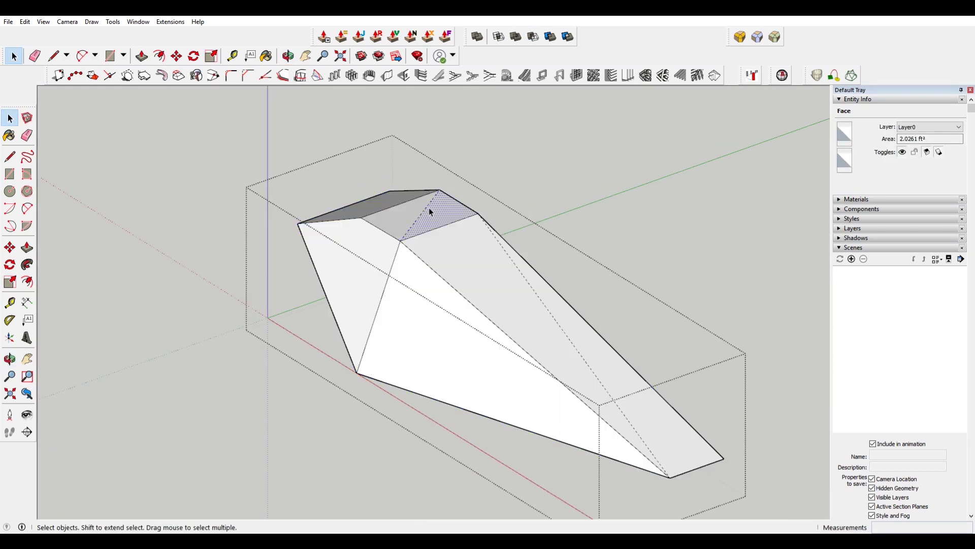
key(e)
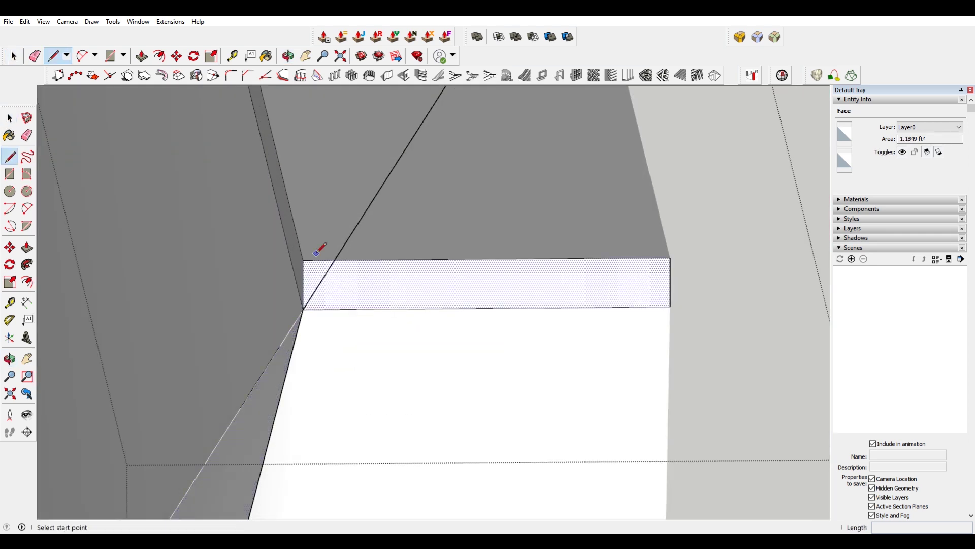
Step: Orbit to a new canopy angle and show hidden geometry as dashed lines
middle_drag(314, 256, 580, 251)
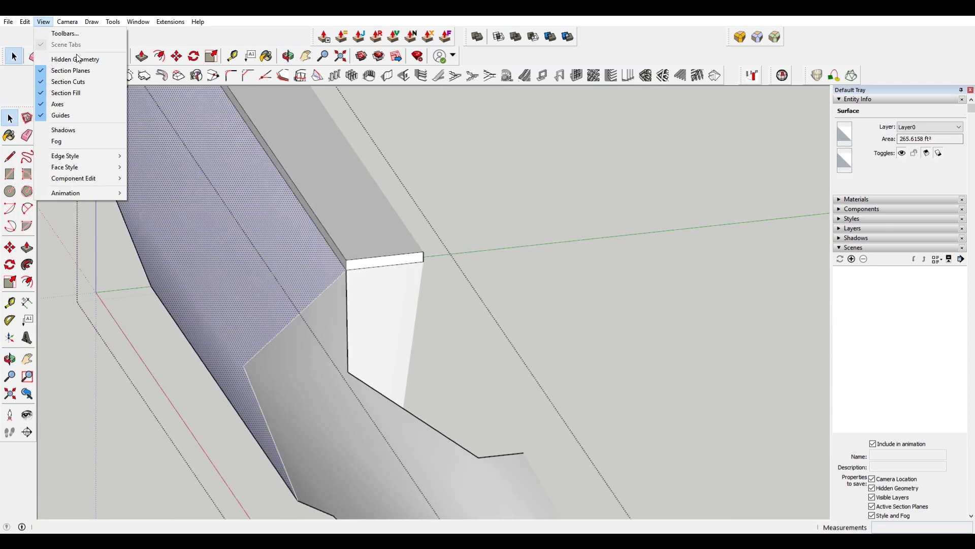
click(77, 59)
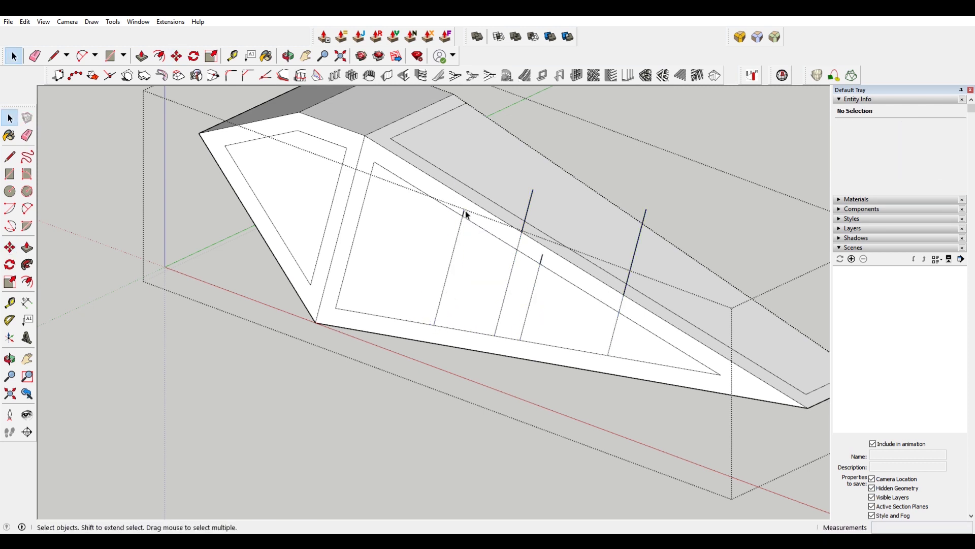
key(b)
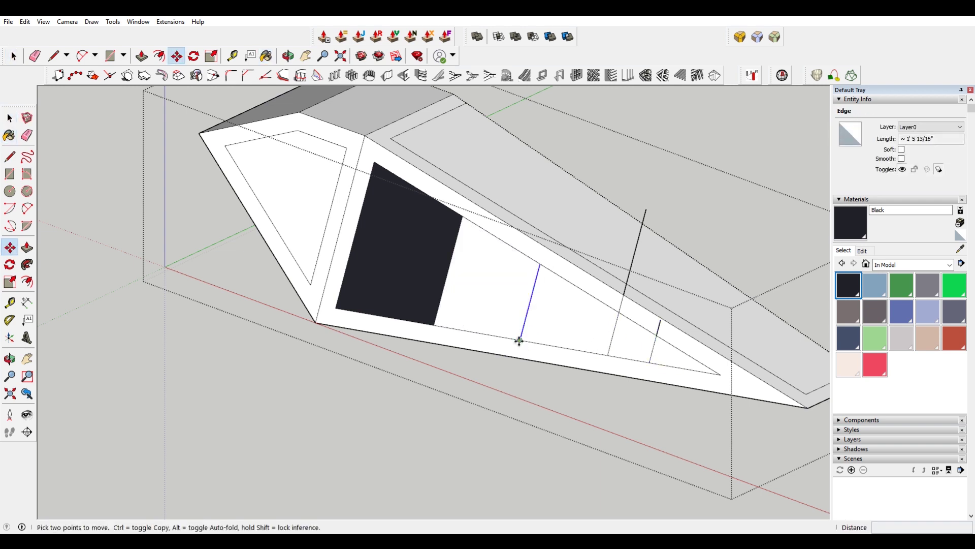
Step: Paint the first pane black, create a GlassWhite material, and paint the next pane with it
key(b)
click(616, 339)
click(960, 223)
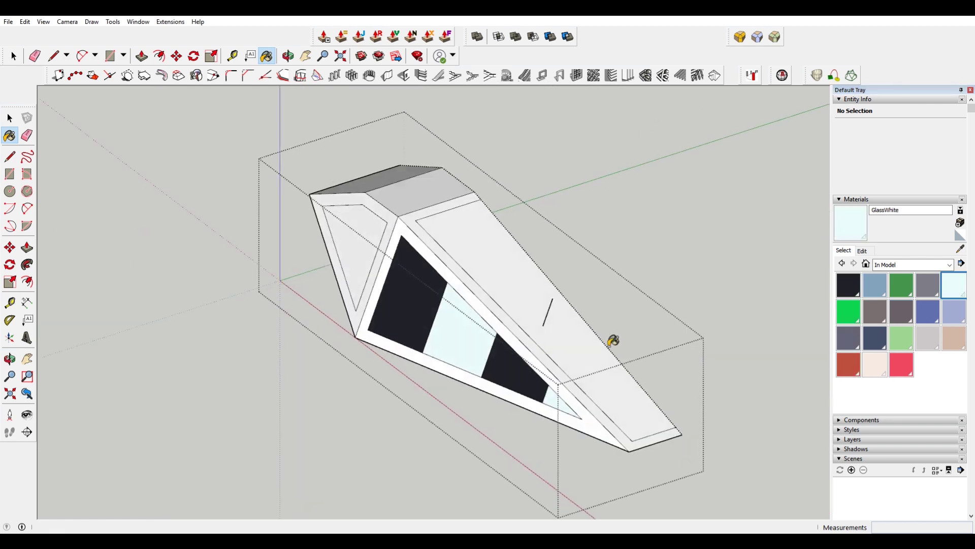
key(l)
scroll(464, 277, up, 3)
click(464, 277)
scroll(455, 254, up, 3)
scroll(597, 323, up, 3)
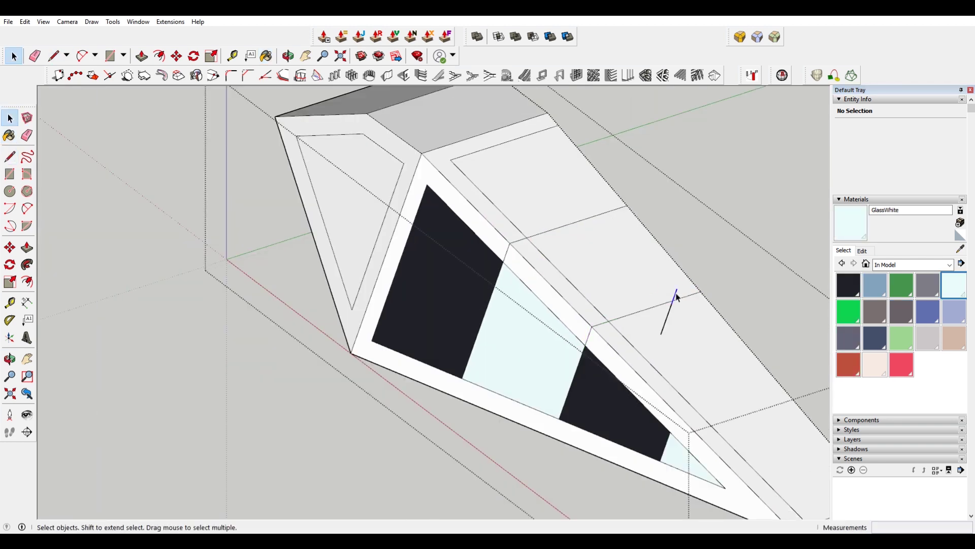
Step: Delete a stray edge and copy a dividing edge along the canopy with Move+Ctrl
click(677, 295)
scroll(636, 327, down, 3)
key(Delete)
key(l)
scroll(610, 374, up, 5)
scroll(617, 262, down, 5)
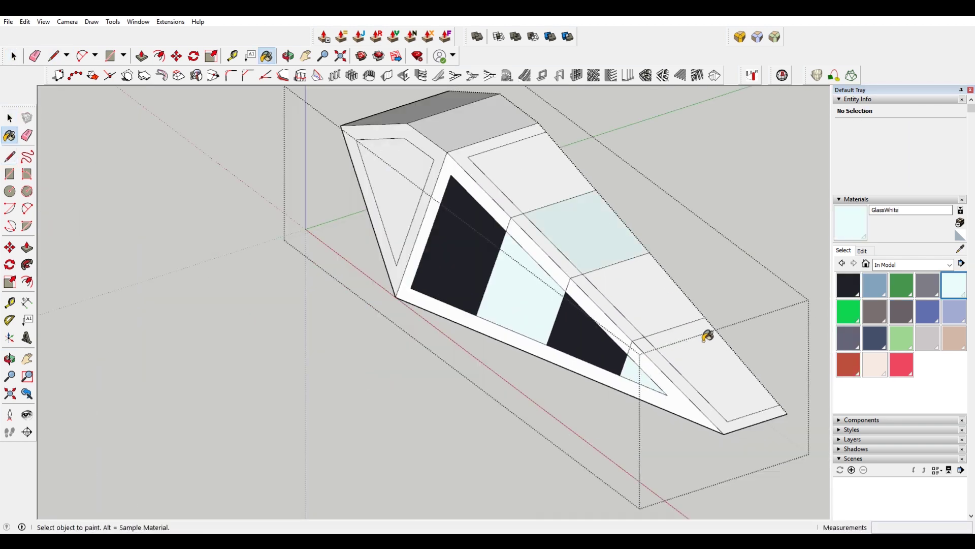
key(m)
shift+middle_drag(697, 343, 630, 344)
click(638, 319)
key(ctrl)
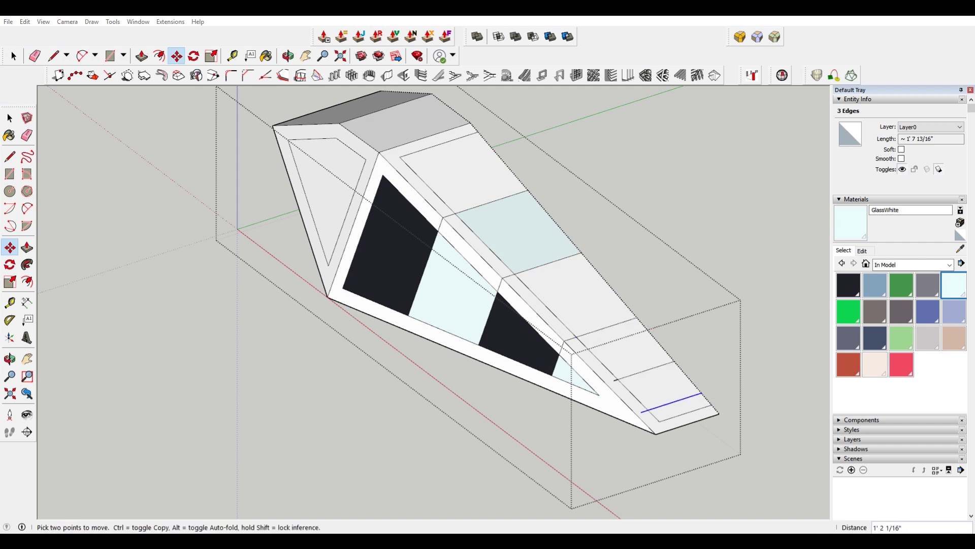
Step: Offset the top strip face to outline the recessed trim strip
key(space)
click(288, 249)
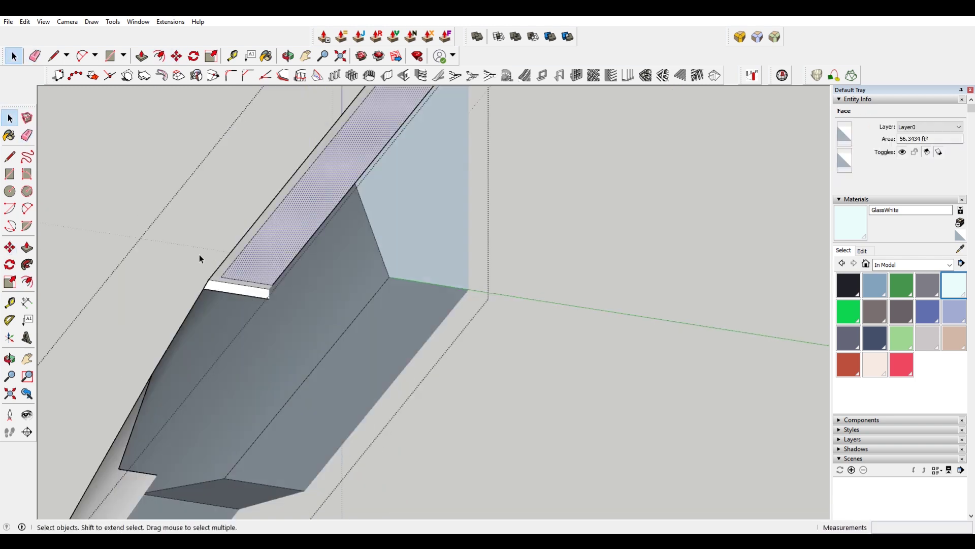
scroll(264, 275, up, 3)
key(q)
scroll(239, 290, up, 2)
key(p)
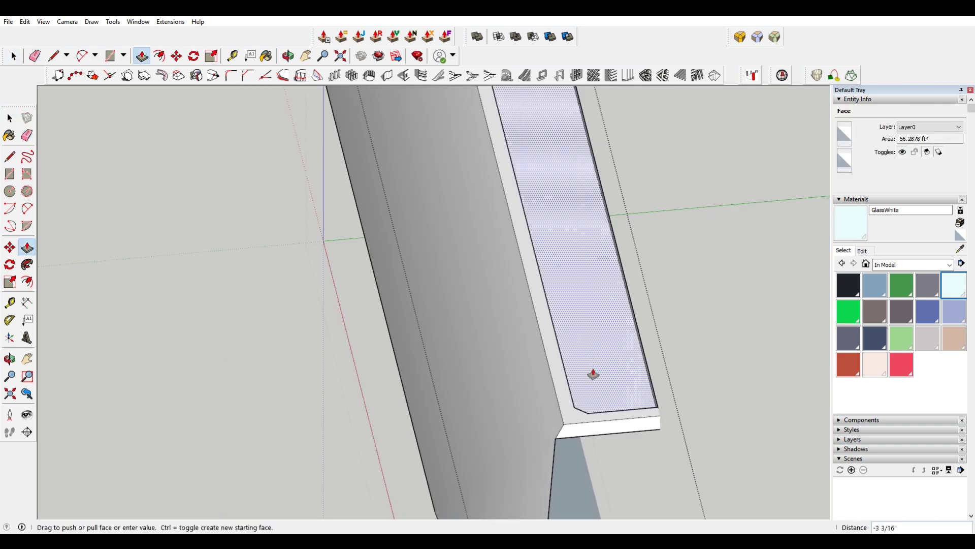
scroll(649, 397, down, 5)
key(e)
Step: Select the recessed channel faces and apply Intersect Faces
middle_drag(392, 312, 468, 349)
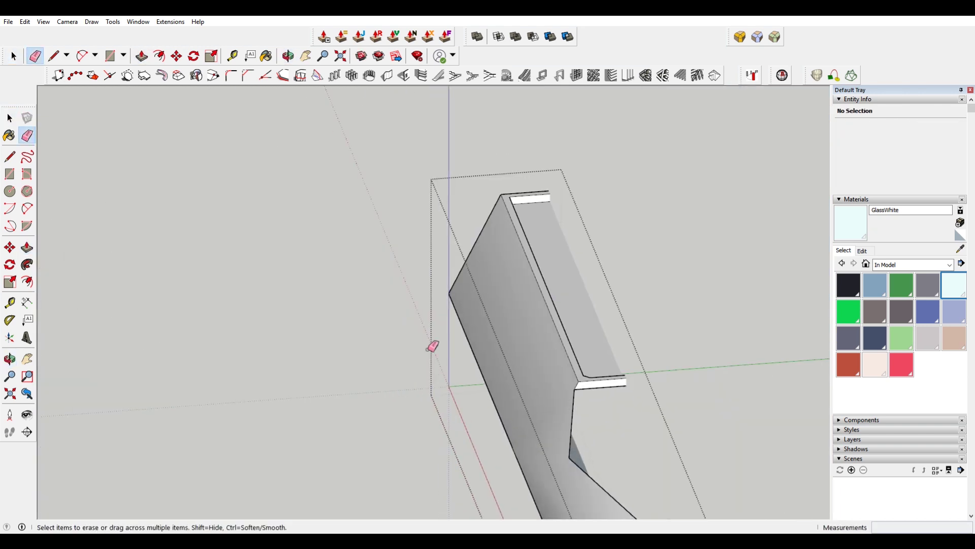
middle_drag(575, 326, 429, 383)
key(space)
click(479, 324)
scroll(478, 324, up, 3)
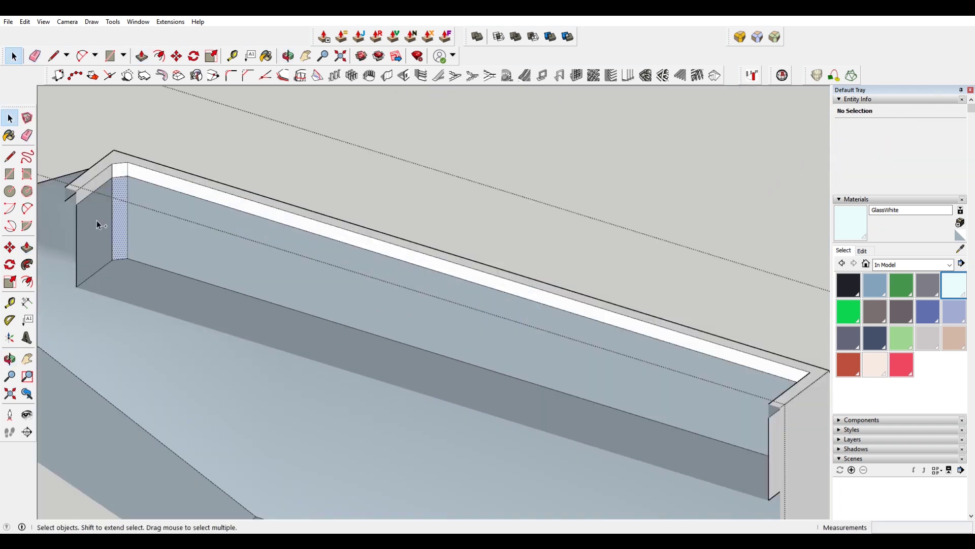
right_click(541, 240)
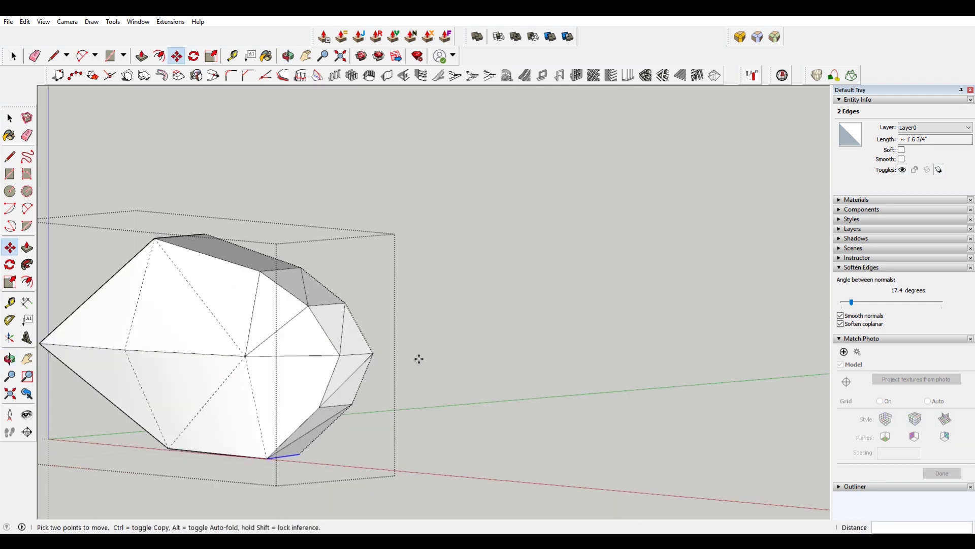
Step: Finish the inset outline and push the inner face into a recess
scroll(377, 382, up, 3)
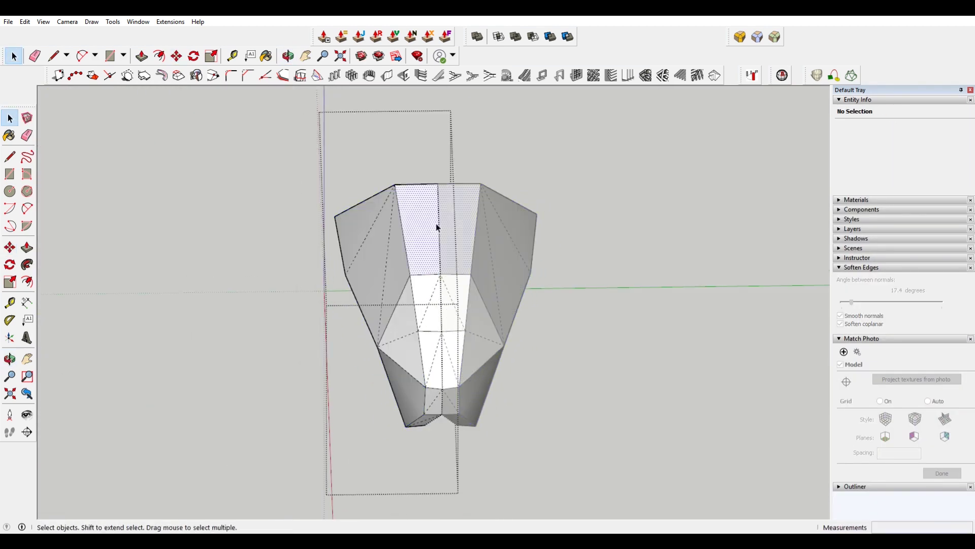
click(437, 209)
scroll(437, 208, up, 3)
key(p)
drag(424, 240, 425, 264)
middle_drag(425, 264, 316, 167)
click(311, 253)
key(Escape)
Step: Select the triangular faces of the hull's nose tip
middle_drag(292, 261, 483, 359)
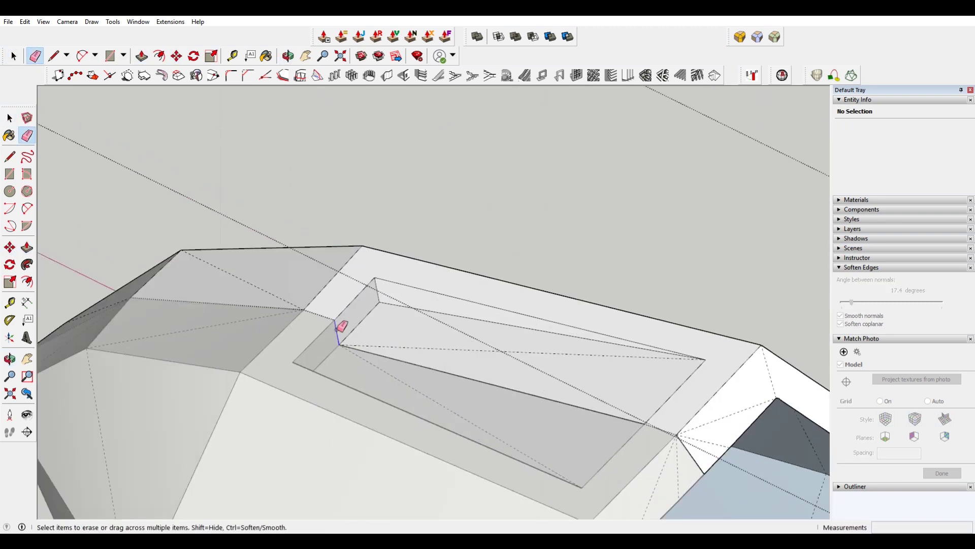
scroll(342, 325, down, 5)
middle_drag(594, 373, 196, 304)
key(space)
drag(288, 289, 483, 524)
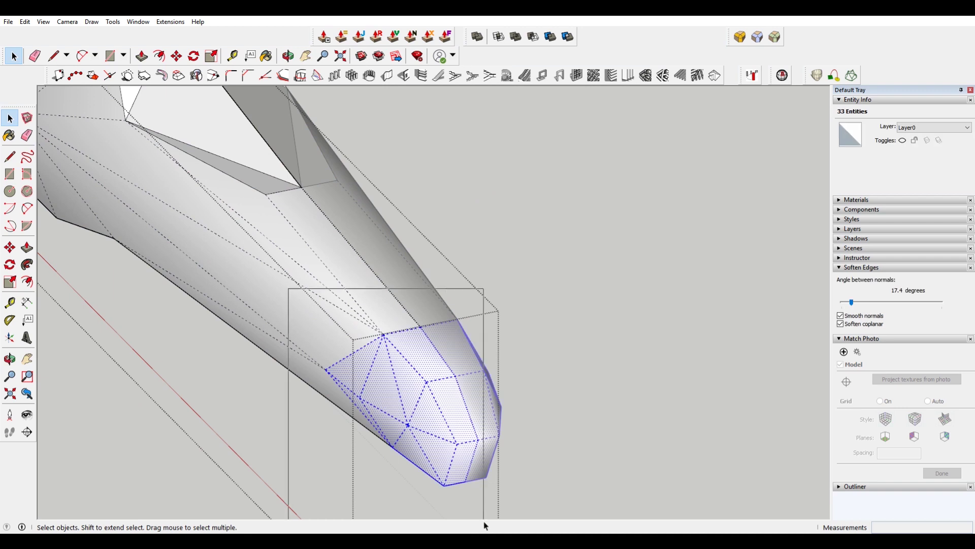
middle_drag(345, 367, 355, 350)
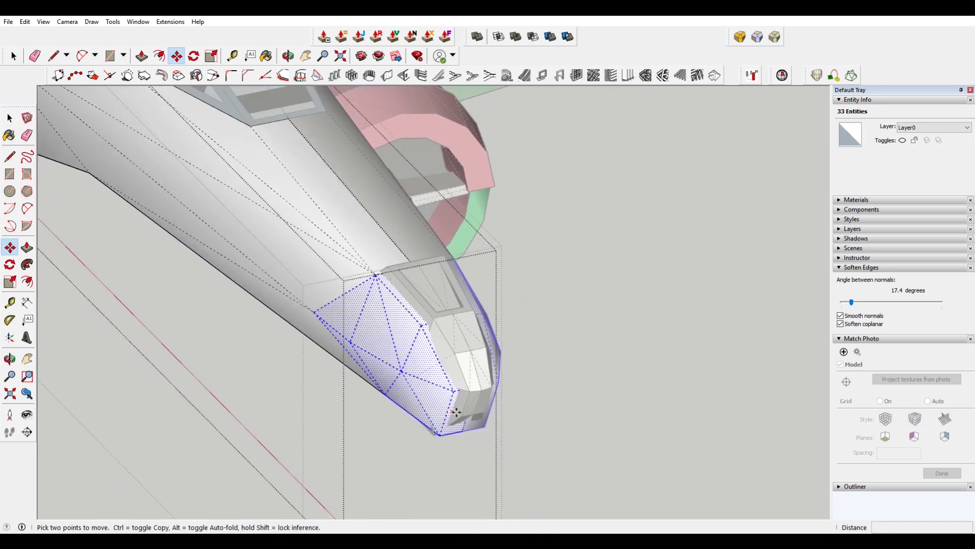
click(351, 336)
shift+drag(355, 349, 435, 429)
mouse_move(434, 429)
middle_down()
mouse_move(475, 305)
mouse_move(326, 265)
mouse_move(339, 328)
middle_up()
key(space)
scroll(281, 282, down, 5)
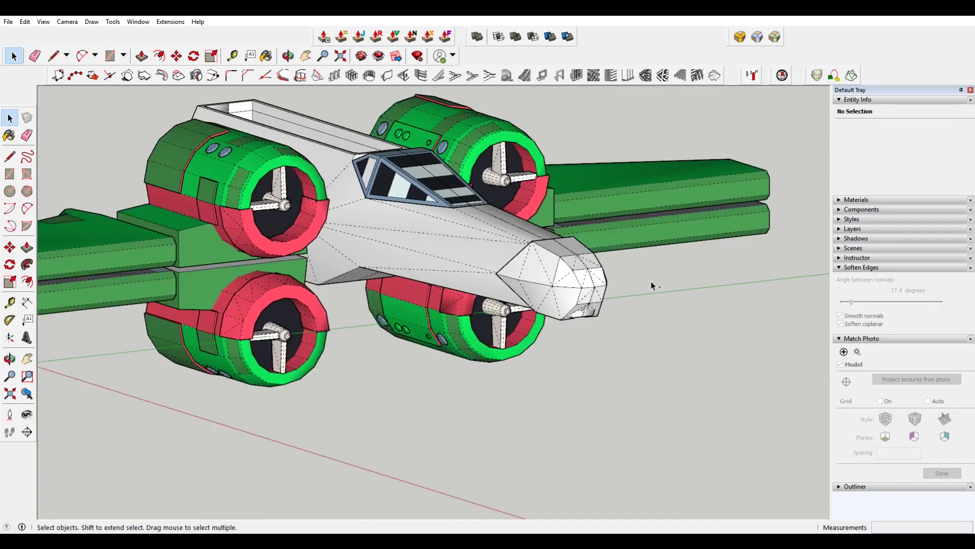
scroll(651, 281, up, 3)
Step: Offset an inner rectangle on the nose top and sink it into a recess
key(f)
click(462, 331)
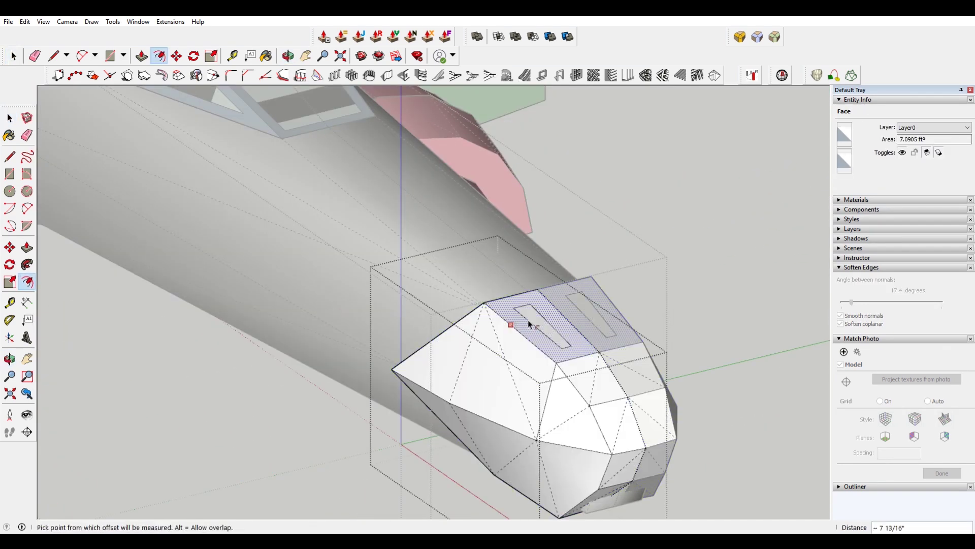
click(561, 325)
key(space)
key(m)
drag(563, 330, 563, 351)
mouse_move(563, 350)
middle_down()
mouse_move(733, 299)
mouse_move(740, 379)
mouse_move(632, 278)
mouse_move(570, 374)
mouse_move(591, 363)
mouse_move(500, 385)
mouse_move(454, 363)
middle_up()
Step: Select the recessed nose-top face to begin drawing a sloped inner panel
key(space)
key(l)
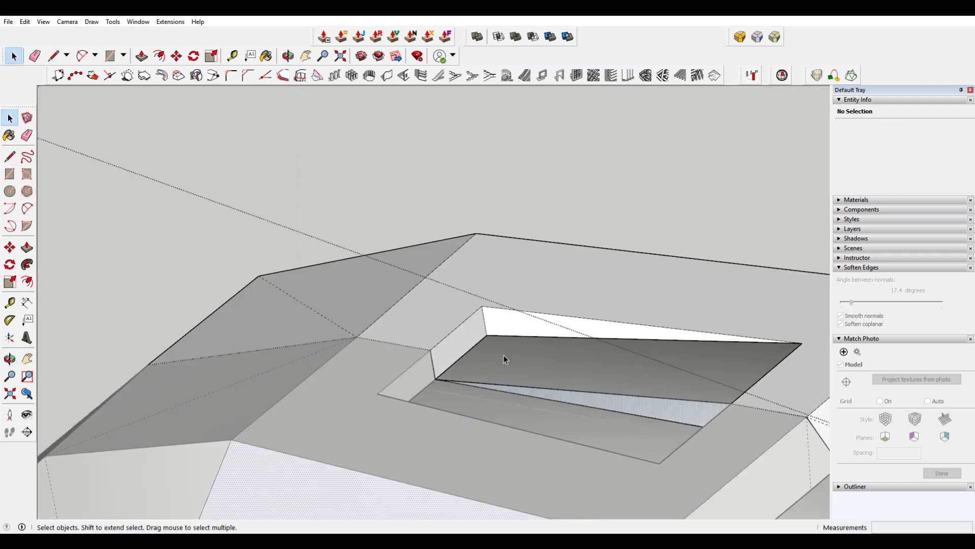
click(505, 359)
key(l)
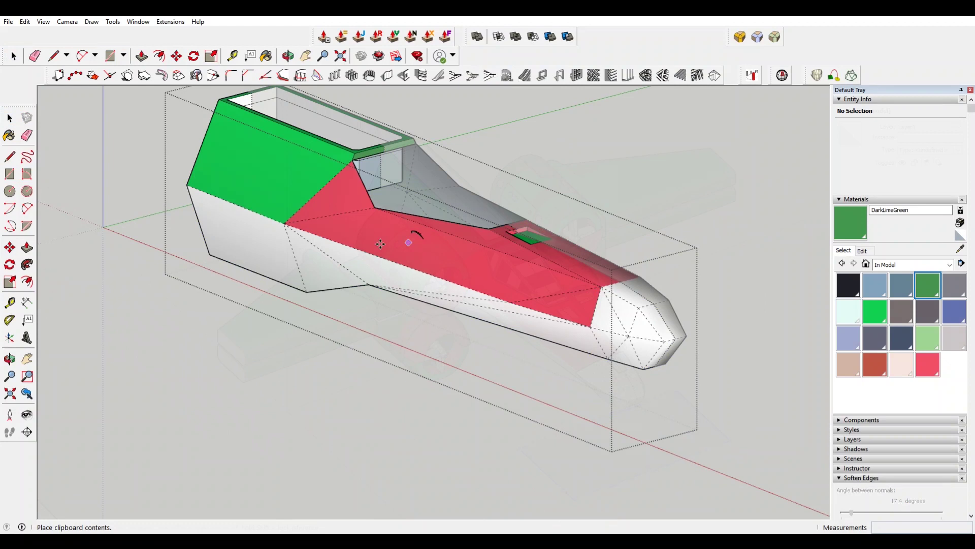
Step: Place the round button on the red fuselage side and start a vent rectangle beside it
click(380, 244)
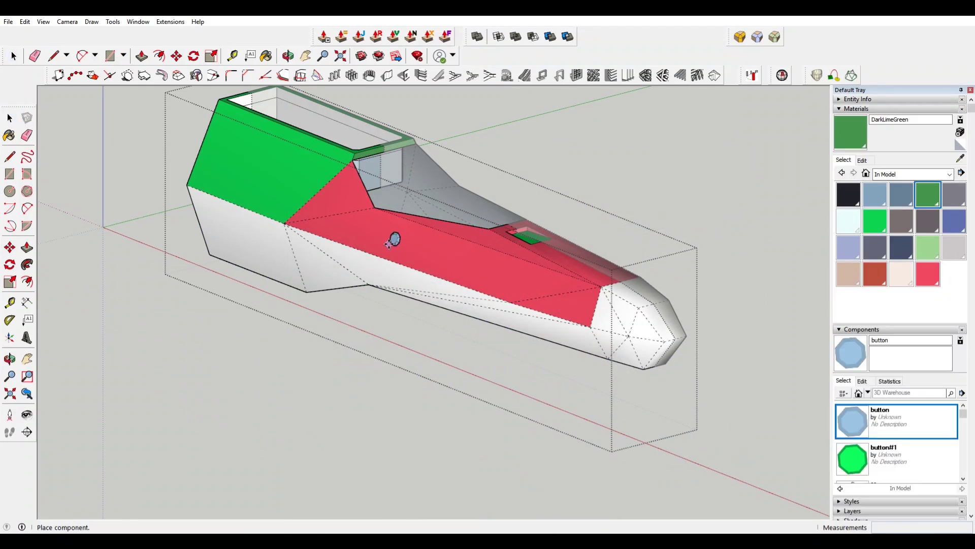
scroll(395, 239, up, 5)
double_click(396, 237)
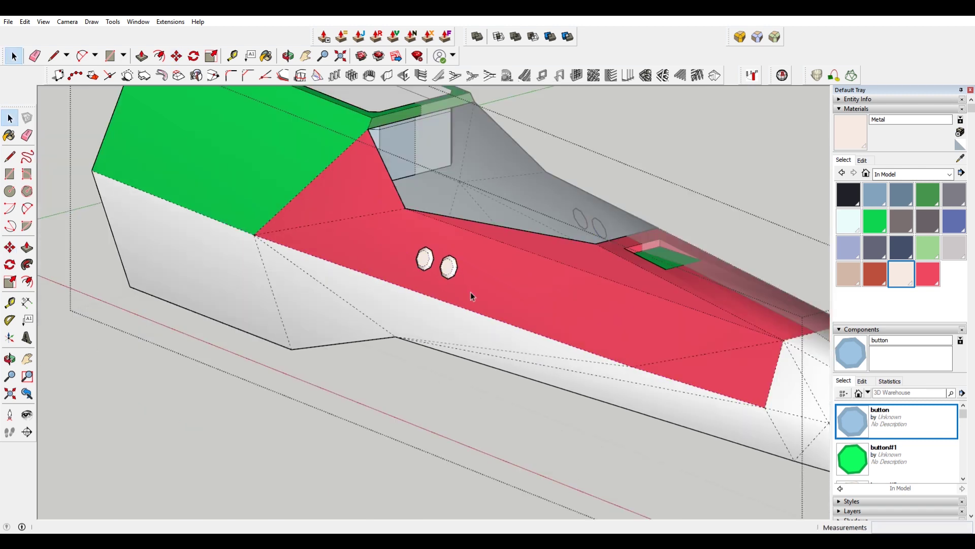
key(r)
scroll(471, 291, up, 2)
click(457, 255)
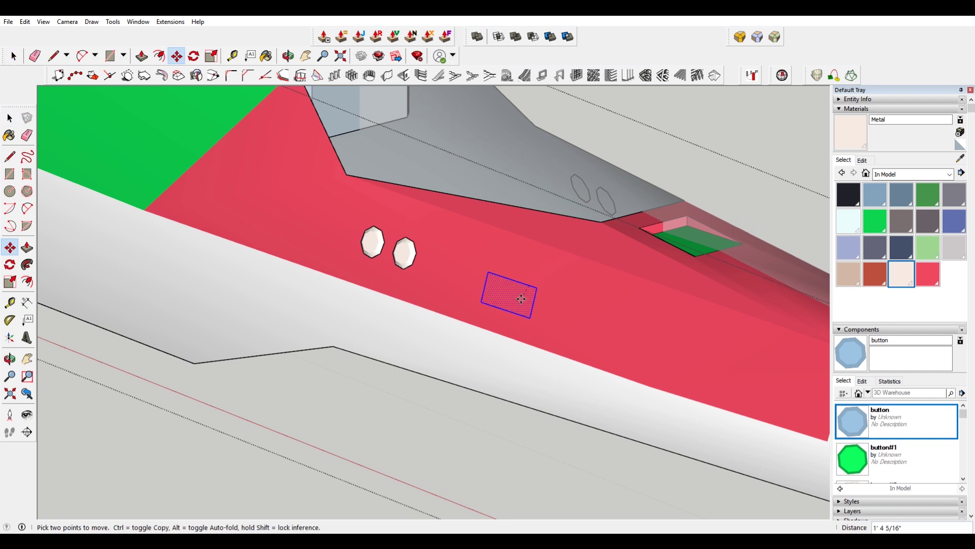
scroll(606, 311, up, 2)
Step: Copy the new vent panel to sit beside the existing one on the hull side
key(space)
scroll(510, 302, up, 2)
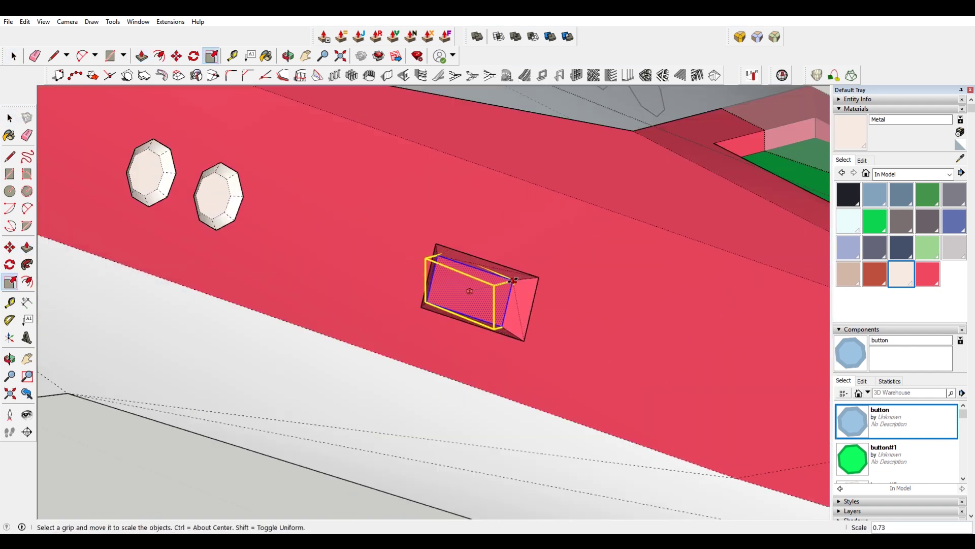
scroll(513, 299, up, 1)
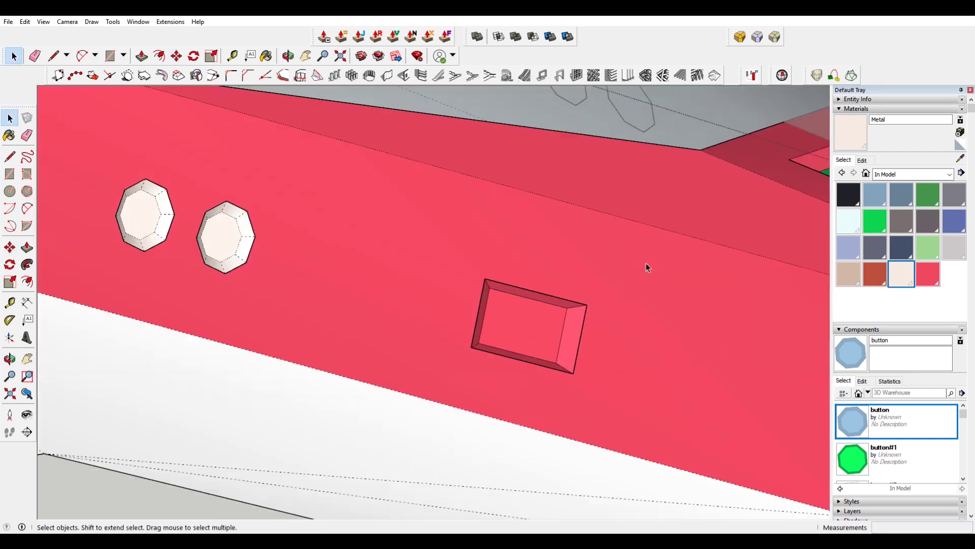
key(Return)
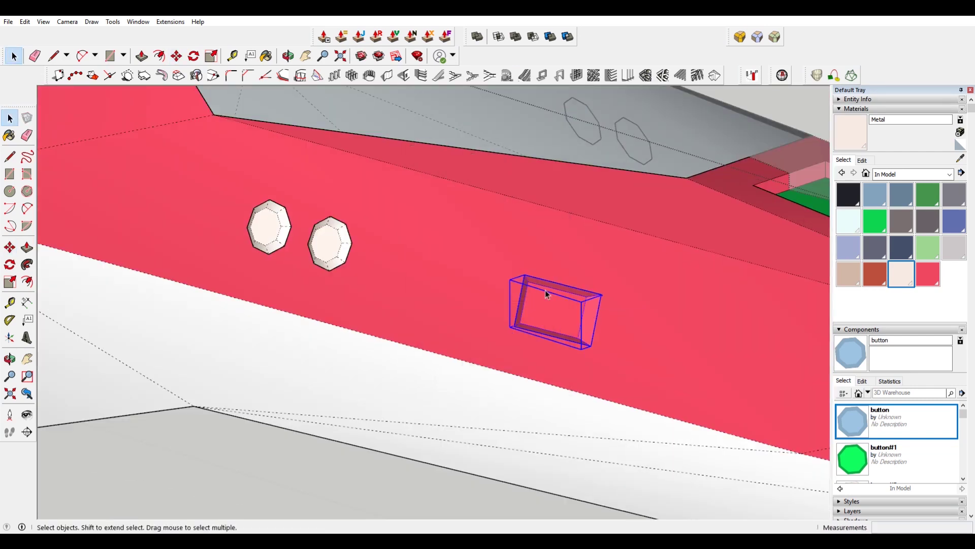
key(m)
click(526, 275)
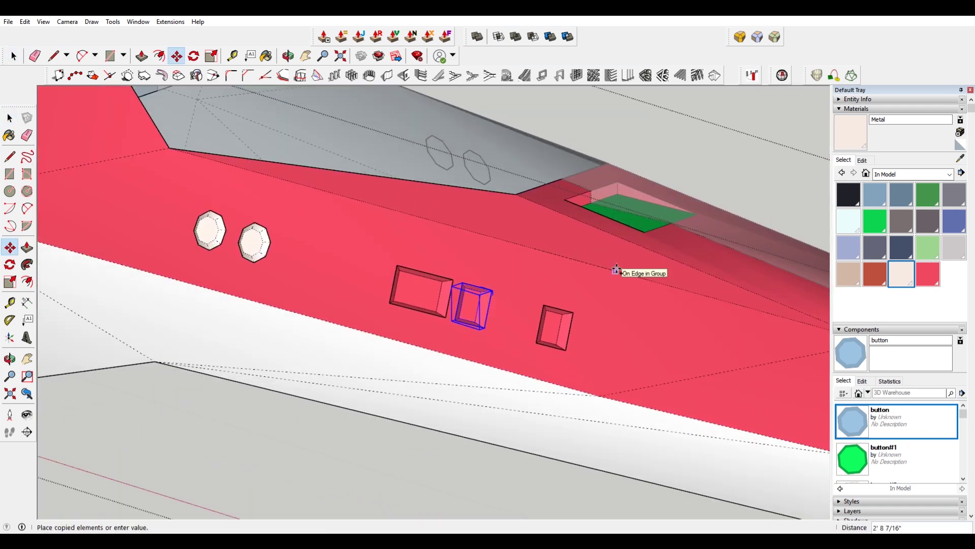
scroll(628, 322, up, 5)
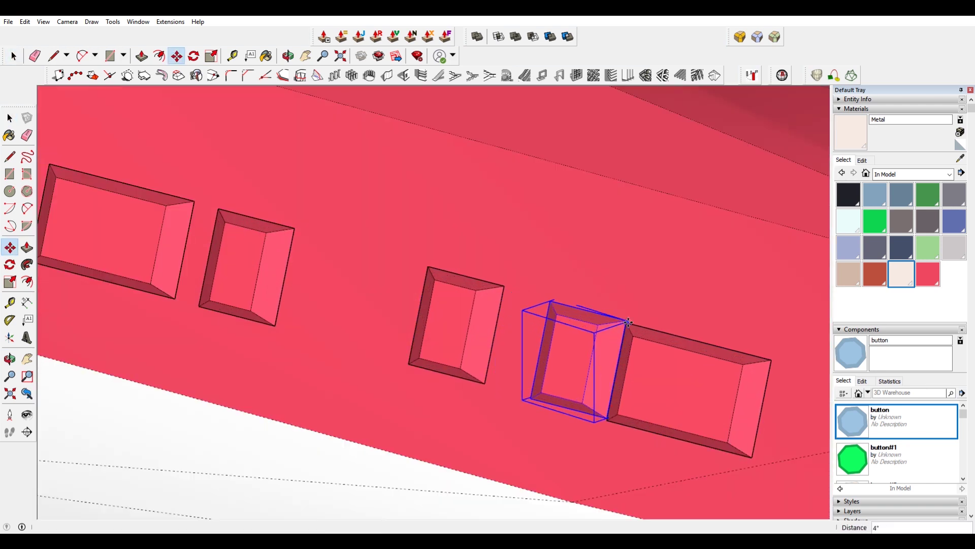
mouse_move(552, 317)
middle_down()
mouse_move(246, 434)
mouse_move(268, 339)
mouse_move(337, 410)
mouse_move(483, 252)
mouse_move(620, 228)
mouse_move(483, 358)
mouse_move(292, 200)
middle_up()
key(space)
click(532, 393)
Step: Add another copied vent panel to the row
click(483, 310)
middle_drag(483, 310, 558, 254)
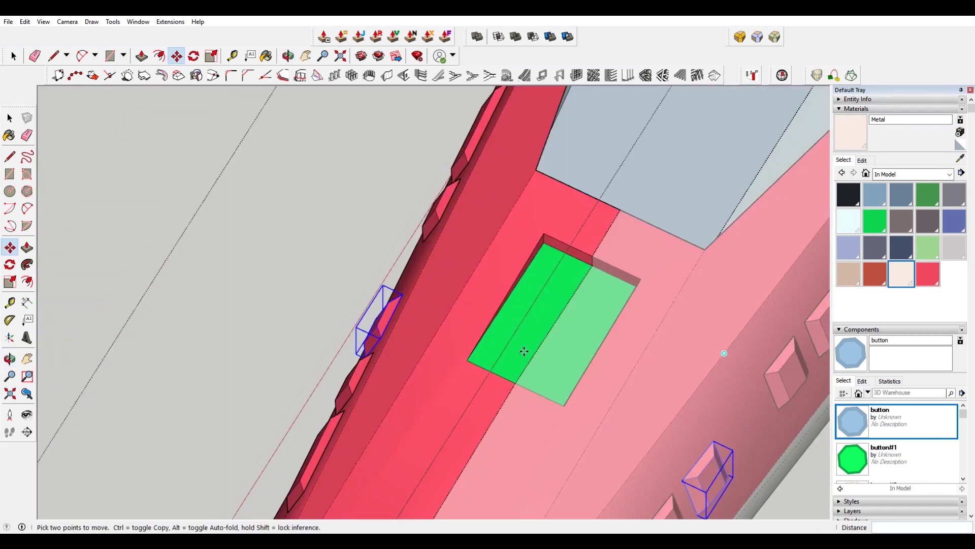
scroll(762, 153, down, 10)
scroll(552, 331, up, 8)
scroll(551, 332, up, 3)
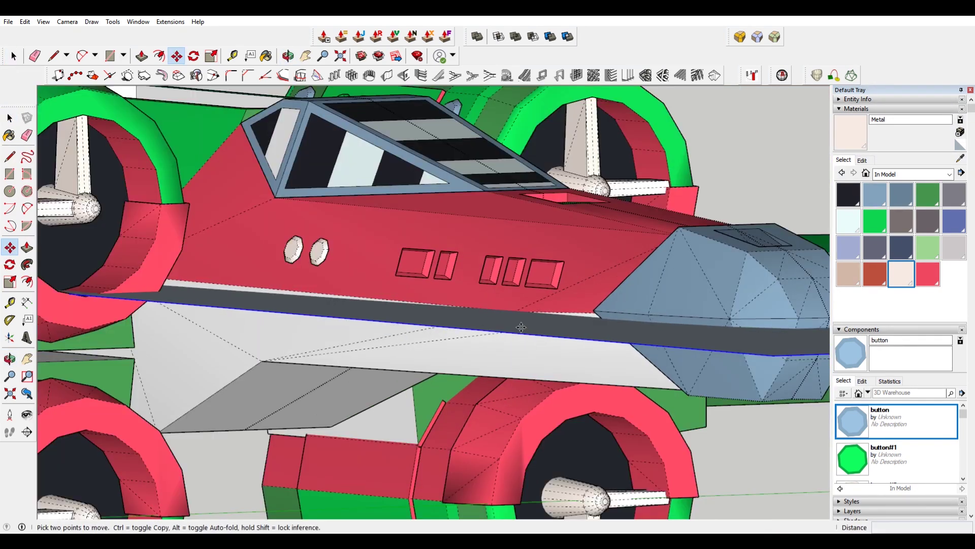
Step: Orbit around the ship's front to a close view of the hull's side vents
middle_drag(552, 332, 457, 305)
key(space)
middle_drag(356, 330, 284, 367)
scroll(284, 366, up, 5)
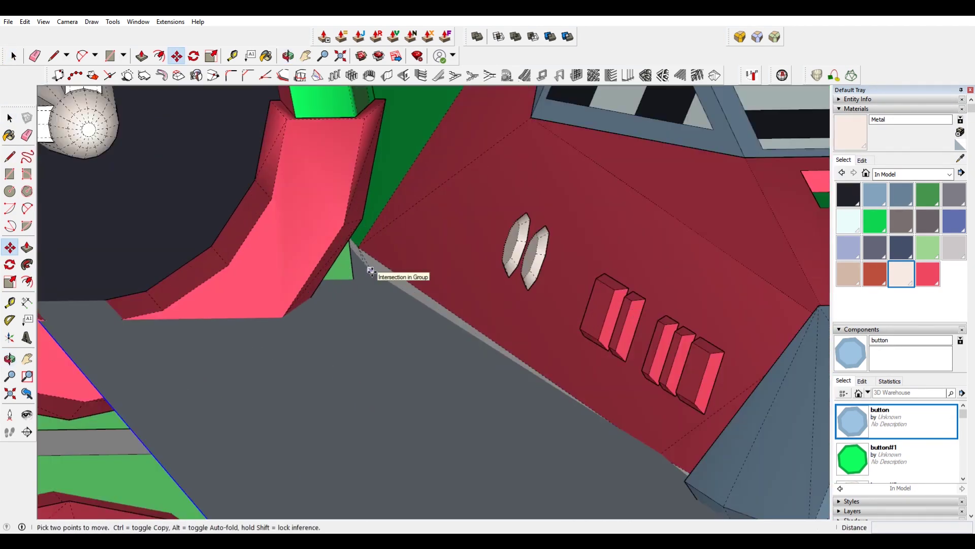
middle_drag(387, 273, 508, 254)
key(space)
scroll(612, 250, up, 3)
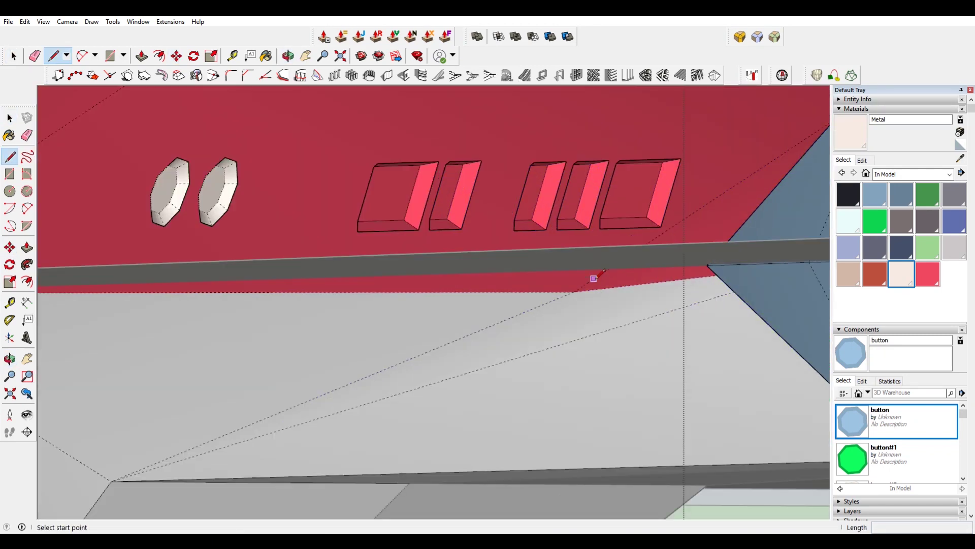
key(space)
Step: Paste the dark flat plate into the hull group so it runs lengthwise through the hull
double_click(577, 304)
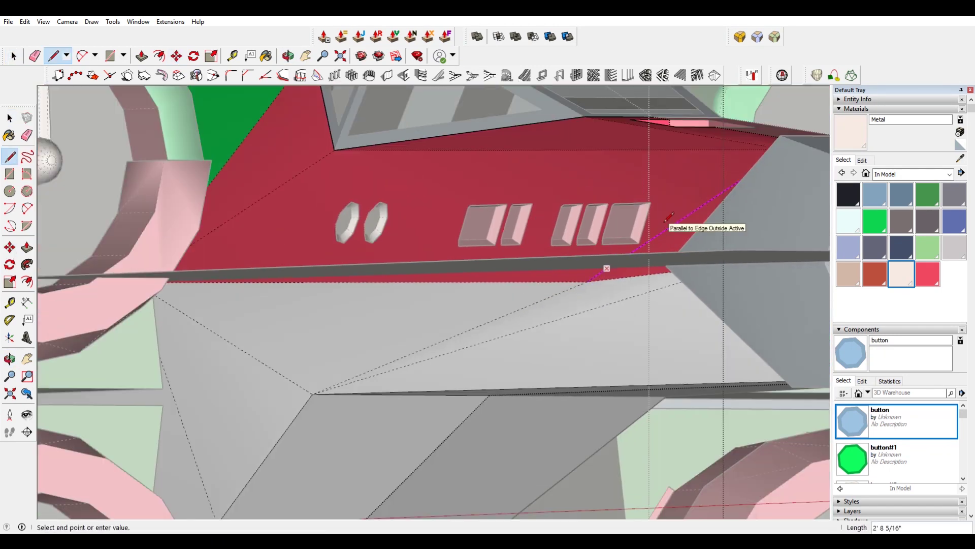
key(space)
mouse_move(589, 279)
middle_down()
mouse_move(599, 288)
mouse_move(654, 283)
middle_up()
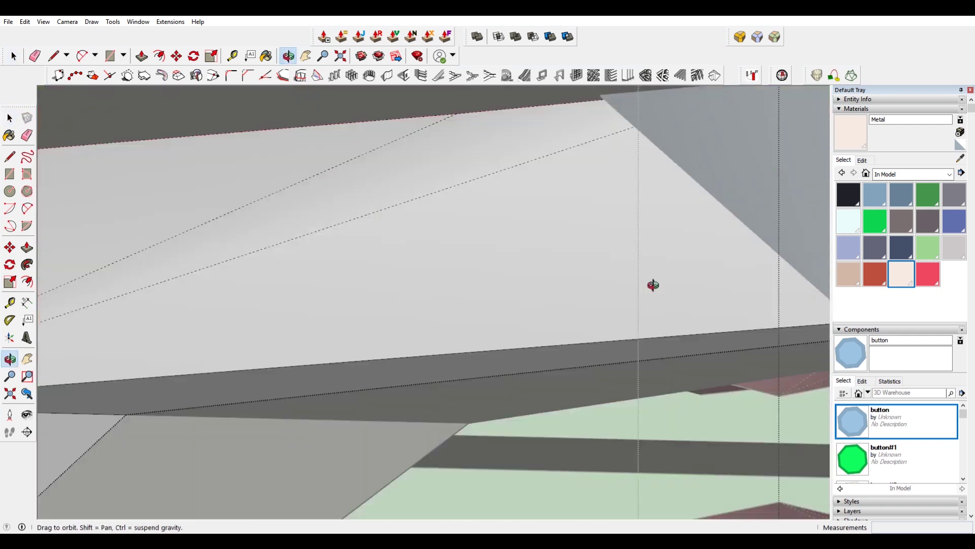
scroll(319, 458, down, 5)
scroll(717, 422, down, 2)
scroll(500, 383, up, 2)
click(25, 21)
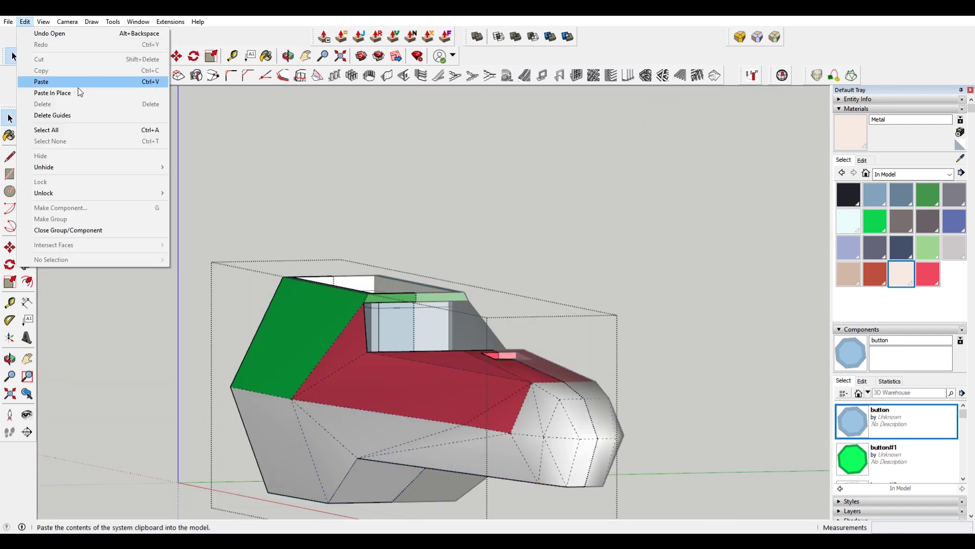
click(76, 81)
scroll(356, 408, up, 3)
middle_drag(561, 313, 274, 345)
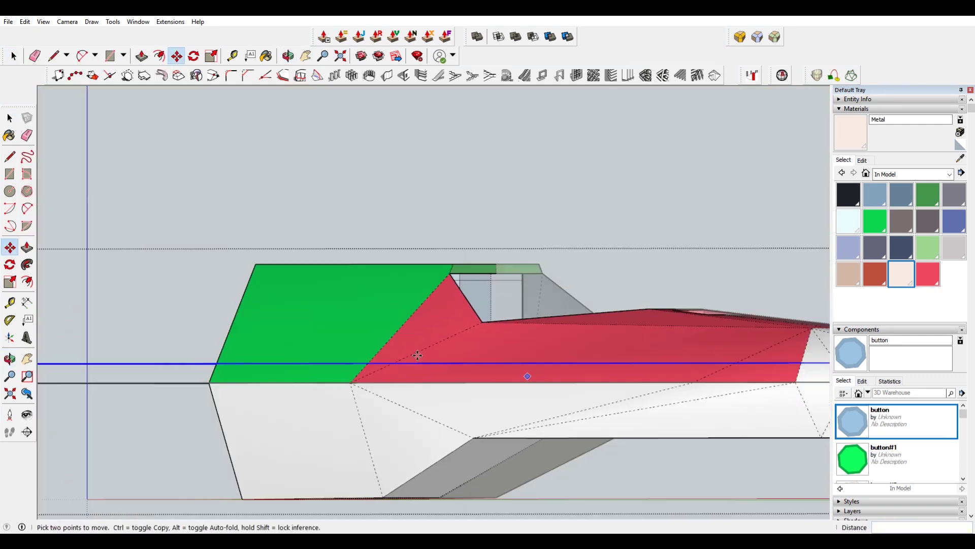
scroll(272, 345, up, 3)
scroll(523, 337, down, 5)
Step: Extend the green strip along the full length of the hull
middle_drag(522, 337, 783, 207)
right_click(784, 207)
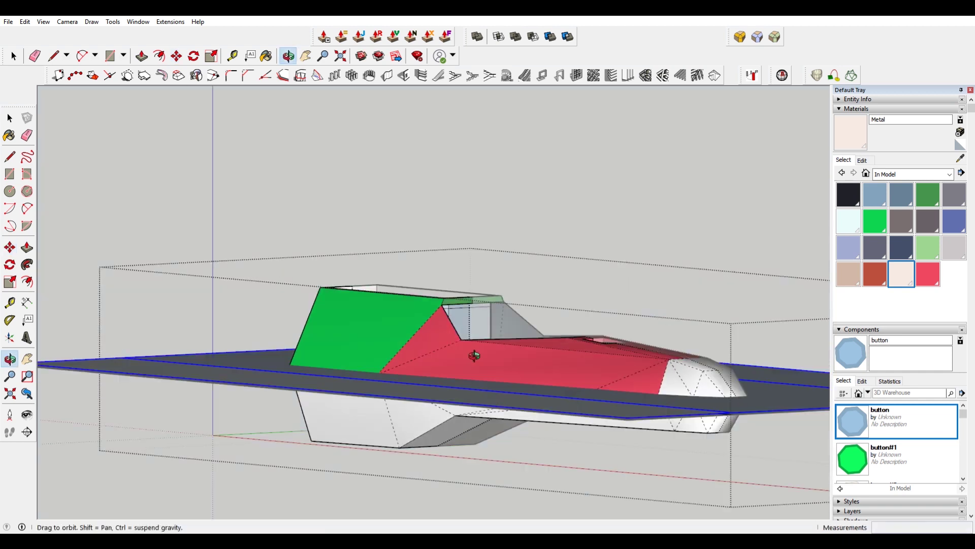
click(839, 304)
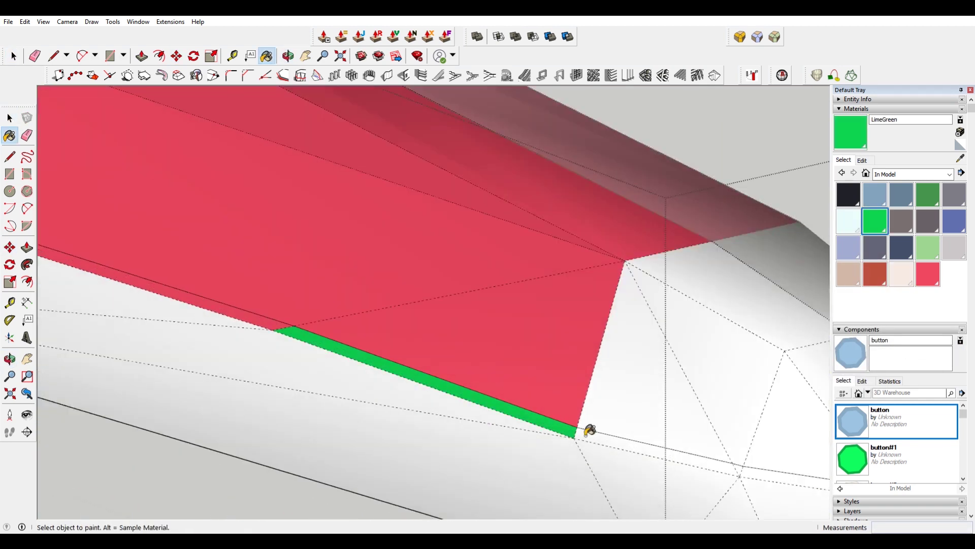
click(588, 432)
key(e)
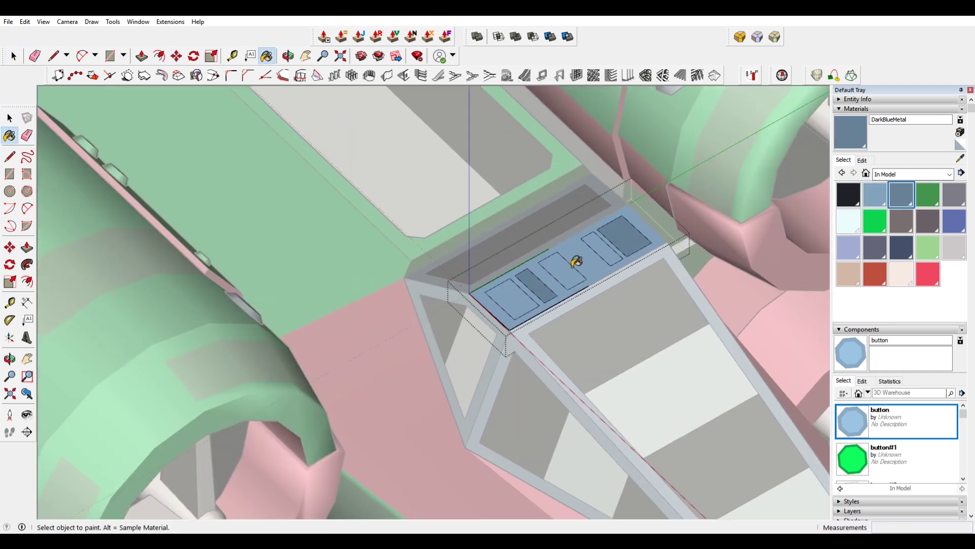
Step: Create MediumBlueMetal and DarkBlueMetal materials, paint the cockpit panel, and start a rectangle inset
click(960, 132)
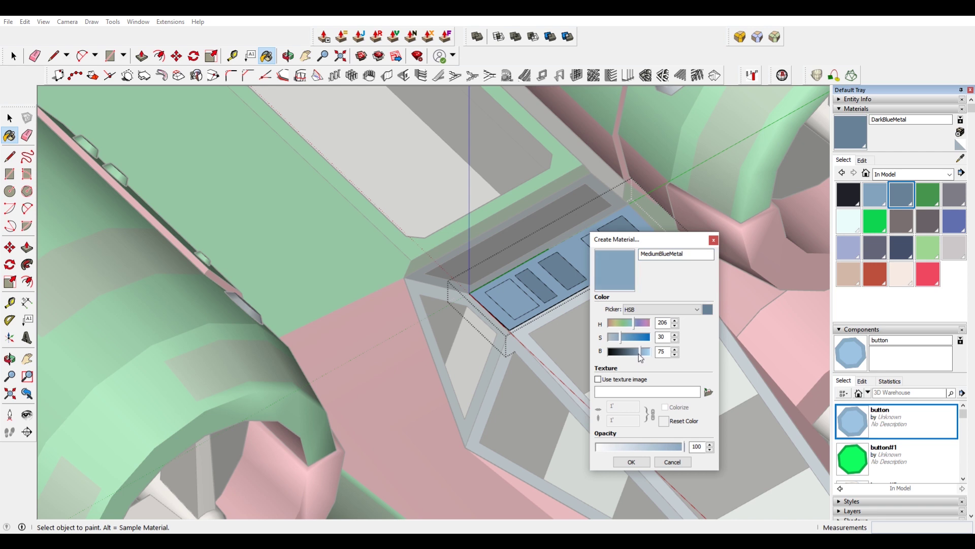
key(Return)
double_click(902, 275)
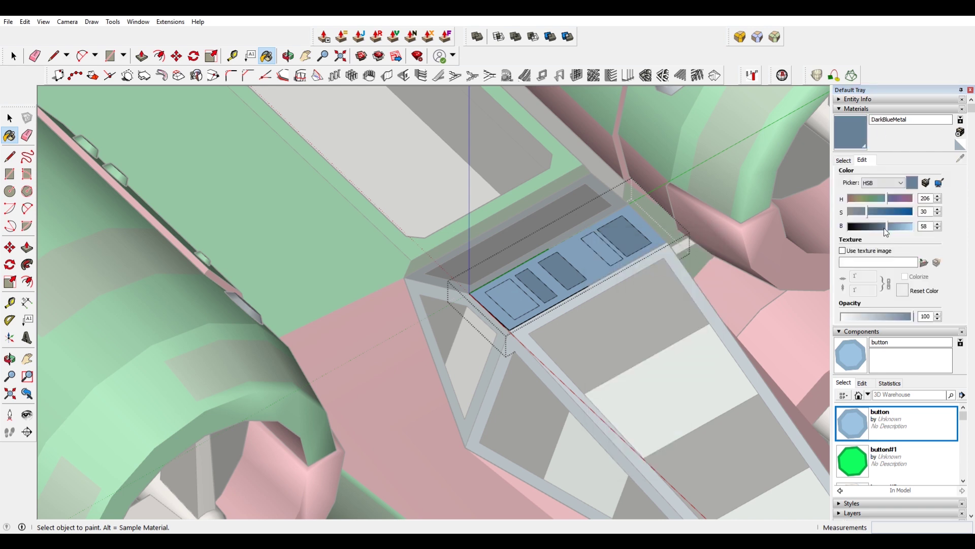
click(844, 160)
double_click(902, 274)
scroll(554, 282, up, 3)
key(e)
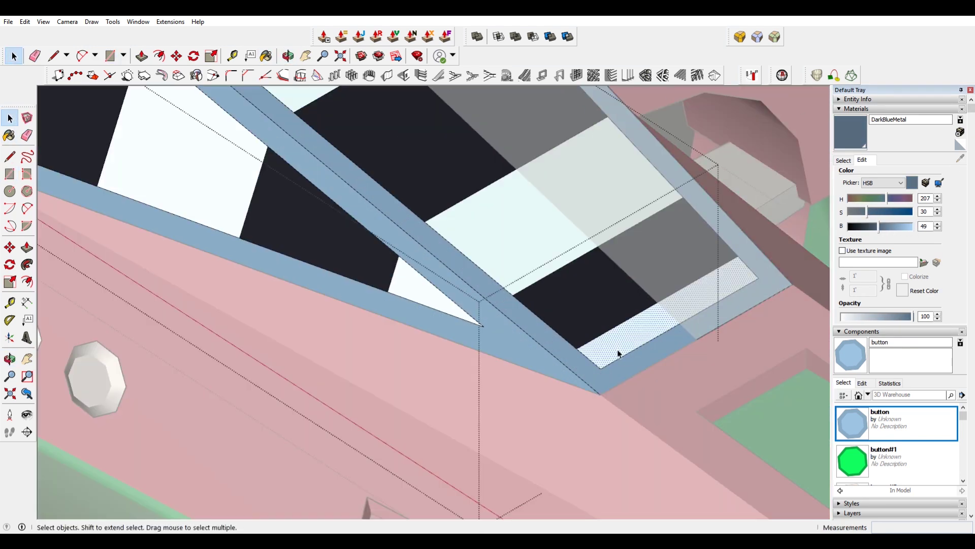
key(r)
click(600, 367)
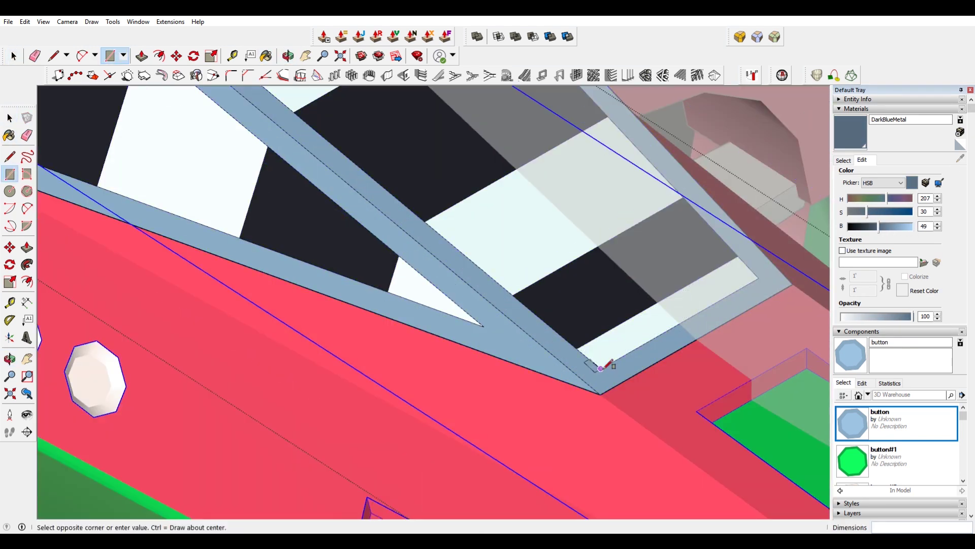
Step: Scale and reposition the green rectangle face, then orbit to the ship's front
scroll(635, 363, up, 2)
right_click(632, 370)
key(Escape)
mouse_move(660, 374)
middle_down()
mouse_move(625, 370)
mouse_move(679, 413)
mouse_move(677, 374)
mouse_move(645, 379)
mouse_move(508, 463)
mouse_move(444, 414)
mouse_move(492, 443)
mouse_move(562, 283)
mouse_move(636, 342)
mouse_move(504, 238)
mouse_move(140, 244)
mouse_move(250, 341)
middle_up()
key(space)
key(s)
key(m)
key(space)
scroll(226, 307, down, 2)
middle_drag(227, 303, 331, 317)
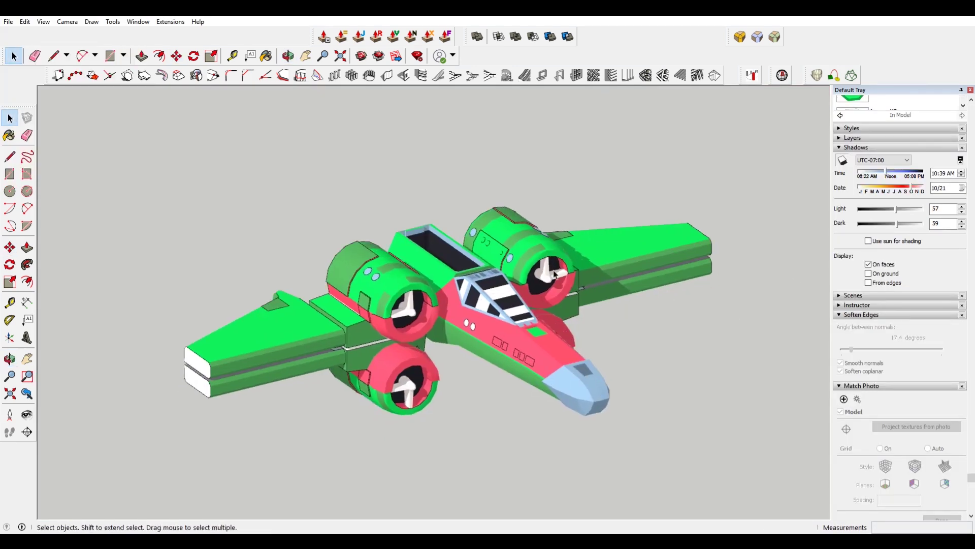
mouse_move(555, 274)
middle_down()
mouse_move(649, 365)
mouse_move(517, 283)
mouse_move(664, 163)
middle_up()
scroll(340, 371, up, 5)
Step: Select the green panel and move it into place on the red nose top
triple_click(339, 371)
scroll(340, 371, up, 3)
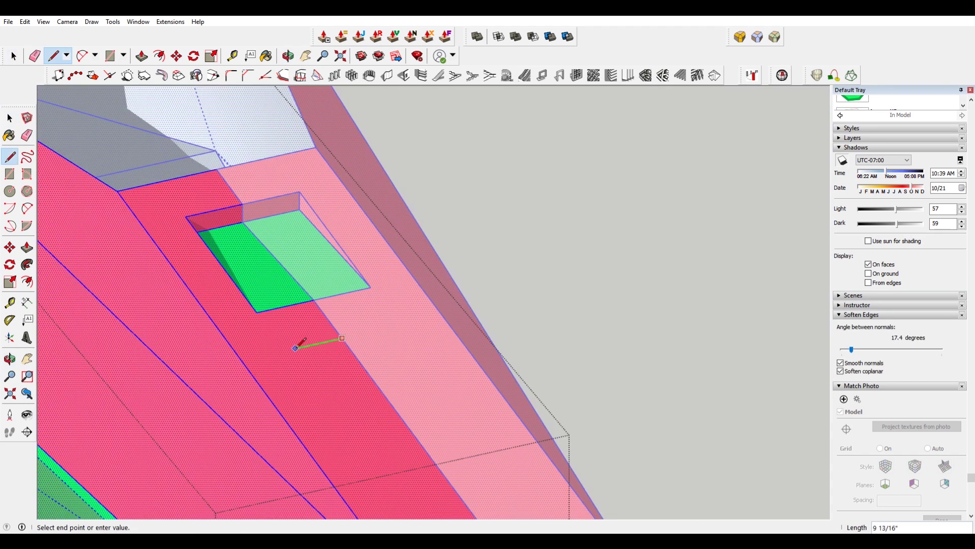
key(Escape)
key(m)
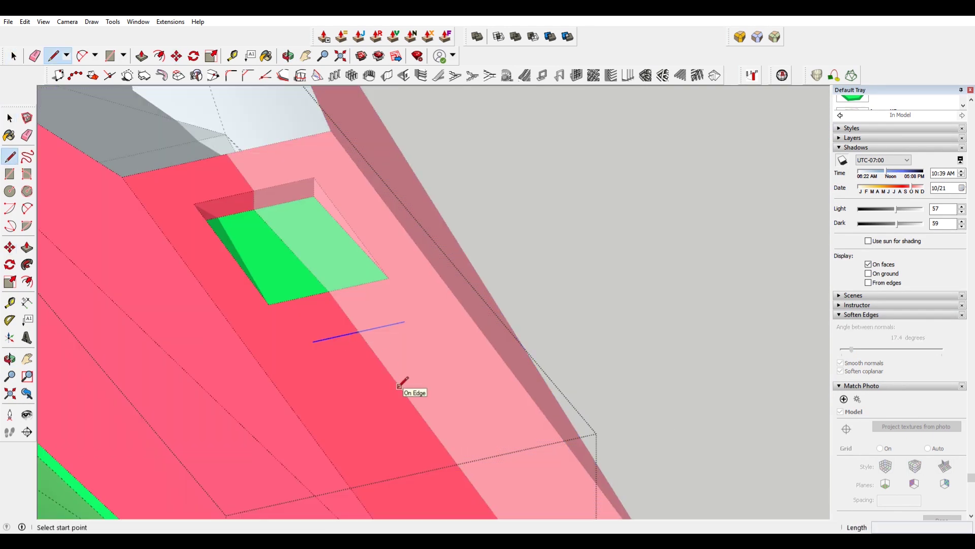
scroll(342, 366, down, 5)
scroll(352, 342, up, 7)
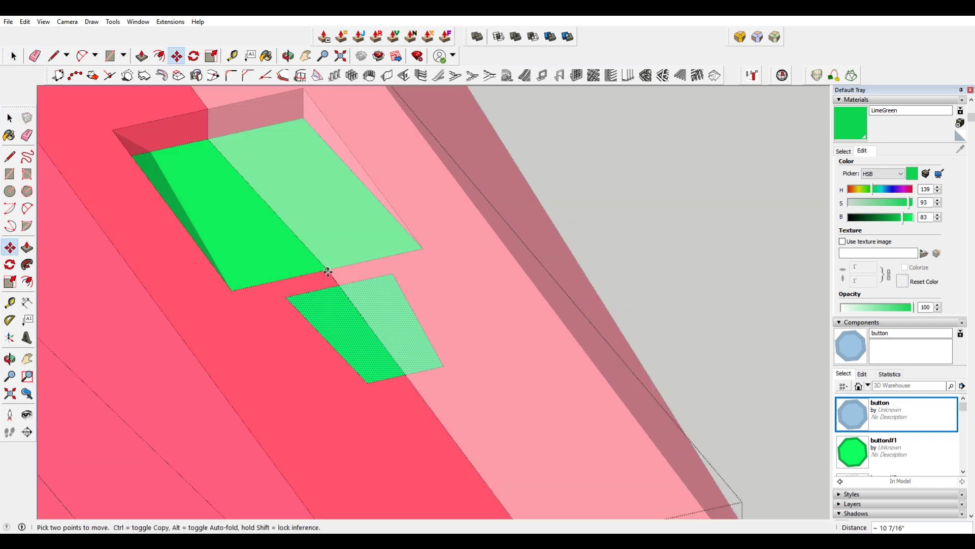
scroll(457, 440, down, 3)
scroll(375, 410, up, 3)
scroll(332, 303, up, 2)
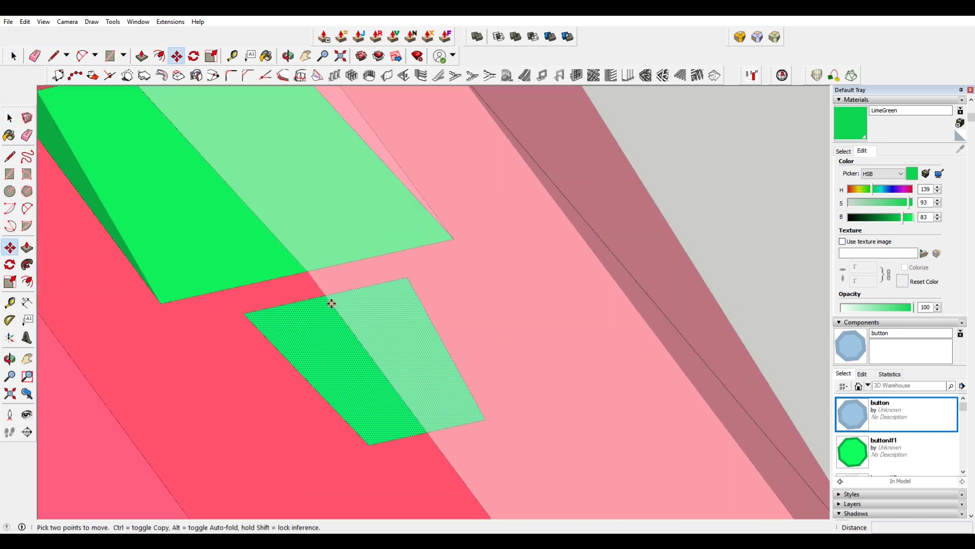
click(317, 329)
scroll(318, 329, down, 3)
Step: Copy another green panel further down the nose toward the nose cone
key(q)
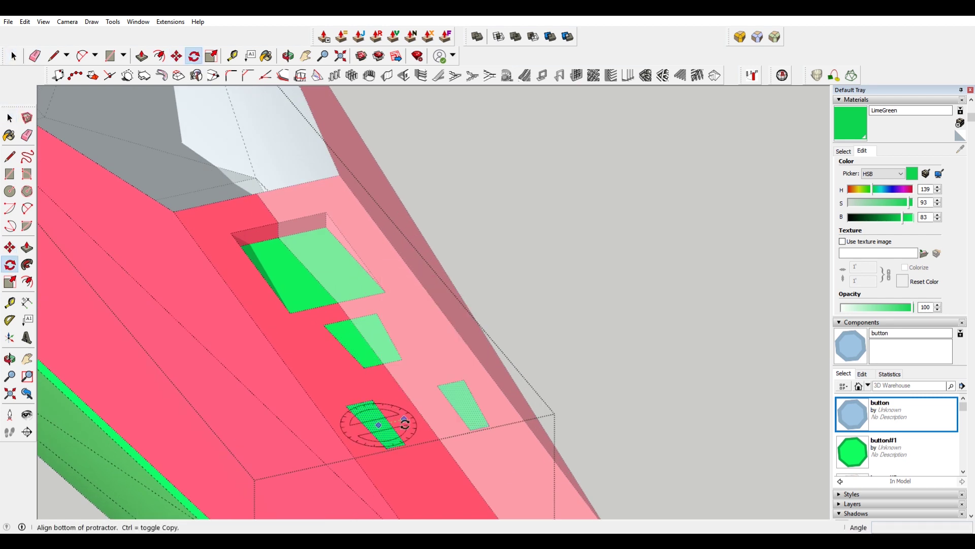
key(space)
scroll(386, 305, up, 2)
right_click(386, 274)
click(372, 415)
scroll(505, 388, up, 3)
scroll(489, 478, down, 3)
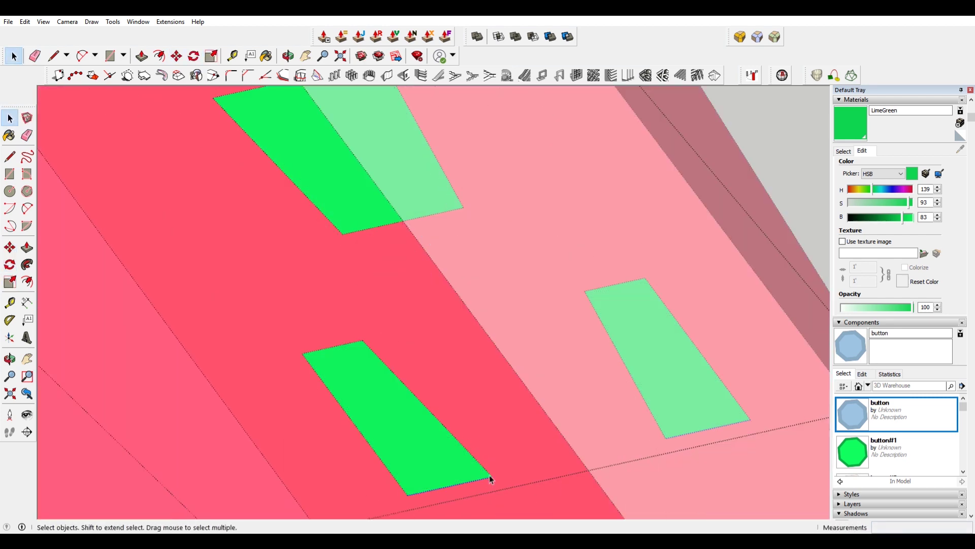
scroll(372, 363, up, 1)
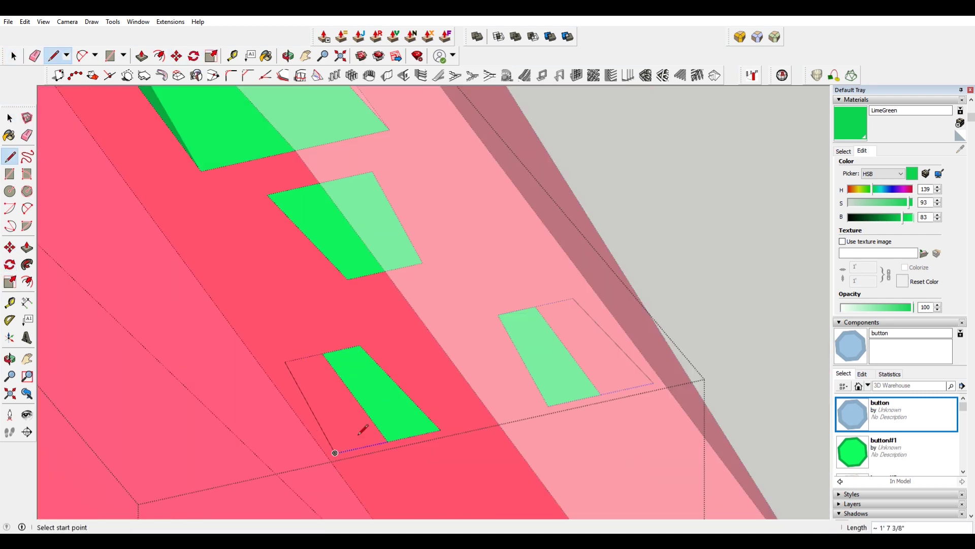
click(426, 328)
scroll(426, 328, down, 3)
key(space)
scroll(315, 257, up, 2)
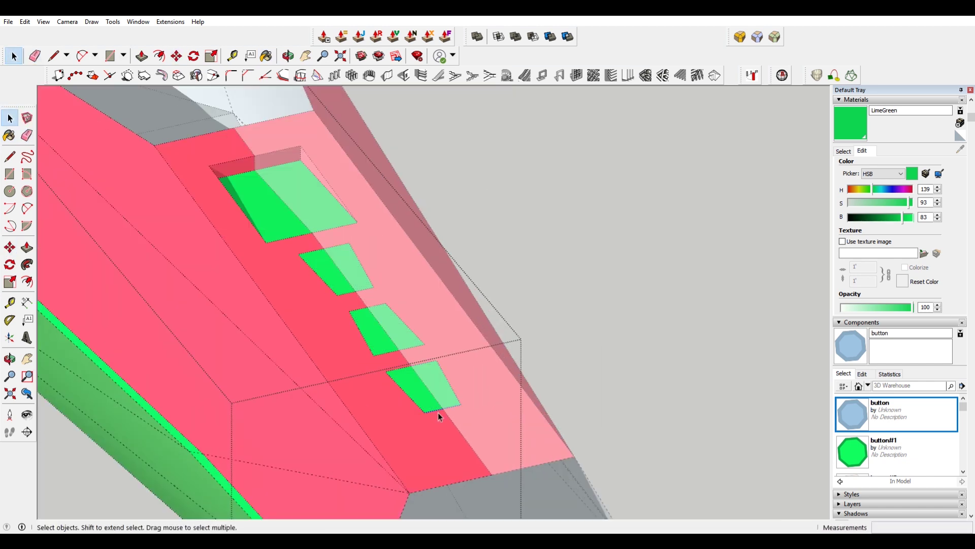
Step: Draw a line from the green panel's corner to refine the row
key(l)
scroll(440, 417, down, 2)
scroll(401, 377, up, 3)
click(170, 345)
scroll(326, 402, up, 3)
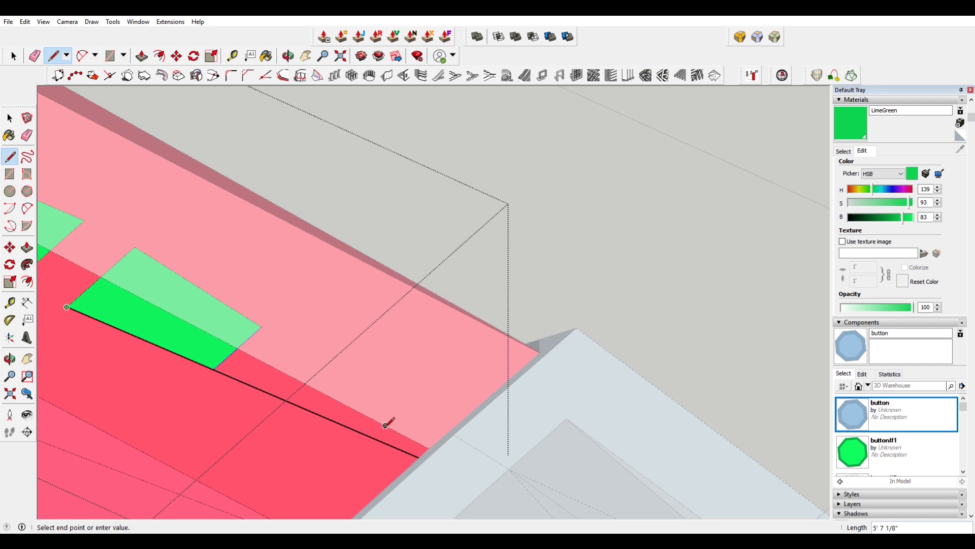
scroll(386, 428, down, 2)
key(space)
scroll(235, 346, down, 2)
scroll(649, 265, down, 8)
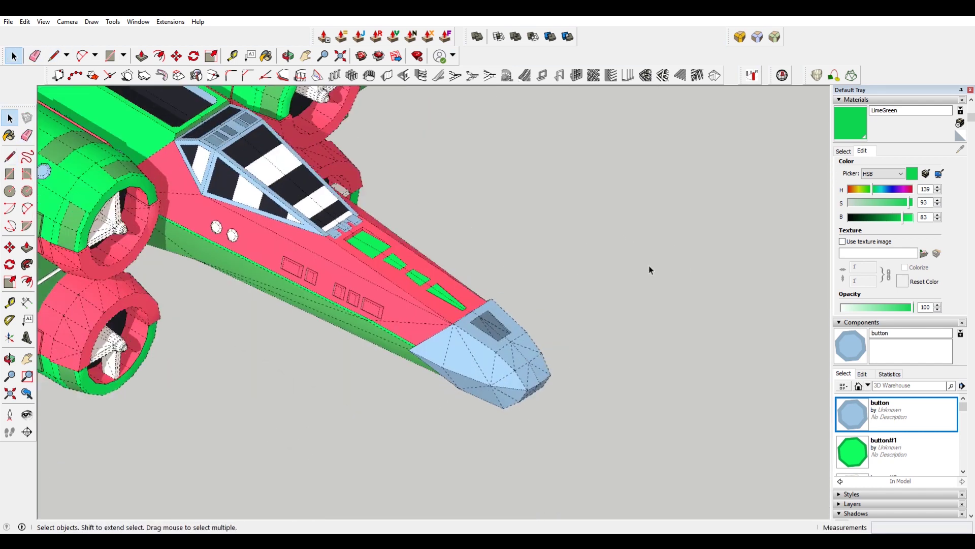
Step: Copy the slicing plane further along the green lower fuselage
scroll(529, 232, up, 1)
middle_drag(461, 273, 598, 354)
key(r)
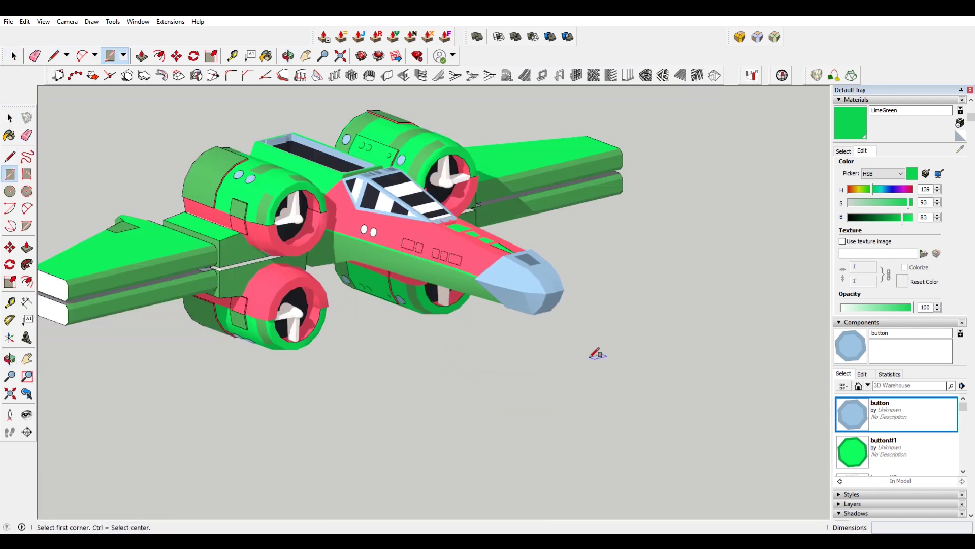
mouse_move(649, 258)
middle_down()
mouse_move(498, 247)
mouse_move(585, 304)
middle_up()
scroll(584, 305, up, 3)
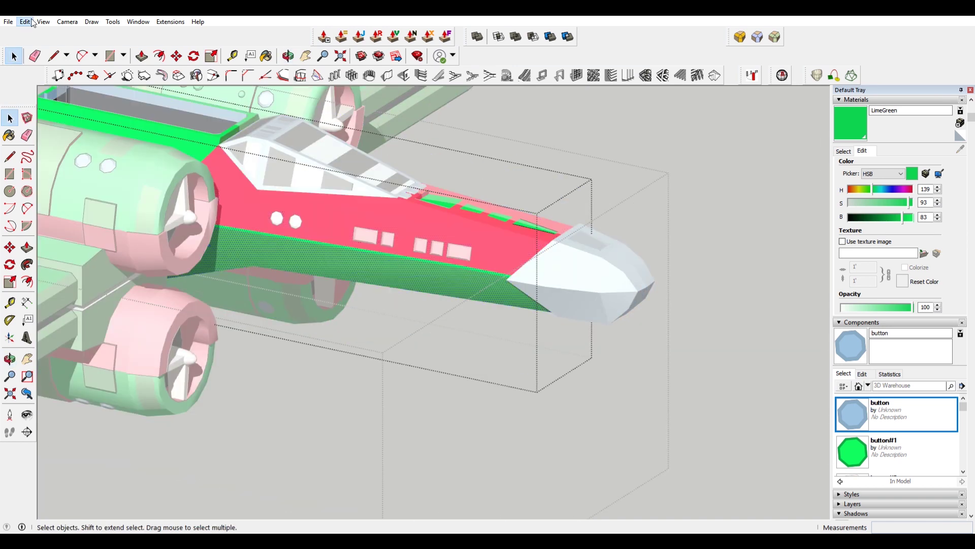
scroll(609, 336, up, 3)
scroll(609, 336, down, 3)
mouse_move(608, 336)
middle_down()
mouse_move(388, 394)
mouse_move(398, 331)
mouse_move(331, 408)
mouse_move(423, 200)
middle_up()
key(space)
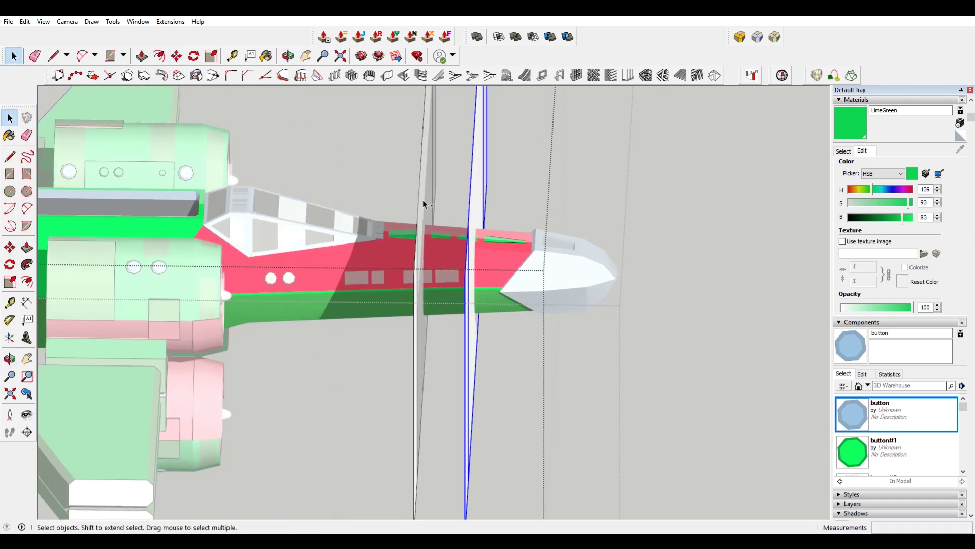
shift+click(432, 233)
key(m)
scroll(431, 233, up, 3)
click(257, 286)
Step: Intersect the slicing planes with the fuselage to split it into panels
middle_drag(257, 286, 447, 270)
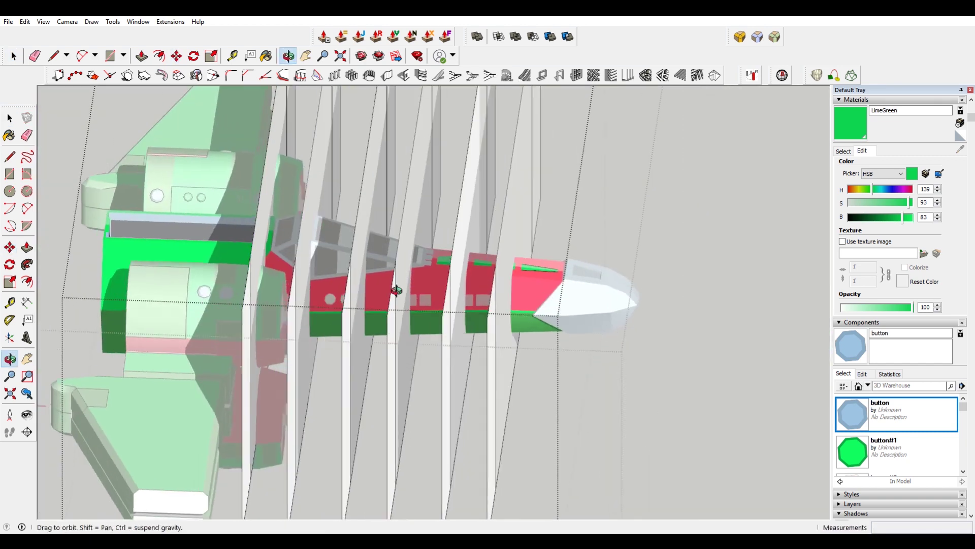
middle_drag(450, 338, 386, 189)
right_click(386, 189)
click(513, 325)
middle_drag(513, 326, 472, 370)
Step: Create a new darker green material 'MediumLimeGreen' with brightness 76
click(961, 122)
text(MediumLimeGreen)
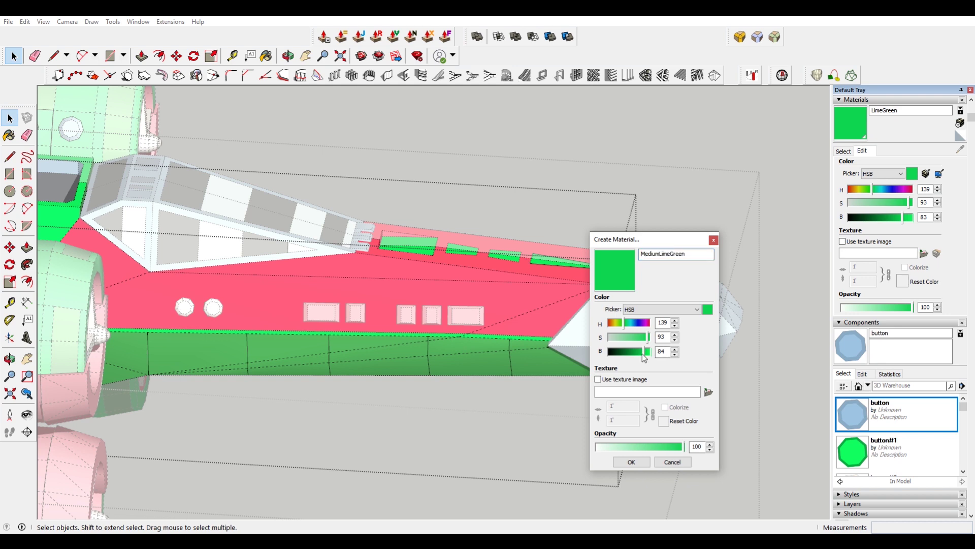
drag(644, 358, 641, 358)
click(632, 462)
Step: Paint alternating lower fuselage panels with MediumLimeGreen
click(495, 344)
mouse_move(495, 345)
middle_down()
mouse_move(497, 330)
mouse_move(256, 309)
middle_up()
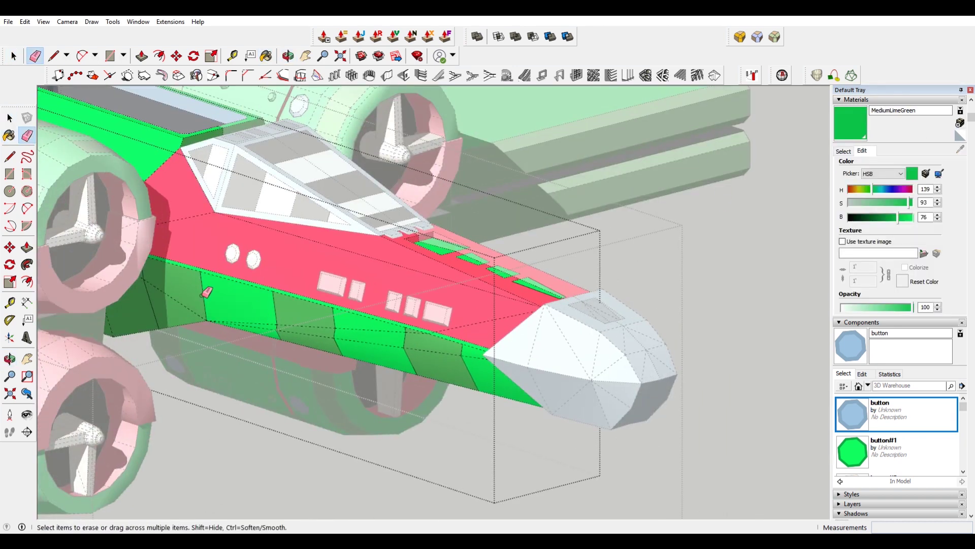
scroll(217, 283, up, 3)
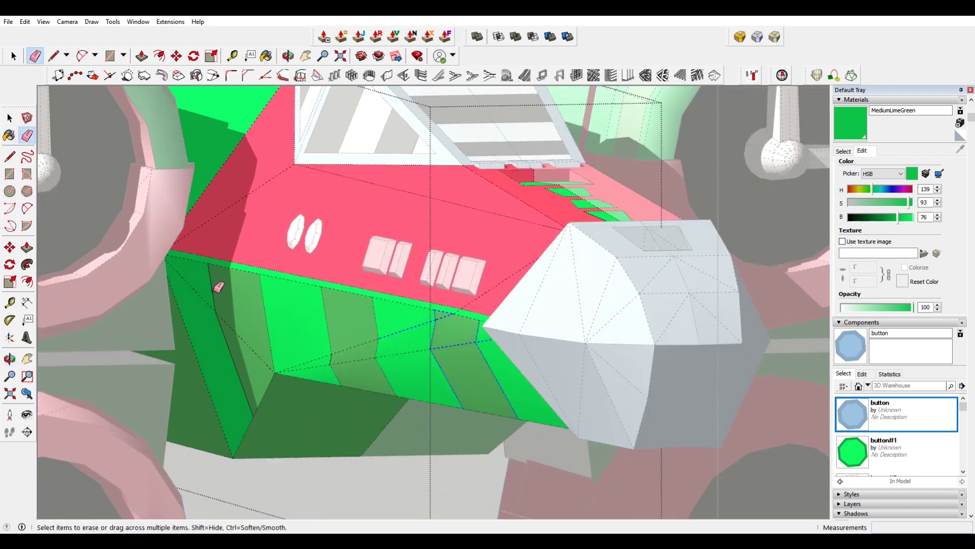
scroll(641, 215, down, 4)
mouse_move(642, 216)
middle_down()
mouse_move(359, 283)
mouse_move(446, 428)
mouse_move(446, 470)
mouse_move(483, 387)
mouse_move(360, 311)
mouse_move(402, 273)
middle_up()
Step: Lower the MediumLimeGreen saturation to 66
key(space)
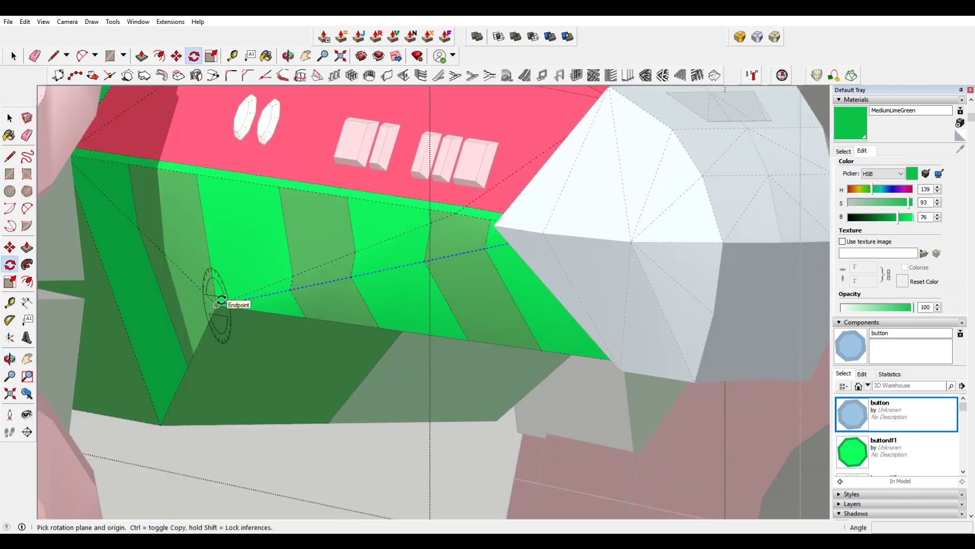
key(space)
scroll(654, 321, down, 10)
middle_drag(654, 321, 641, 440)
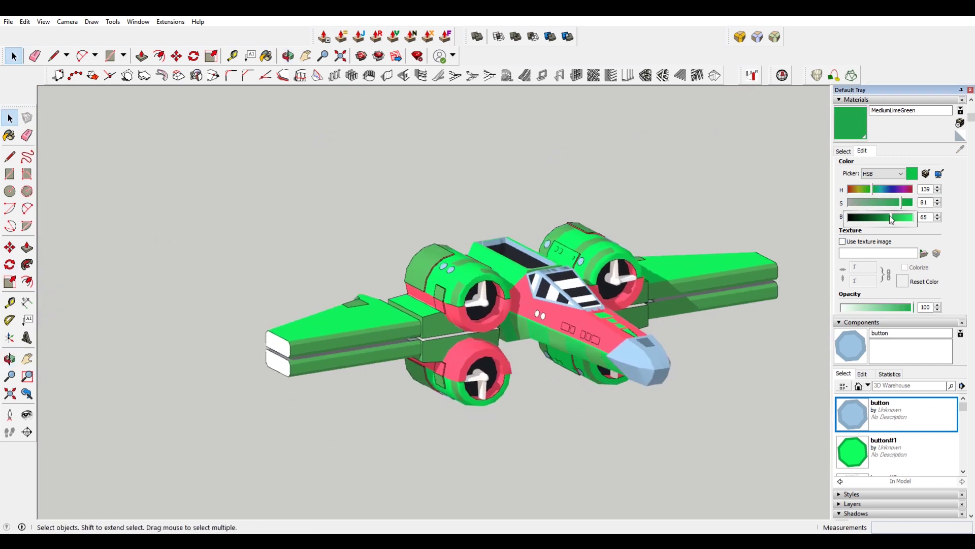
click(893, 203)
Step: Open the blue nose component for editing and inspect it from several angles
middle_drag(584, 305, 610, 333)
scroll(610, 333, up, 5)
key(e)
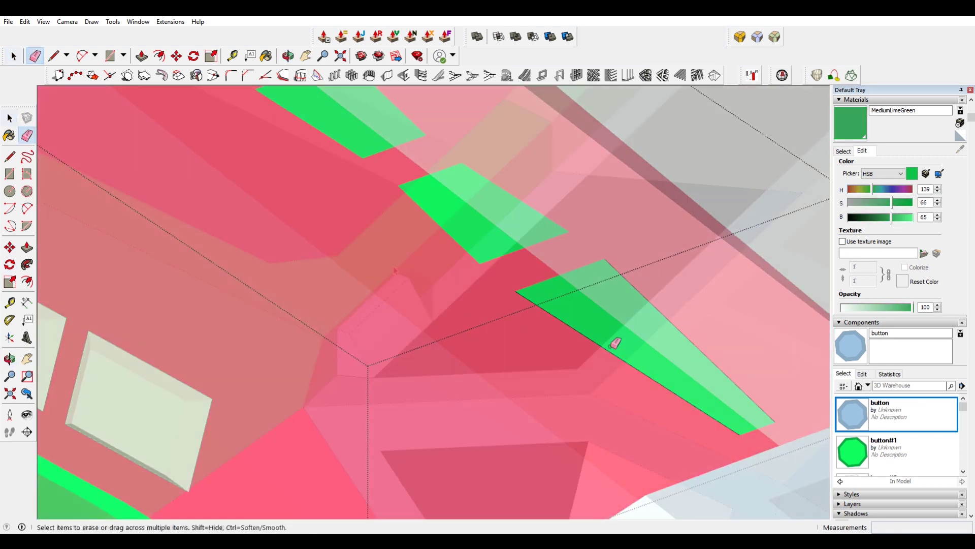
key(space)
scroll(407, 285, down, 5)
click(368, 296)
double_click(368, 295)
scroll(368, 295, up, 5)
mouse_move(321, 390)
middle_down()
mouse_move(542, 437)
mouse_move(322, 367)
middle_up()
mouse_move(594, 398)
middle_down()
mouse_move(478, 342)
mouse_move(394, 337)
mouse_move(457, 385)
mouse_move(456, 414)
mouse_move(605, 274)
middle_up()
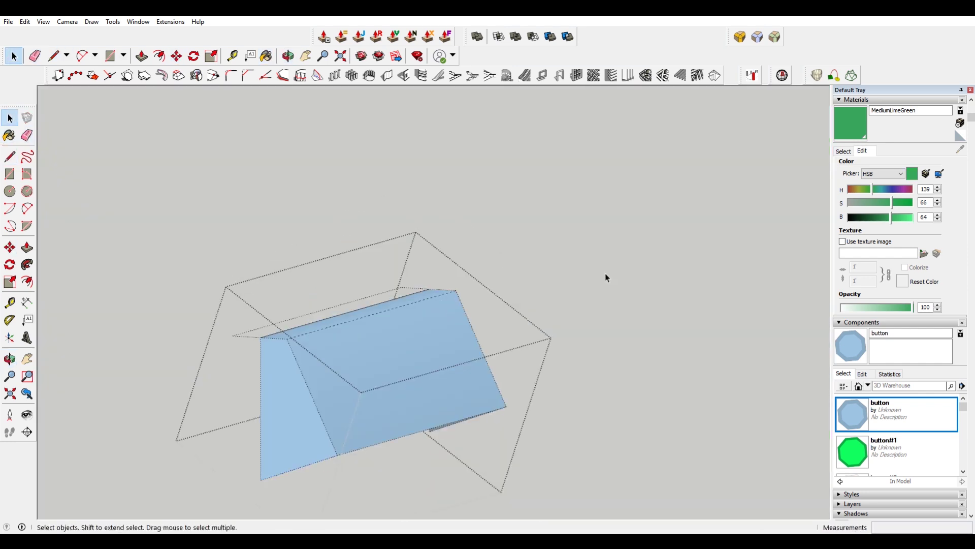
Step: Move the blue part's end face so the component becomes a wedge
key(Escape)
scroll(335, 319, up, 3)
key(m)
double_click(658, 247)
middle_drag(548, 262, 615, 453)
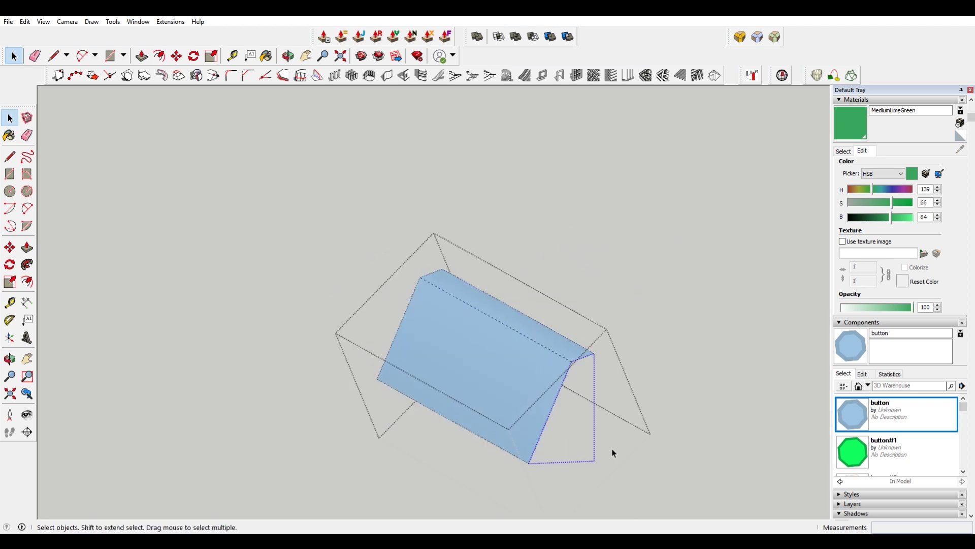
click(568, 325)
key(space)
scroll(412, 262, down, 3)
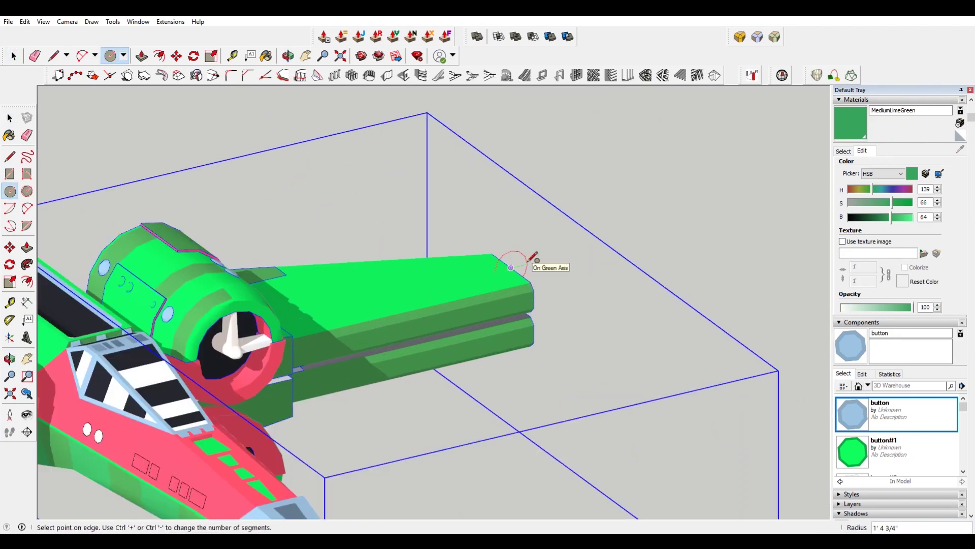
Step: Orbit and zoom around the wingtip circle and cannon cylinder
key(m)
scroll(470, 284, up, 2)
scroll(471, 239, up, 2)
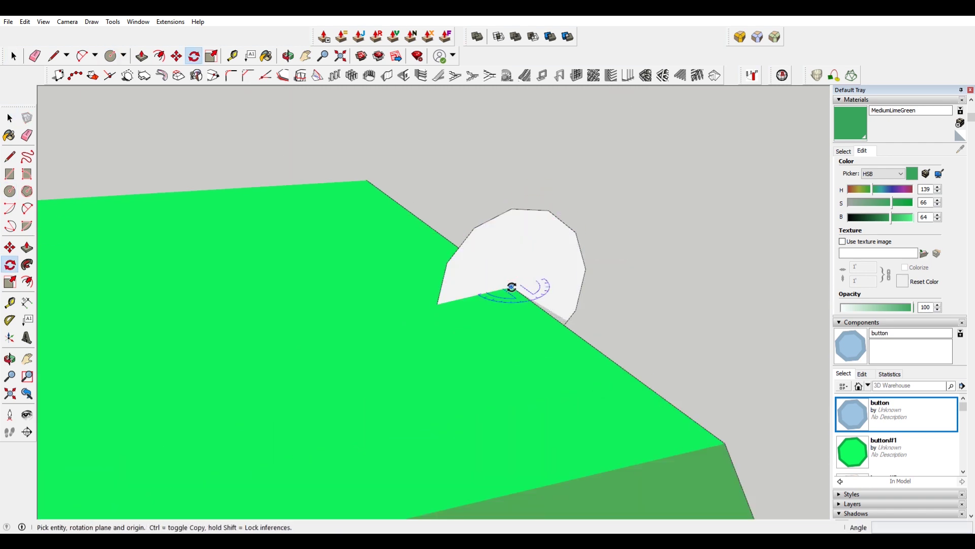
middle_drag(516, 207, 457, 250)
key(m)
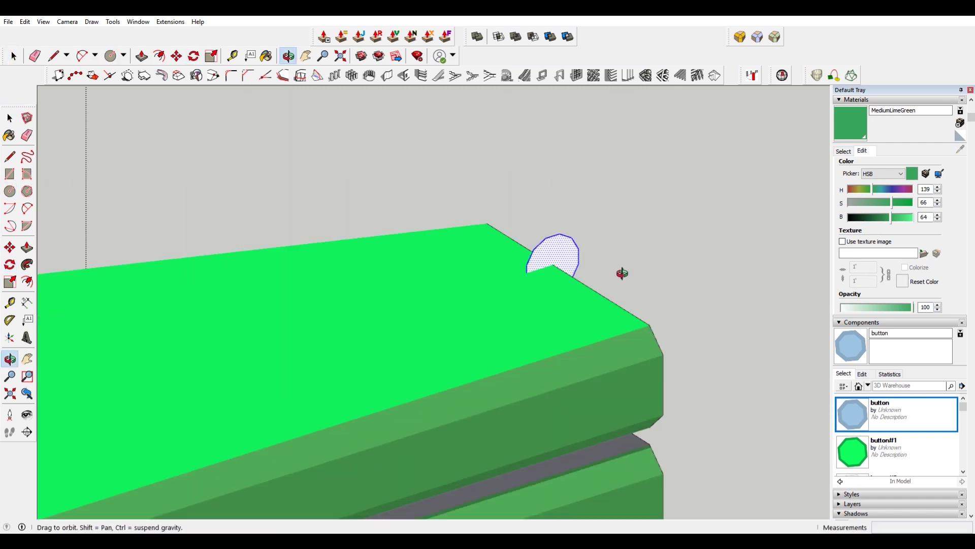
middle_drag(551, 250, 556, 247)
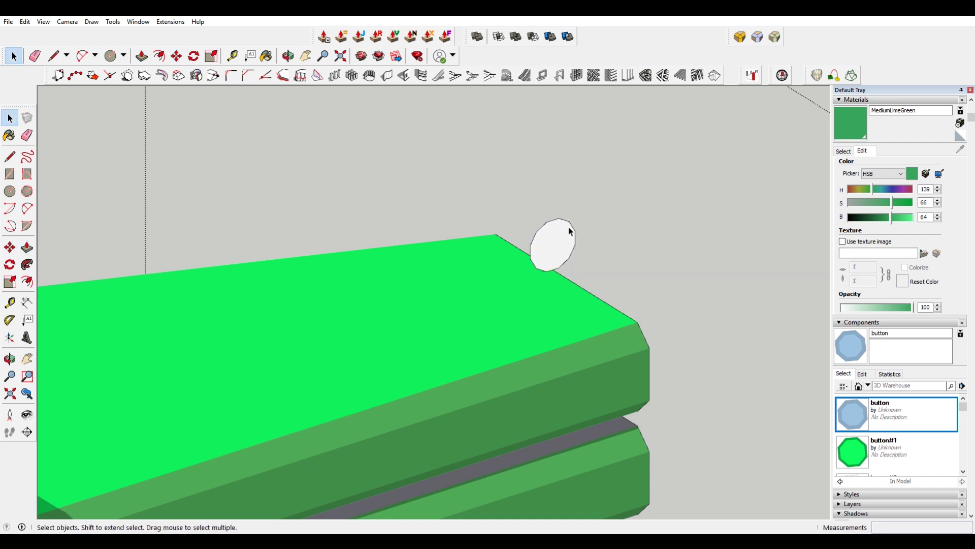
mouse_move(630, 257)
middle_down()
mouse_move(740, 168)
mouse_move(511, 207)
middle_up()
key(space)
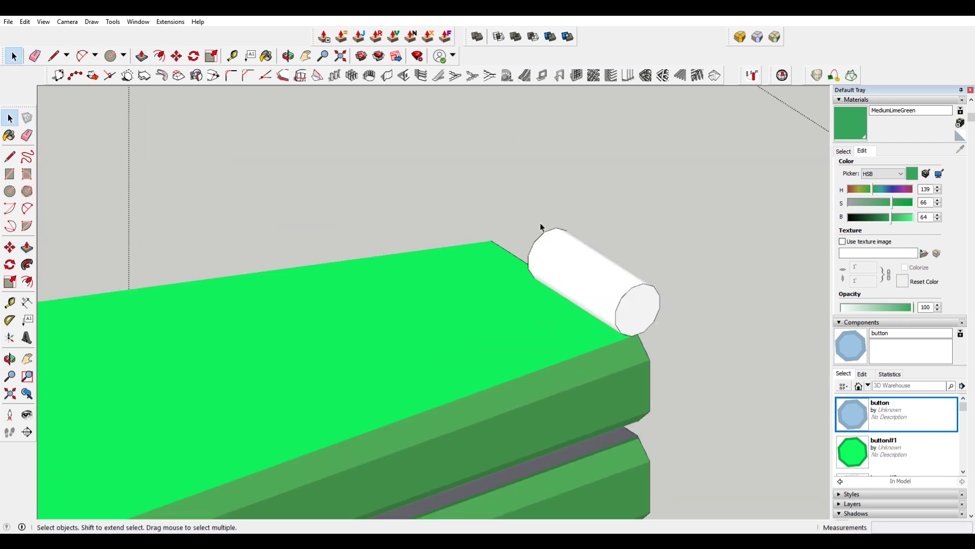
key(m)
scroll(525, 275, up, 2)
scroll(525, 275, down, 4)
Step: Sample the Metal material from the model for the cannon tip
key(s)
scroll(604, 273, up, 2)
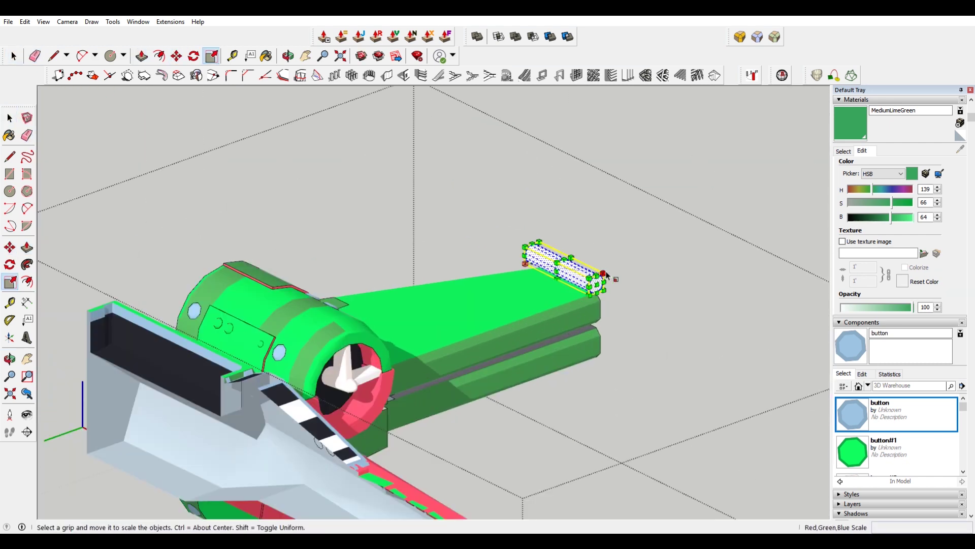
key(m)
scroll(594, 282, up, 2)
scroll(571, 261, up, 2)
scroll(579, 283, up, 1)
scroll(609, 279, down, 3)
scroll(594, 199, down, 1)
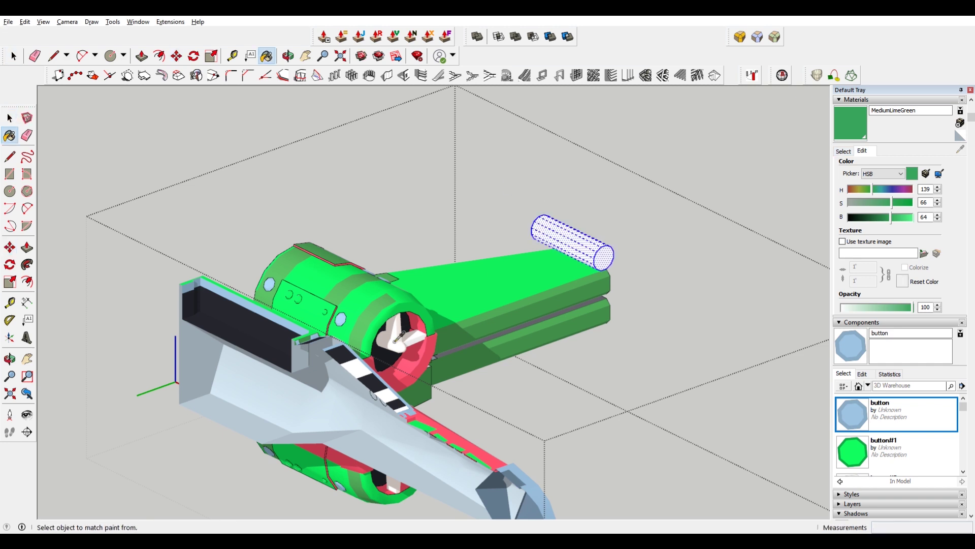
alt+click(599, 259)
key(space)
scroll(597, 264, up, 2)
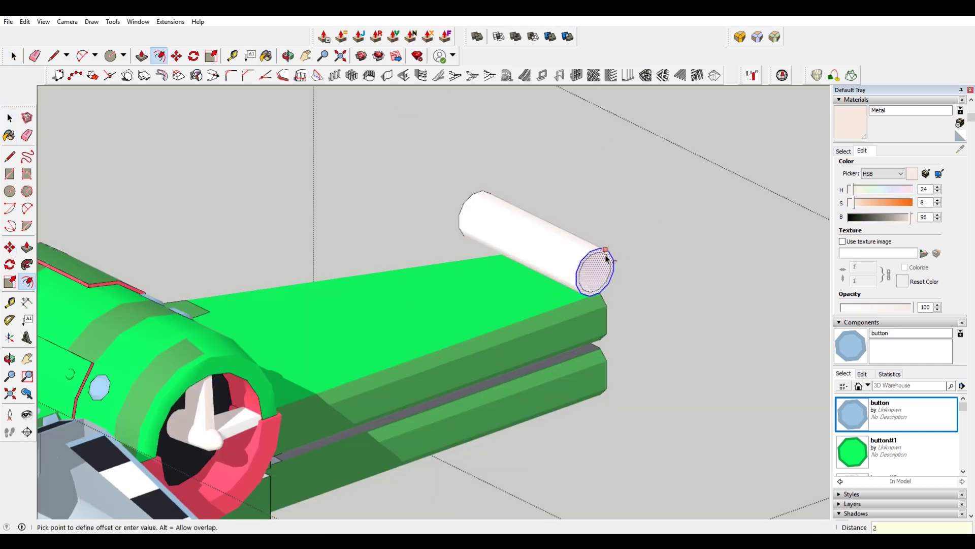
mouse_move(597, 262)
middle_down()
mouse_move(538, 239)
mouse_move(555, 286)
mouse_move(530, 348)
middle_up()
scroll(529, 228, up, 3)
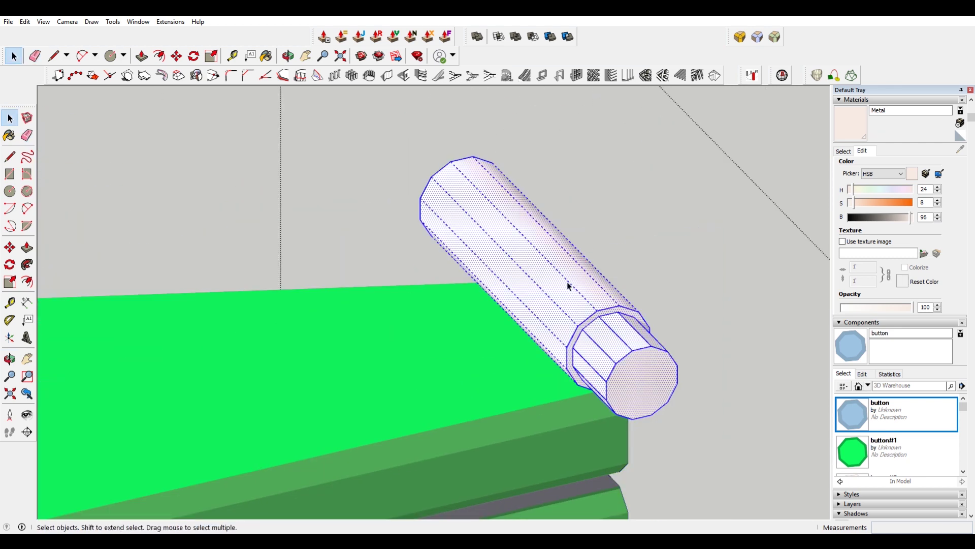
Step: Open the cannon cylinder group and paint its end with BlueMetal
double_click(569, 286)
key(e)
middle_drag(630, 403, 567, 370)
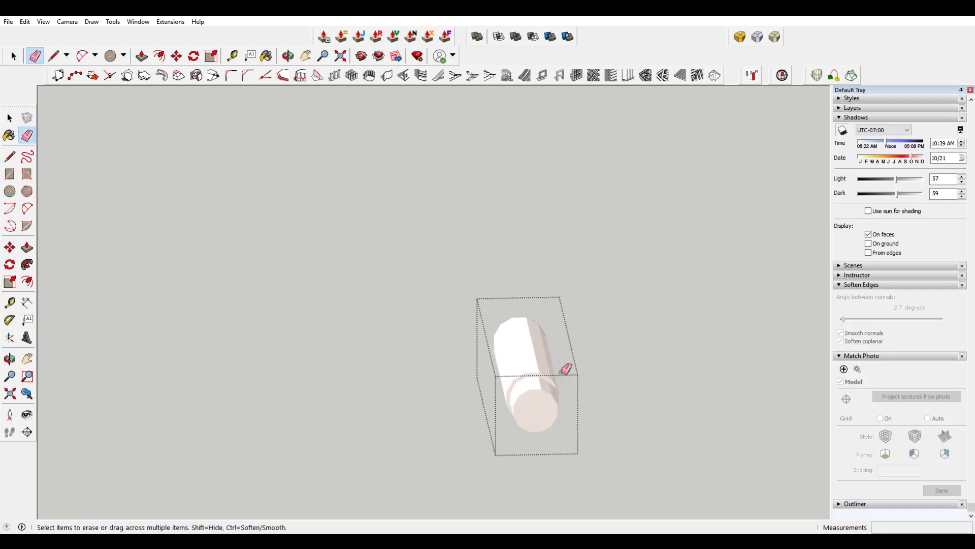
key(b)
mouse_move(635, 348)
middle_down()
mouse_move(407, 388)
mouse_move(326, 417)
mouse_move(564, 370)
middle_up()
scroll(475, 309, up, 3)
scroll(446, 396, up, 3)
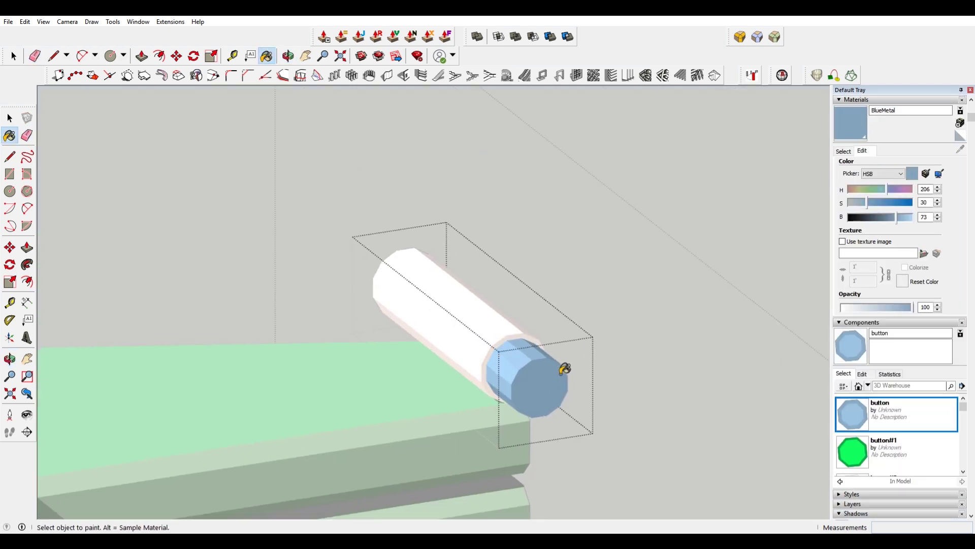
Step: Offset the cylinder's end face into a ring and push the inner face outward
key(space)
scroll(375, 392, down, 3)
scroll(456, 318, up, 5)
key(f)
click(456, 318)
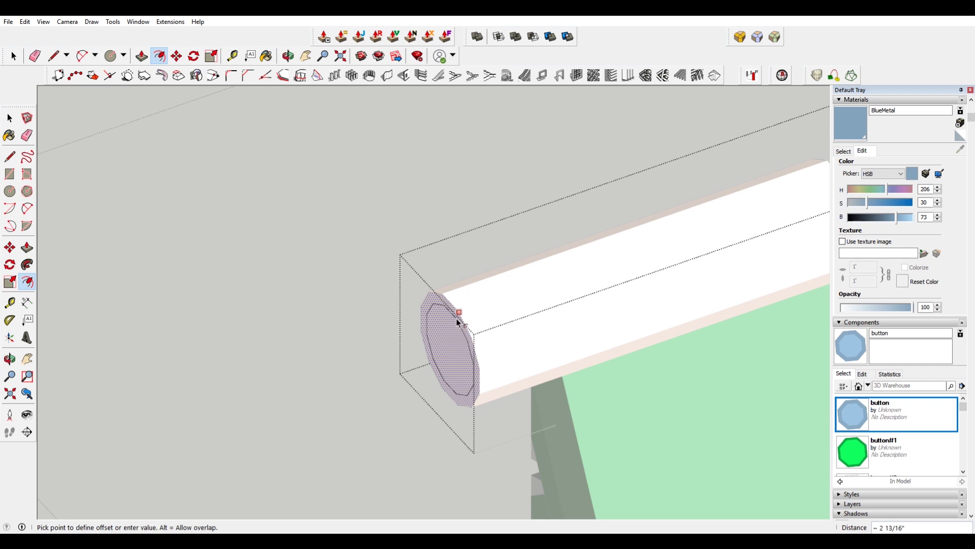
key(p)
click(456, 318)
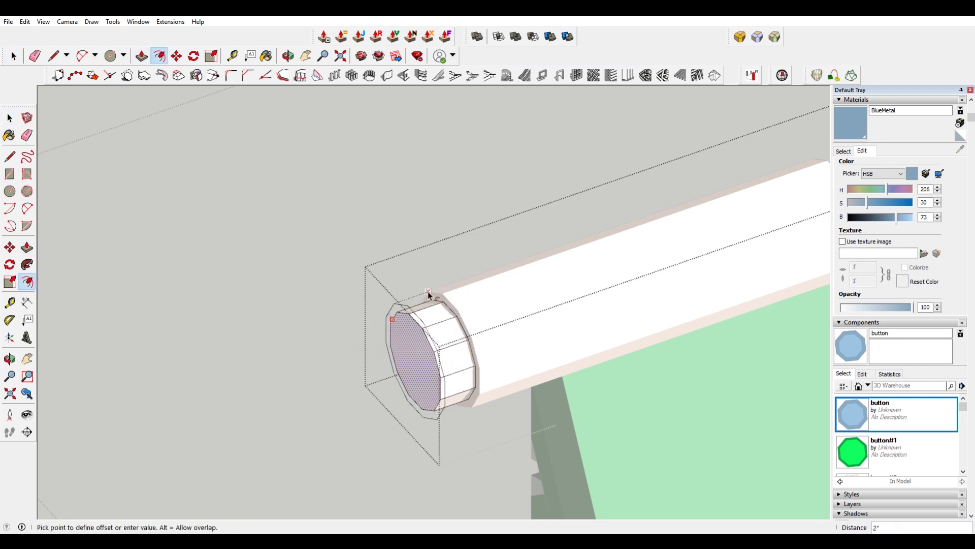
drag(406, 346, 369, 315)
scroll(370, 315, up, 2)
key(space)
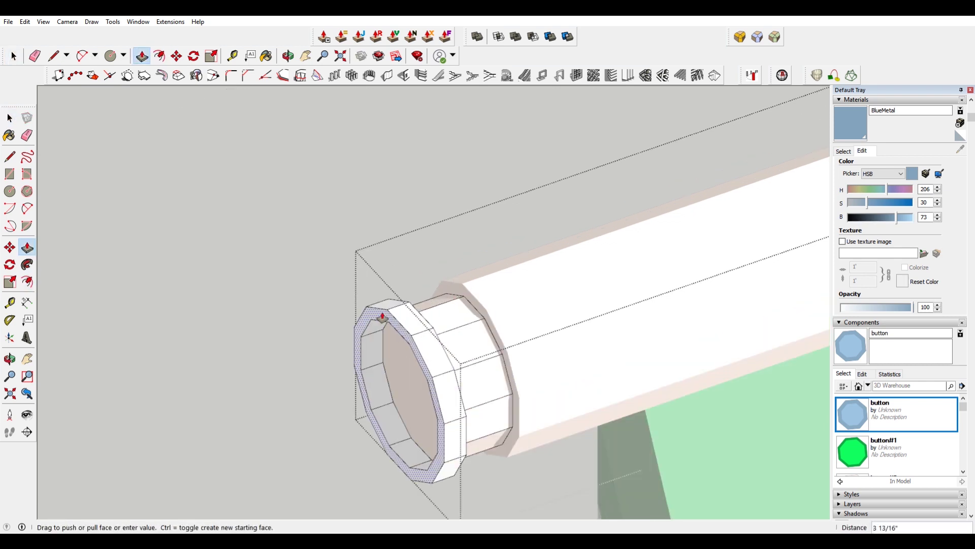
Step: Erase the stray edge on the cannon end and check the recessed tip
drag(378, 452, 388, 472)
key(space)
mouse_move(361, 366)
middle_down()
mouse_move(568, 342)
mouse_move(431, 363)
mouse_move(489, 432)
mouse_move(587, 405)
mouse_move(397, 308)
middle_up()
scroll(406, 386, down, 3)
scroll(337, 388, down, 2)
key(e)
scroll(523, 374, up, 3)
scroll(487, 417, up, 5)
scroll(486, 417, down, 5)
mouse_move(729, 261)
middle_down()
mouse_move(261, 388)
mouse_move(305, 370)
middle_up()
scroll(317, 403, up, 3)
mouse_move(318, 402)
middle_down()
mouse_move(397, 481)
mouse_move(336, 352)
mouse_move(445, 333)
middle_up()
scroll(445, 333, down, 5)
Step: Select the cylinder's geometry and then just its metal end piece
key(space)
triple_click(431, 410)
click(430, 410)
middle_drag(443, 486, 356, 305)
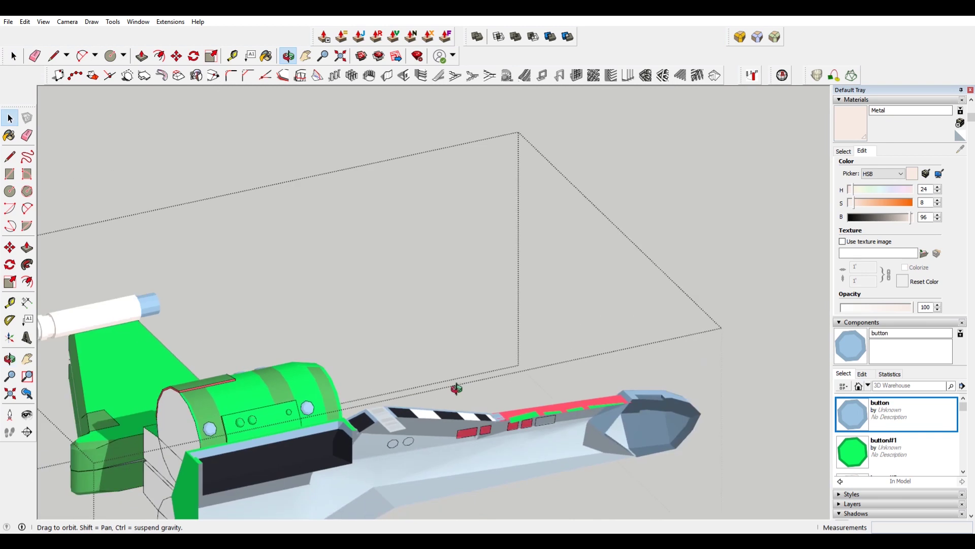
Step: Offset the cannon's end face and push/pull it out into a wider nut collar
scroll(396, 294, up, 3)
key(m)
scroll(366, 337, down, 2)
mouse_move(386, 247)
middle_down()
mouse_move(366, 337)
mouse_move(598, 383)
middle_up()
key(space)
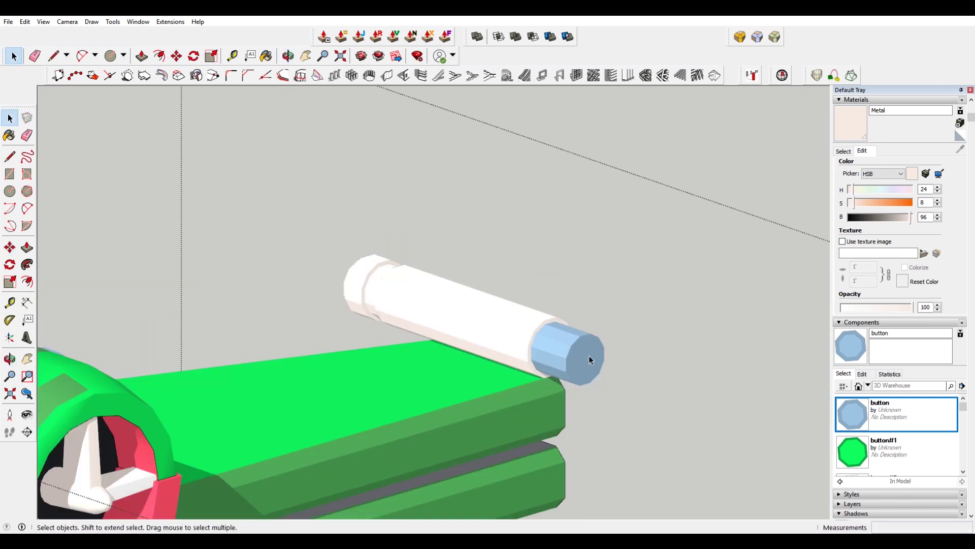
click(596, 327)
key(f)
key(Return)
key(space)
scroll(602, 327, down, 2)
key(p)
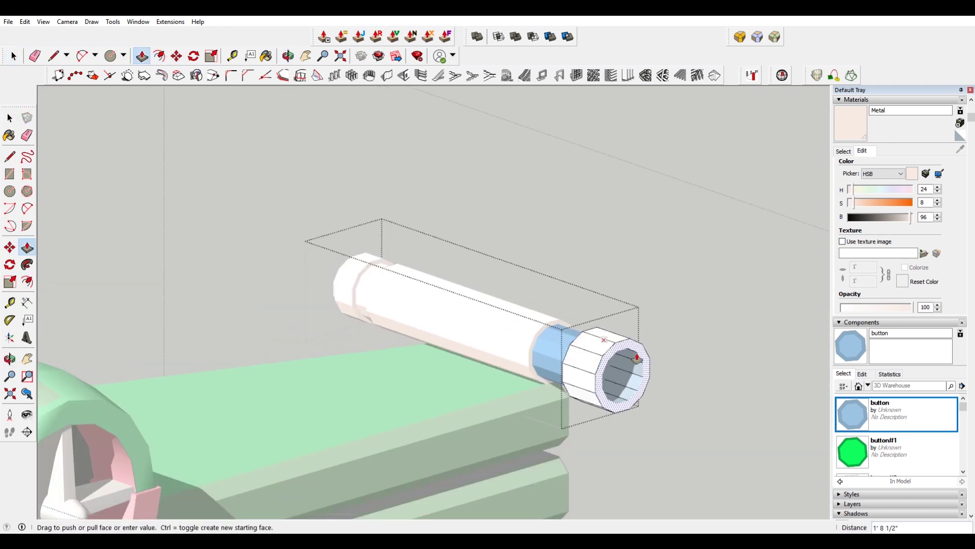
key(space)
scroll(585, 367, up, 5)
mouse_move(584, 367)
middle_down()
mouse_move(741, 388)
mouse_move(584, 497)
middle_up()
Step: Erase the stray edges around the nut's hollow end
key(e)
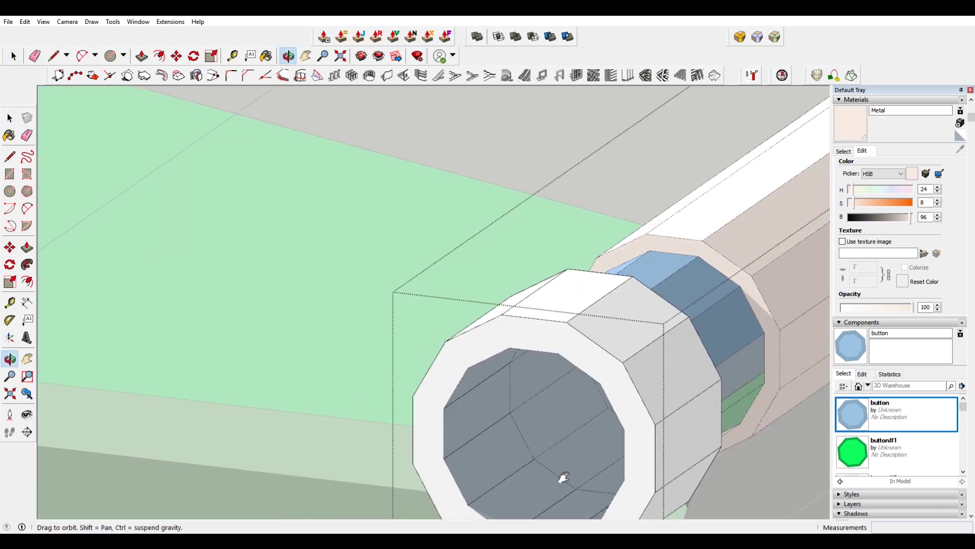
scroll(497, 394, up, 1)
scroll(574, 385, up, 5)
scroll(574, 385, down, 5)
key(space)
mouse_move(679, 322)
middle_down()
mouse_move(640, 331)
mouse_move(657, 275)
middle_up()
right_click(660, 275)
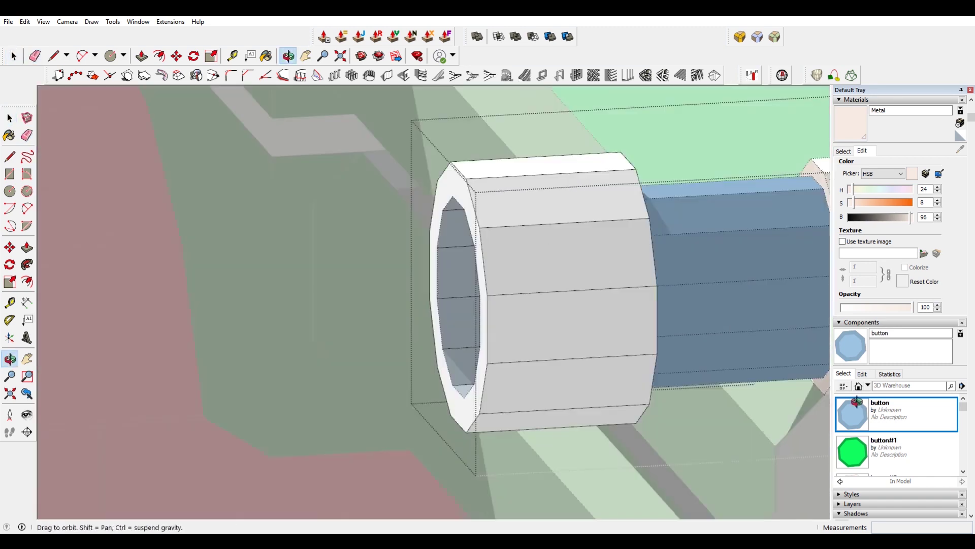
middle_drag(635, 339, 594, 300)
key(e)
mouse_move(640, 222)
middle_down()
mouse_move(532, 259)
mouse_move(464, 220)
mouse_move(543, 202)
middle_up()
key(b)
mouse_move(576, 312)
middle_down()
mouse_move(523, 268)
mouse_move(555, 275)
middle_up()
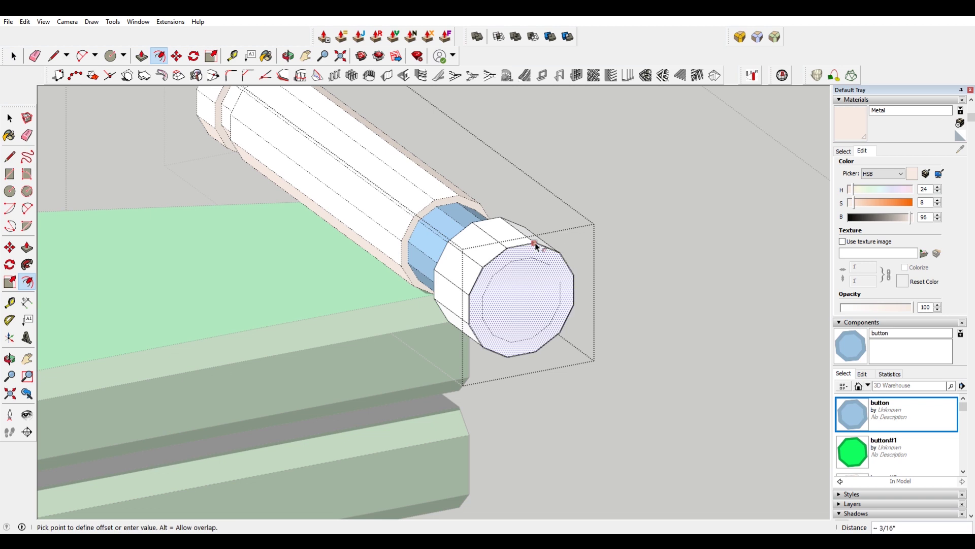
scroll(541, 259, up, 2)
key(e)
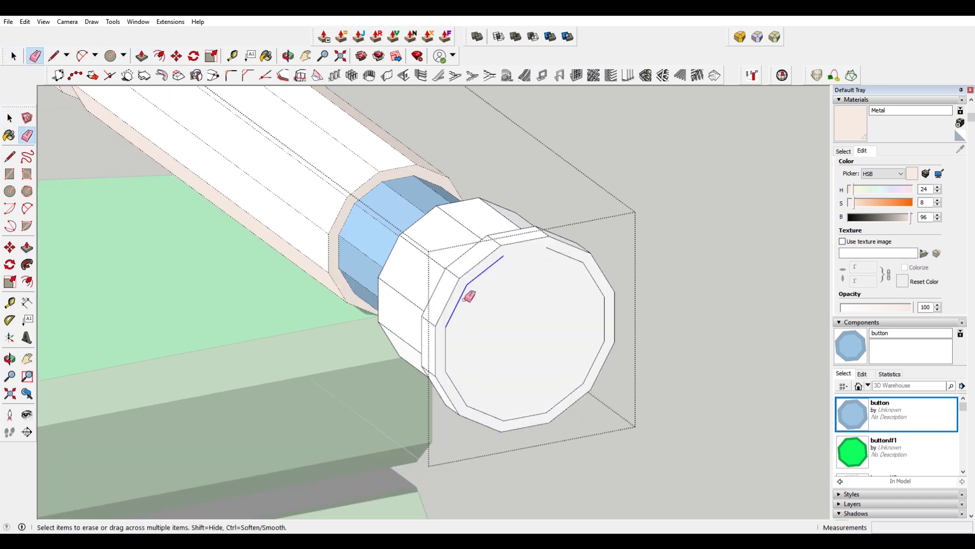
mouse_move(584, 259)
middle_down()
mouse_move(714, 322)
mouse_move(472, 306)
middle_up()
Step: Paint the nut's end cap with Metal and adjust the shading light strength
key(b)
click(481, 275)
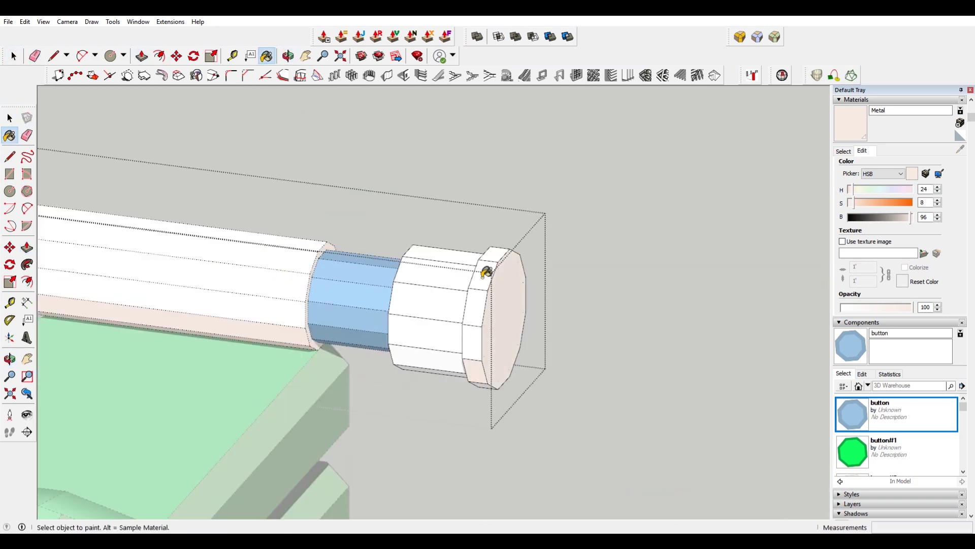
key(space)
scroll(488, 293, up, 3)
scroll(488, 293, down, 4)
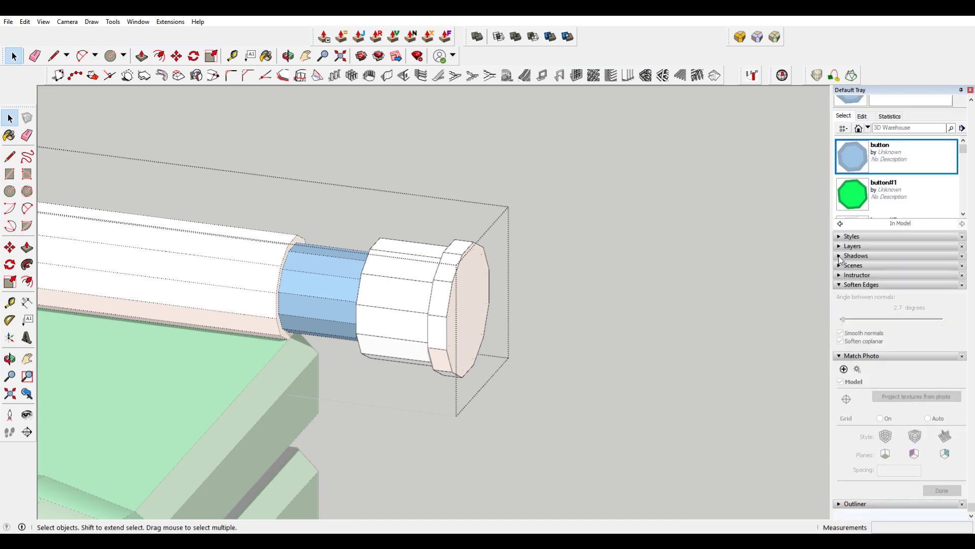
scroll(395, 345, up, 4)
mouse_move(902, 393)
mouse_down()
mouse_move(922, 394)
mouse_move(902, 398)
mouse_up()
scroll(809, 375, down, 3)
key(b)
mouse_move(810, 374)
middle_down()
mouse_move(644, 322)
mouse_move(447, 235)
mouse_move(411, 166)
mouse_move(529, 261)
middle_up()
Step: Offset the nut's end face and draw a triangle on it painted Black
scroll(365, 325, up, 3)
key(space)
click(365, 325)
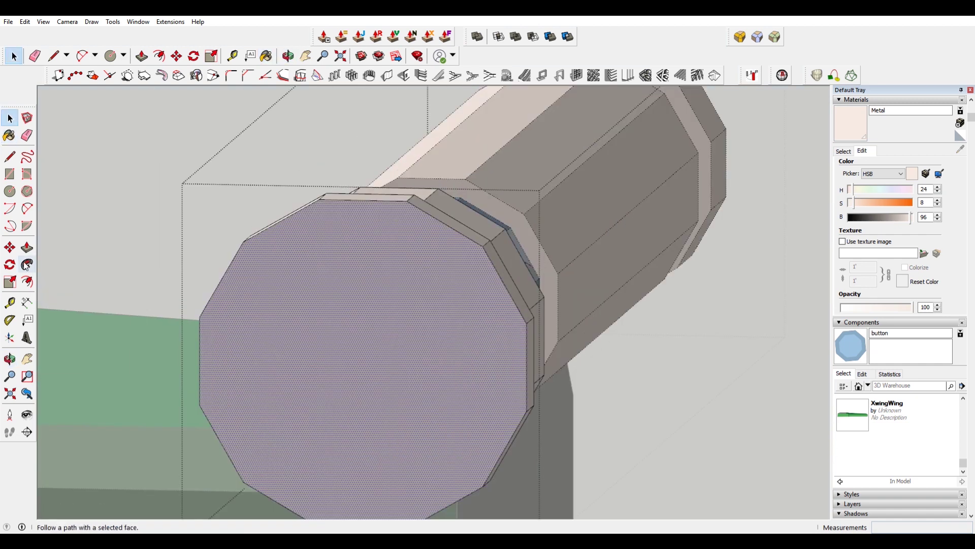
click(432, 222)
key(l)
mouse_move(432, 222)
middle_down()
mouse_move(359, 355)
mouse_move(700, 271)
mouse_move(662, 241)
middle_up()
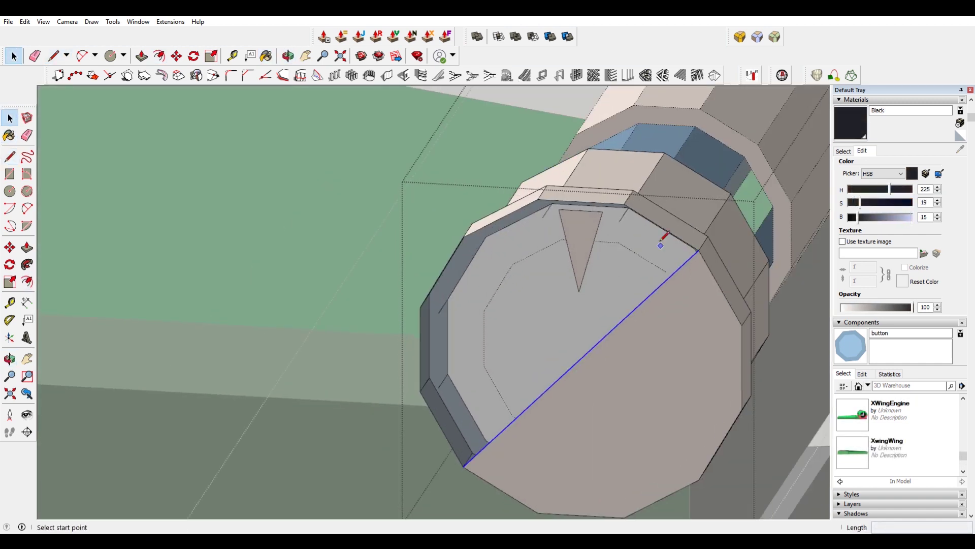
key(b)
click(612, 260)
key(ctrl+z)
scroll(645, 327, down, 5)
scroll(573, 316, up, 5)
click(573, 316)
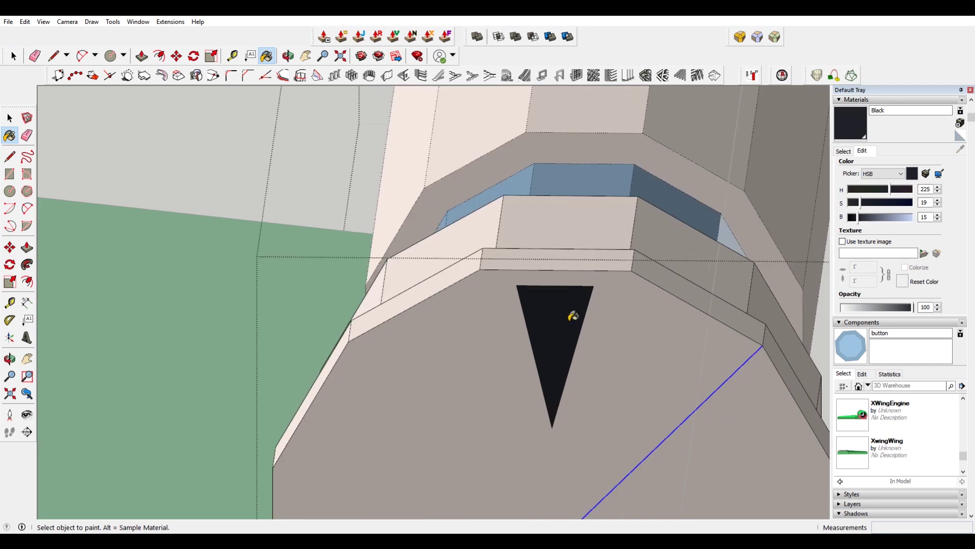
scroll(547, 306, up, 3)
Step: Rotate-copy the black triangle at 30° eleven times into a twelve-vent ring, then inset a central circle
key(l)
scroll(622, 299, down, 5)
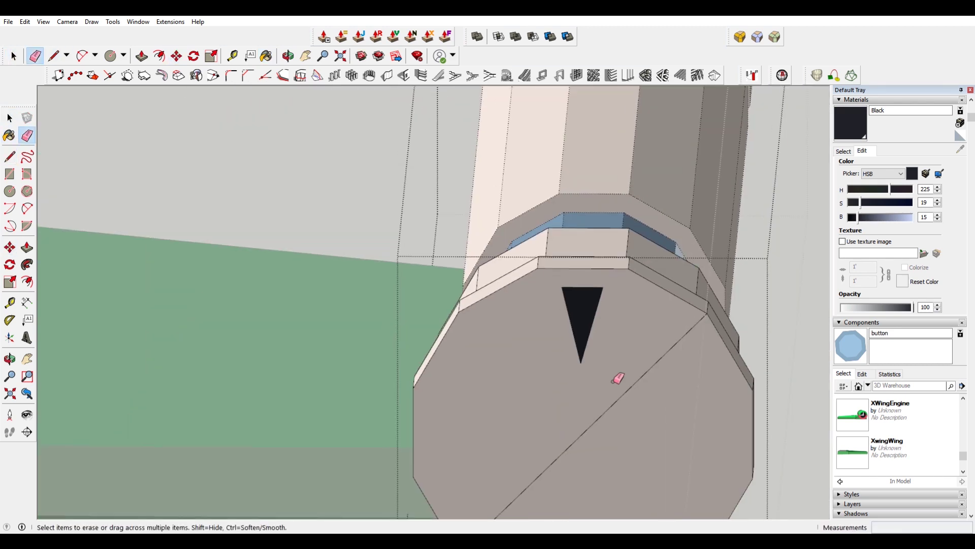
text(30)
key(Return)
text(*11)
key(Return)
scroll(591, 338, down, 3)
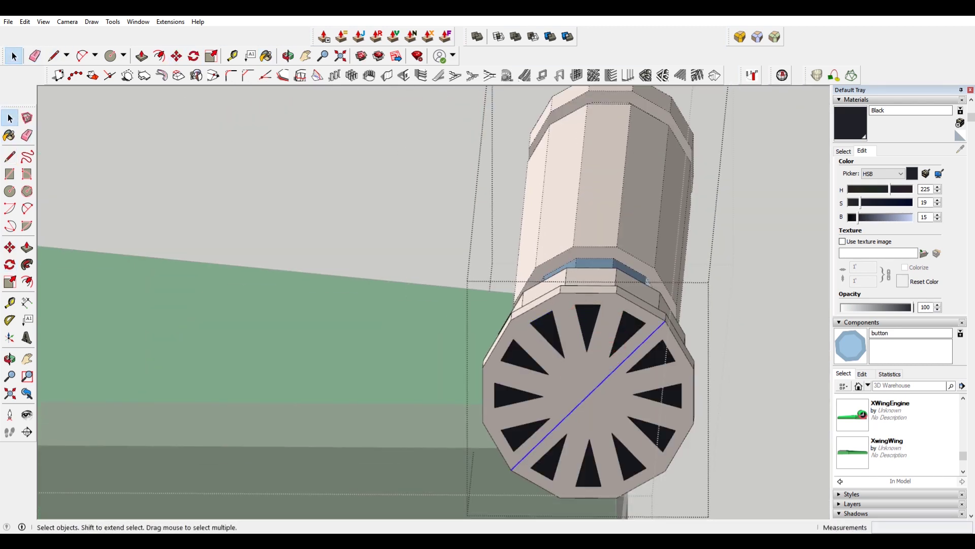
middle_drag(589, 386, 579, 402)
key(ctrl+z)
key(ctrl+y)
middle_drag(584, 363, 441, 318)
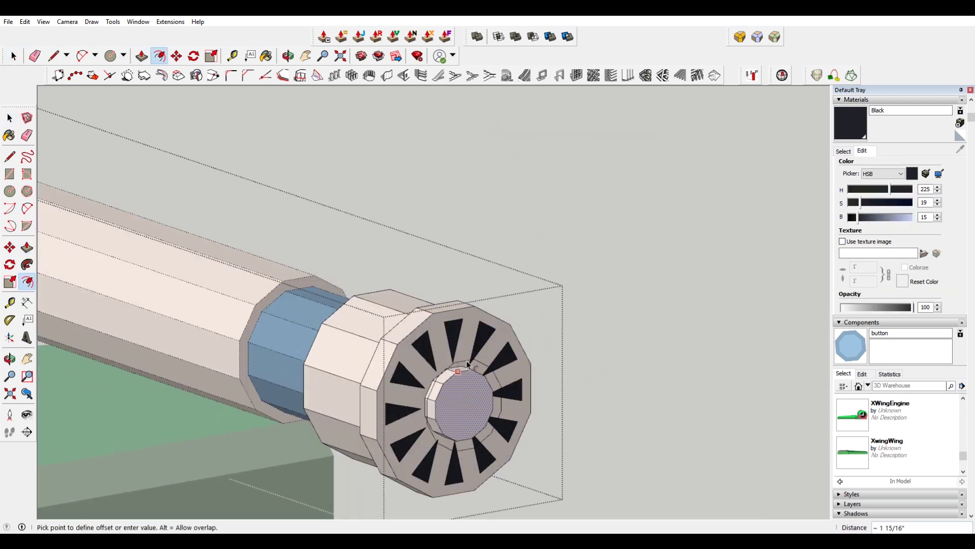
mouse_move(479, 375)
middle_down()
mouse_move(512, 381)
mouse_move(478, 406)
mouse_move(523, 428)
mouse_move(439, 412)
middle_up()
click(478, 406)
Step: Move the ring segment along the cannon shaft and exit the cannon group
key(m)
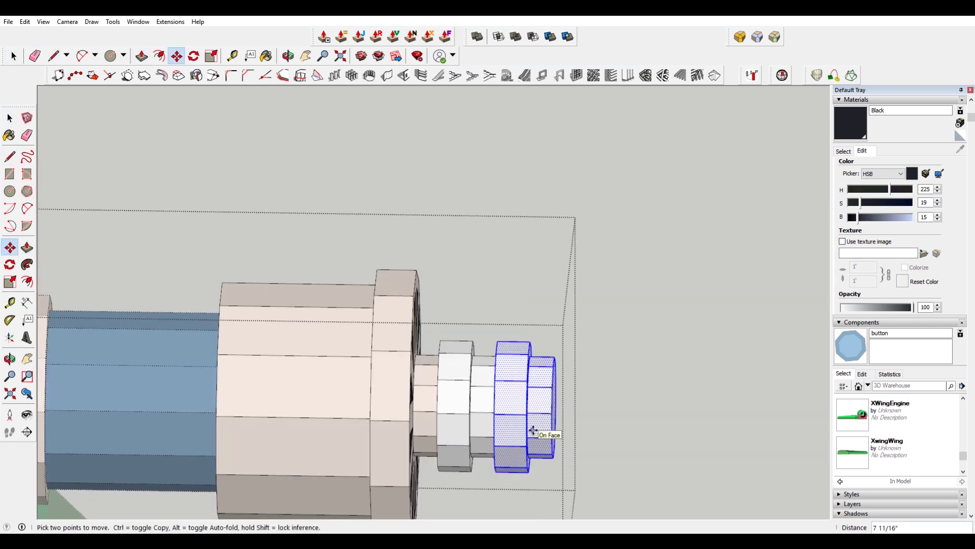
mouse_move(642, 439)
middle_down()
mouse_move(616, 435)
mouse_move(693, 309)
mouse_move(546, 431)
middle_up()
key(space)
scroll(507, 321, down, 10)
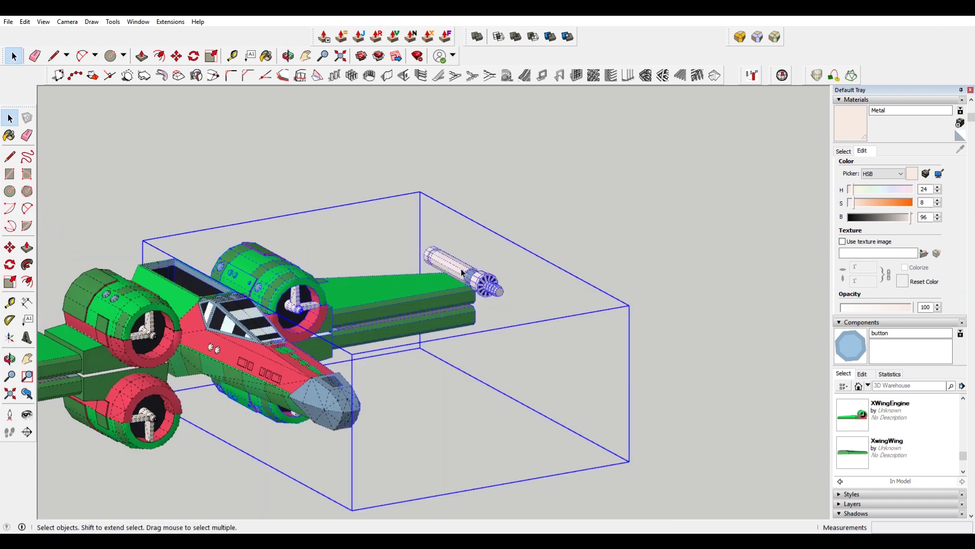
key(Escape)
Step: Orbit around the X-wing to inspect the ribbed cannon shaft and barrel
middle_drag(584, 229, 644, 196)
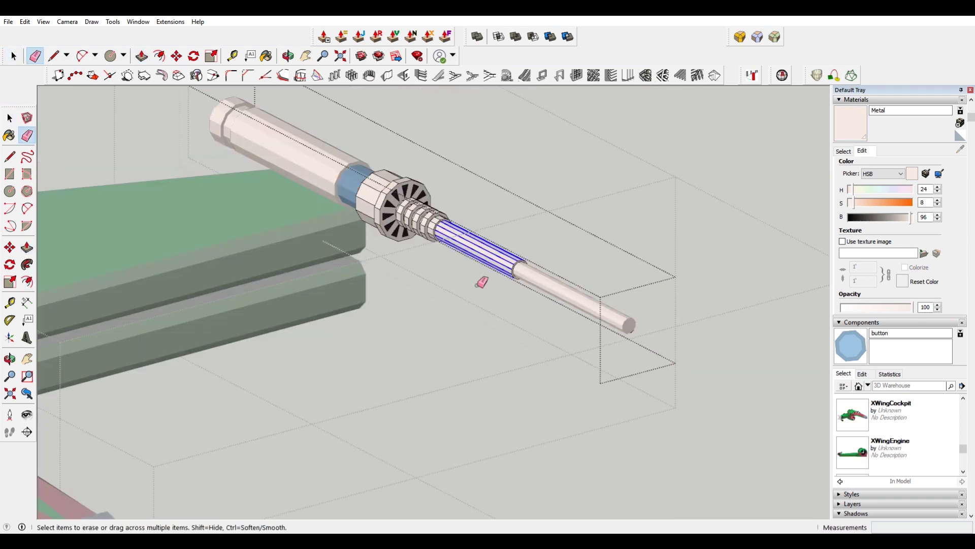
middle_drag(405, 208, 668, 175)
mouse_move(715, 262)
middle_down()
mouse_move(647, 279)
mouse_move(346, 255)
middle_up()
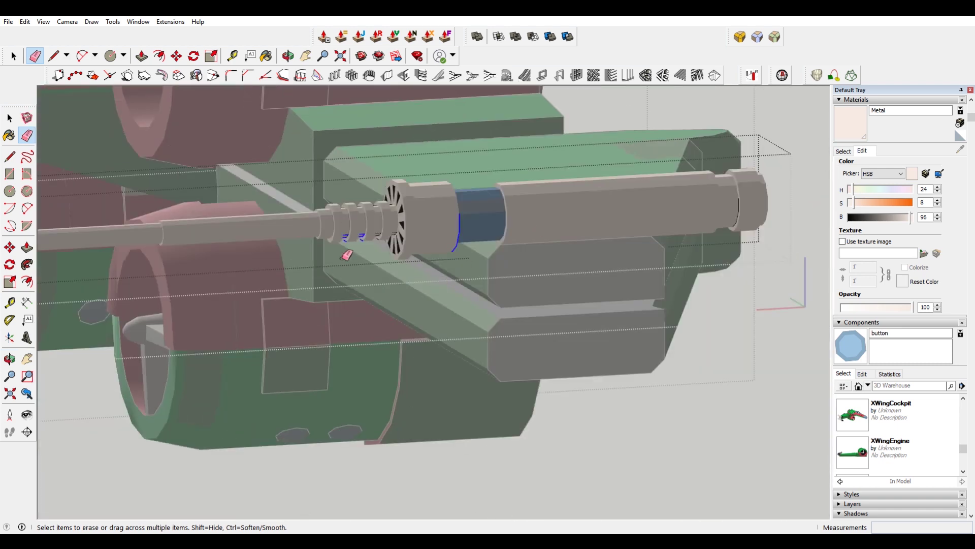
mouse_move(409, 274)
middle_down()
mouse_move(658, 239)
mouse_move(606, 399)
mouse_move(588, 284)
middle_up()
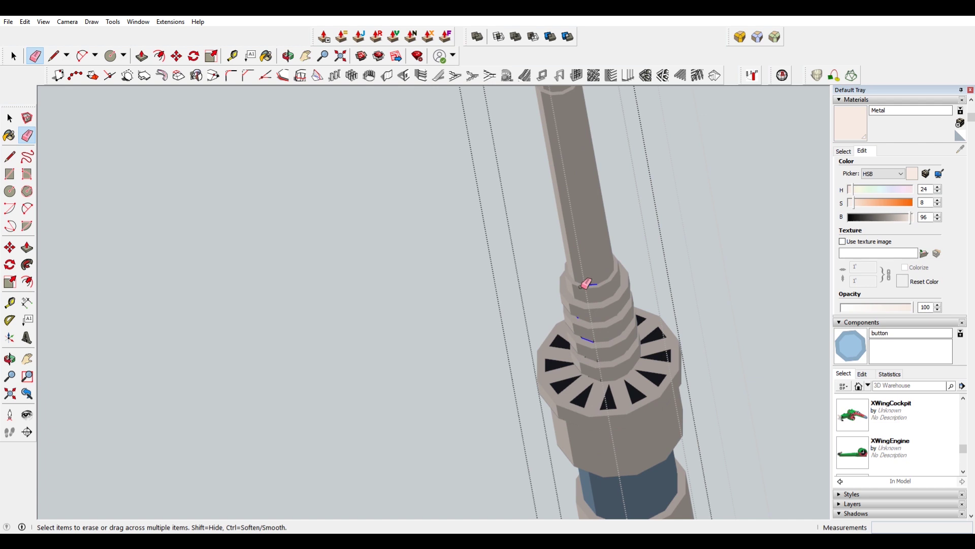
mouse_move(694, 324)
middle_down()
mouse_move(772, 366)
mouse_move(657, 257)
mouse_move(623, 283)
middle_up()
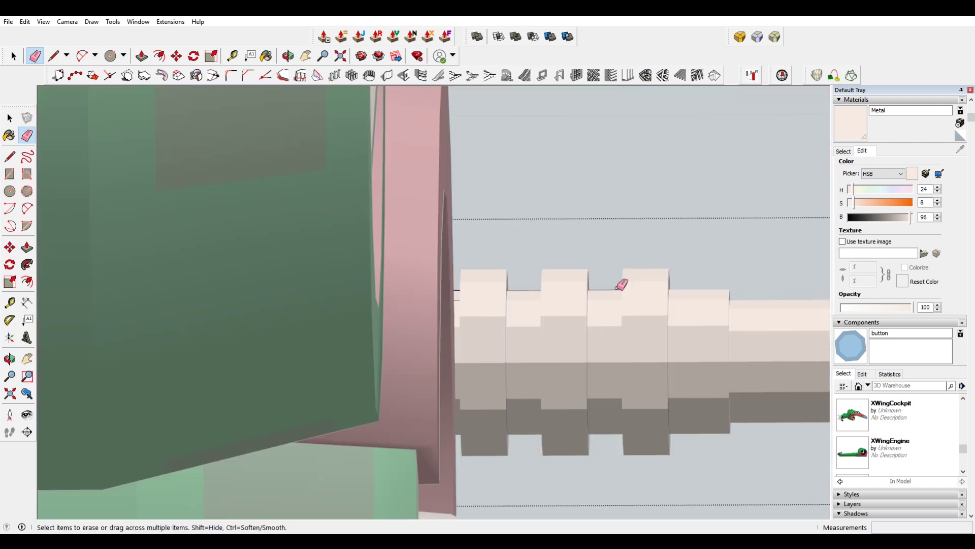
scroll(522, 264, down, 3)
scroll(522, 263, up, 3)
scroll(554, 450, down, 5)
mouse_move(551, 246)
middle_down()
mouse_move(671, 192)
mouse_move(741, 230)
mouse_move(725, 218)
mouse_move(460, 279)
mouse_move(213, 253)
mouse_move(495, 395)
mouse_move(721, 279)
middle_up()
scroll(524, 195, up, 3)
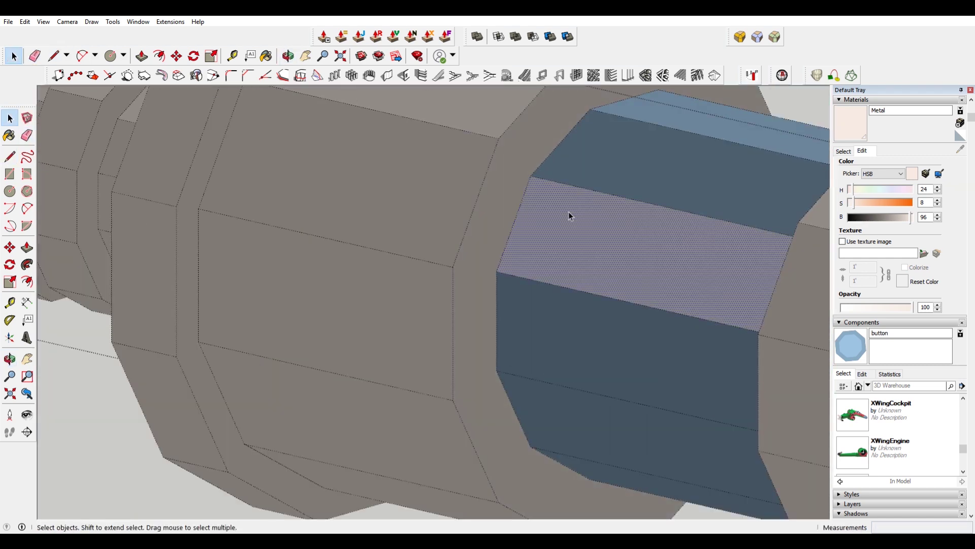
scroll(570, 216, down, 5)
middle_drag(579, 200, 533, 174)
scroll(647, 129, up, 5)
Step: Paint the barrel's inner section Red and its tip LimeGreen
key(b)
scroll(650, 179, up, 2)
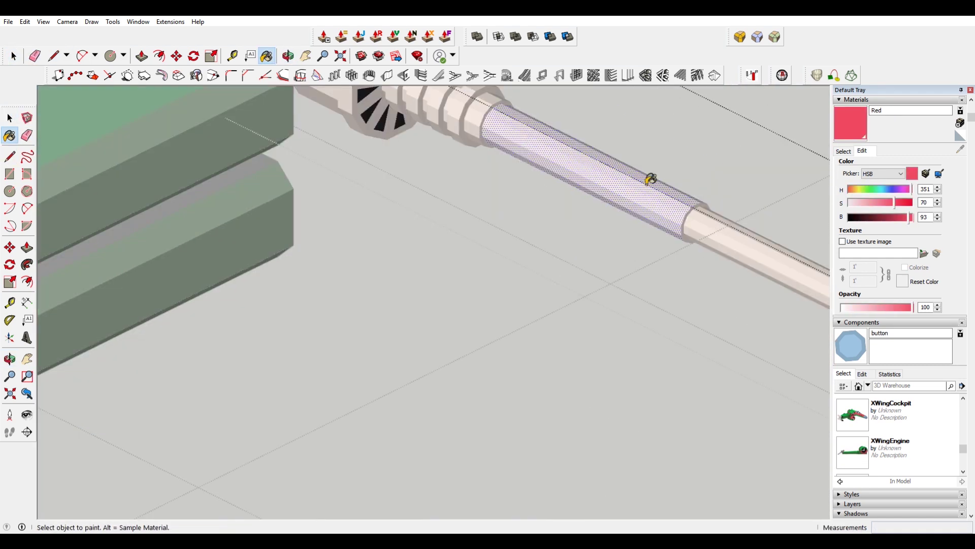
click(650, 179)
scroll(749, 208, down, 4)
middle_drag(749, 209, 370, 141)
scroll(642, 231, up, 3)
click(642, 231)
key(space)
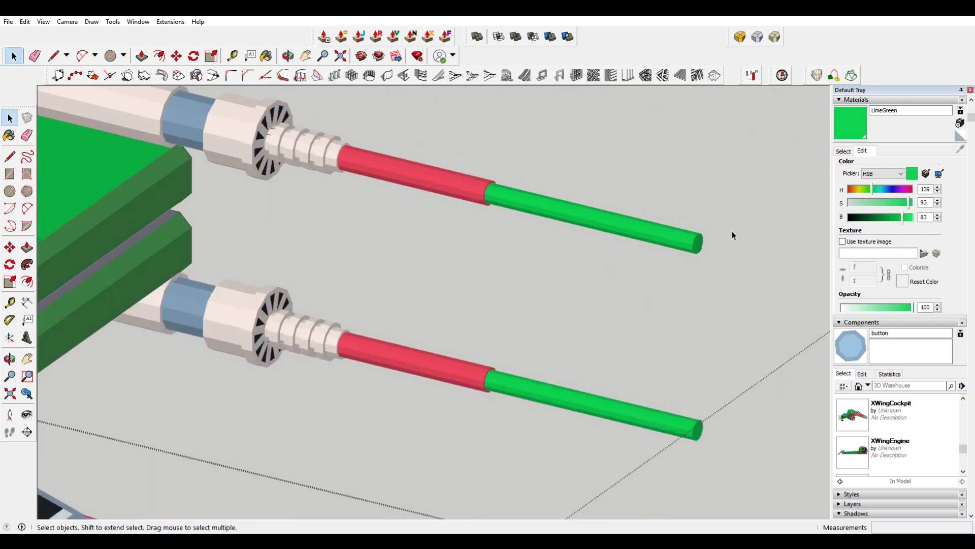
scroll(732, 234, up, 3)
scroll(701, 250, down, 6)
middle_drag(701, 251, 712, 188)
scroll(508, 254, up, 5)
right_click(411, 363)
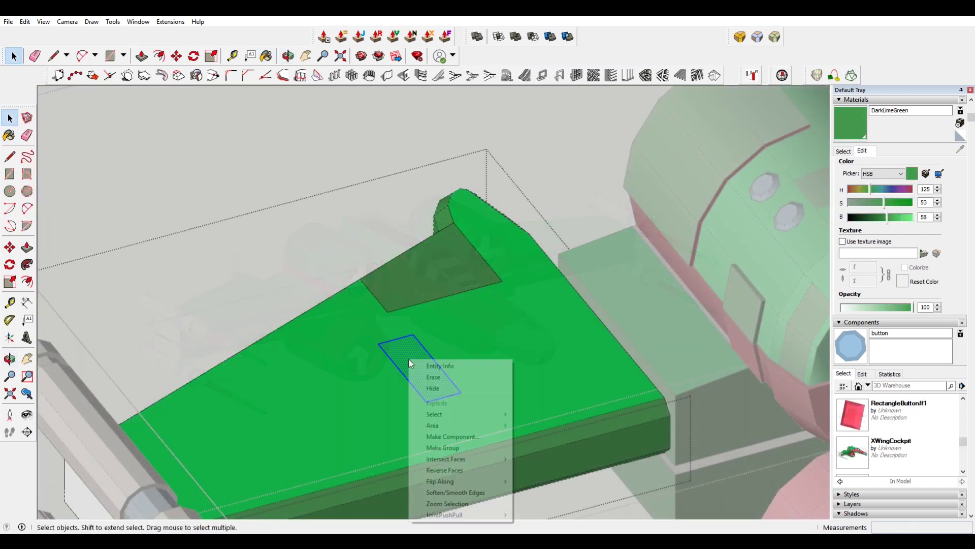
Step: Make the selected wing face its own group and raise it into a panel
click(443, 448)
double_click(419, 361)
scroll(419, 362, up, 3)
key(m)
click(437, 389)
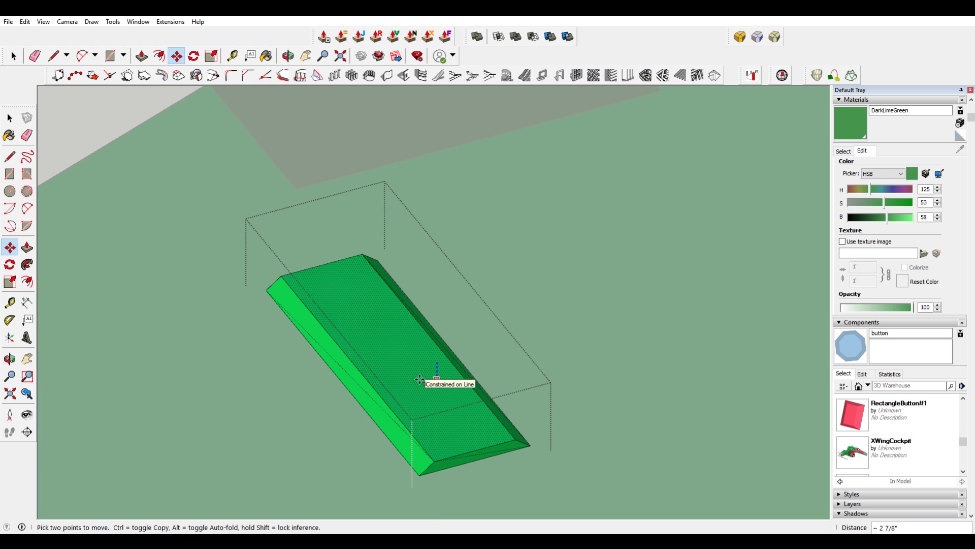
click(419, 379)
scroll(420, 379, down, 3)
scroll(442, 364, up, 5)
Step: Scale the new raised panel on the wing to resize it
click(442, 363)
key(m)
scroll(373, 347, up, 2)
scroll(427, 313, down, 1)
scroll(381, 360, down, 4)
key(s)
scroll(407, 330, up, 6)
scroll(533, 364, down, 2)
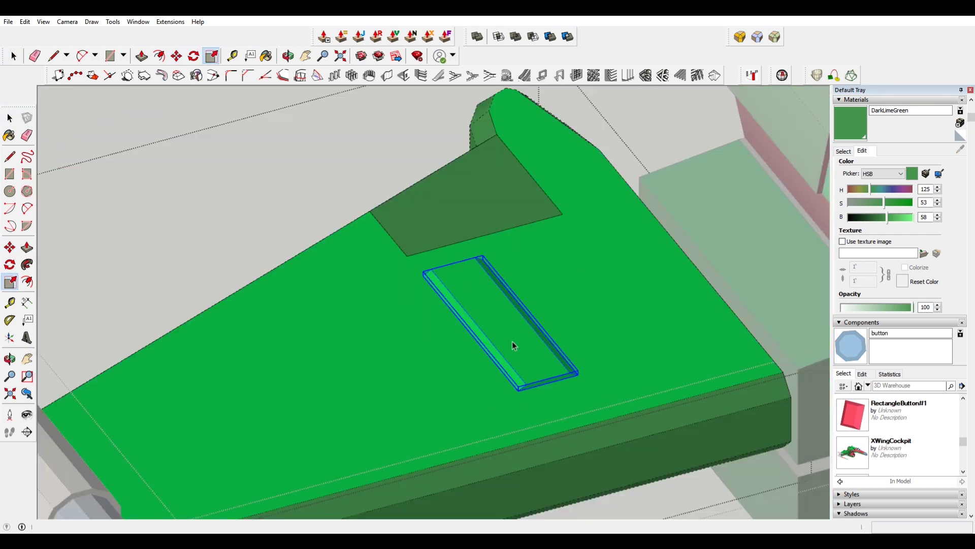
scroll(534, 365, down, 2)
mouse_move(534, 364)
middle_down()
mouse_move(551, 392)
mouse_move(620, 274)
middle_up()
scroll(588, 344, up, 3)
key(m)
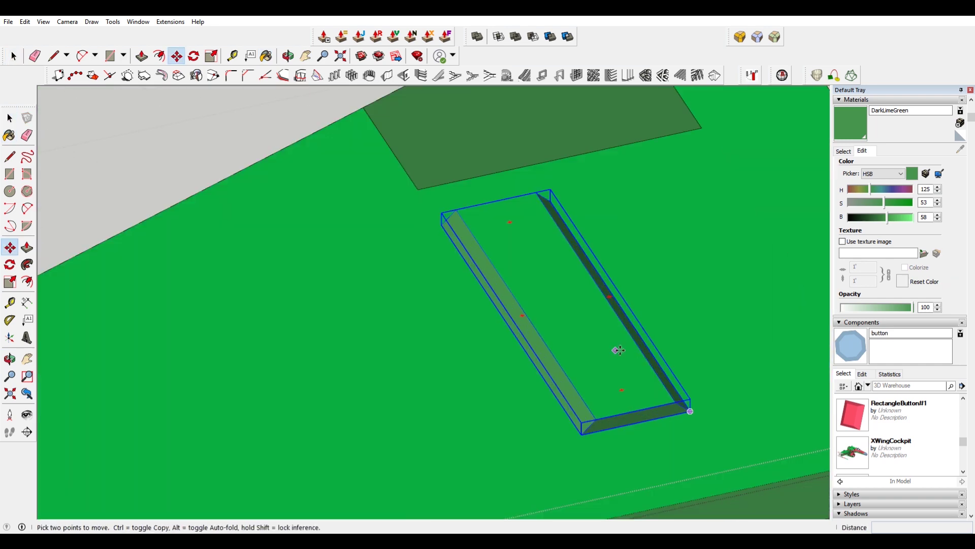
scroll(532, 383, down, 3)
Step: Work on the panel group from its context menu at a new wing angle
middle_drag(527, 351, 760, 192)
key(space)
right_click(584, 257)
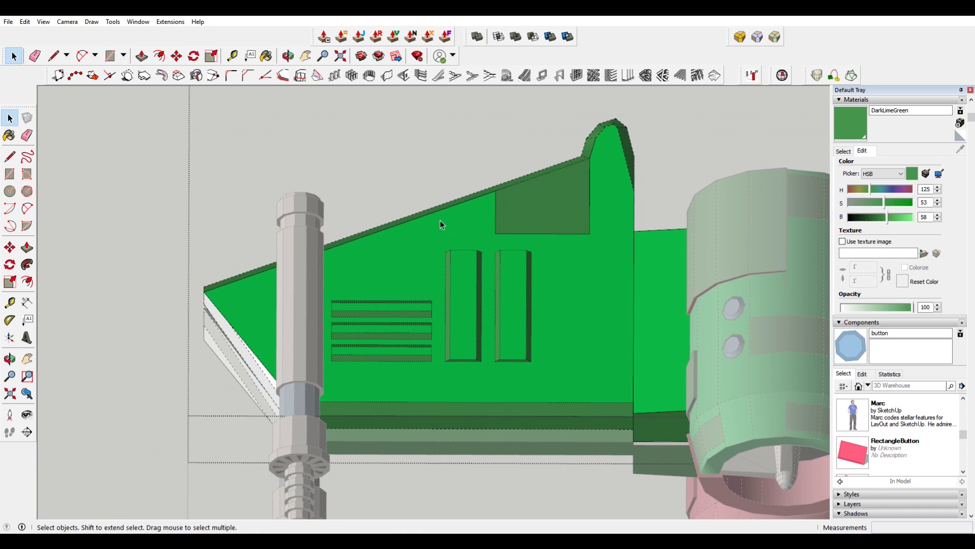
key(space)
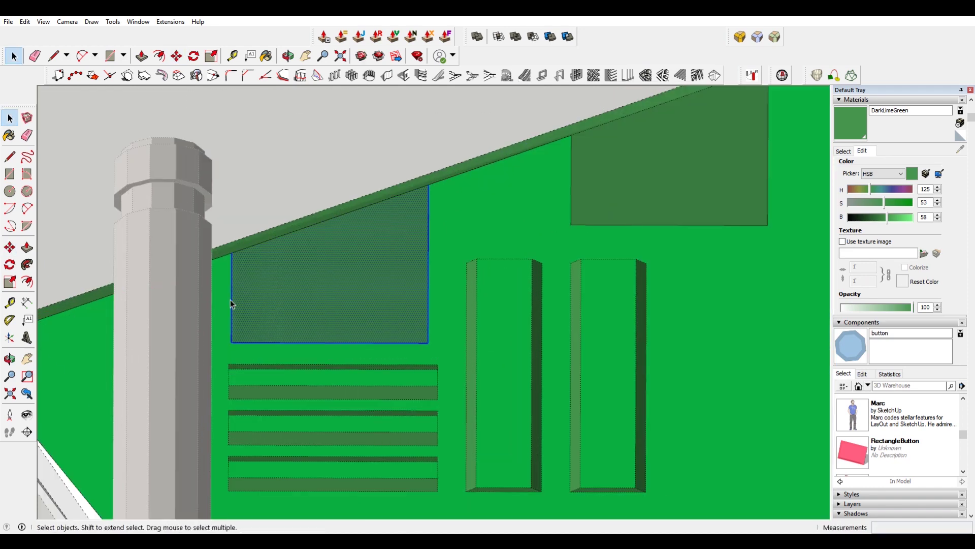
key(l)
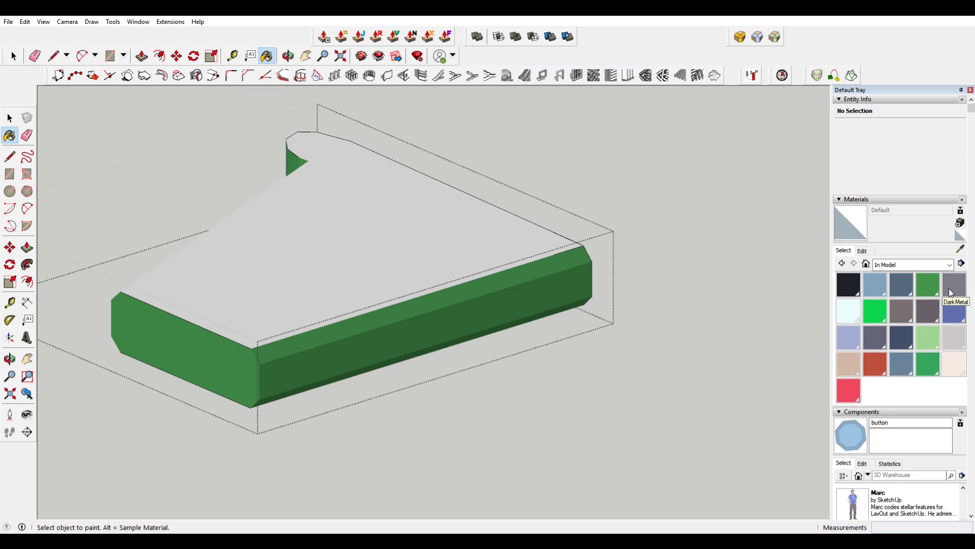
Step: Paint the wing top DarkMetal and raise a new rectangle into a thin slab near the fin
click(952, 293)
click(392, 265)
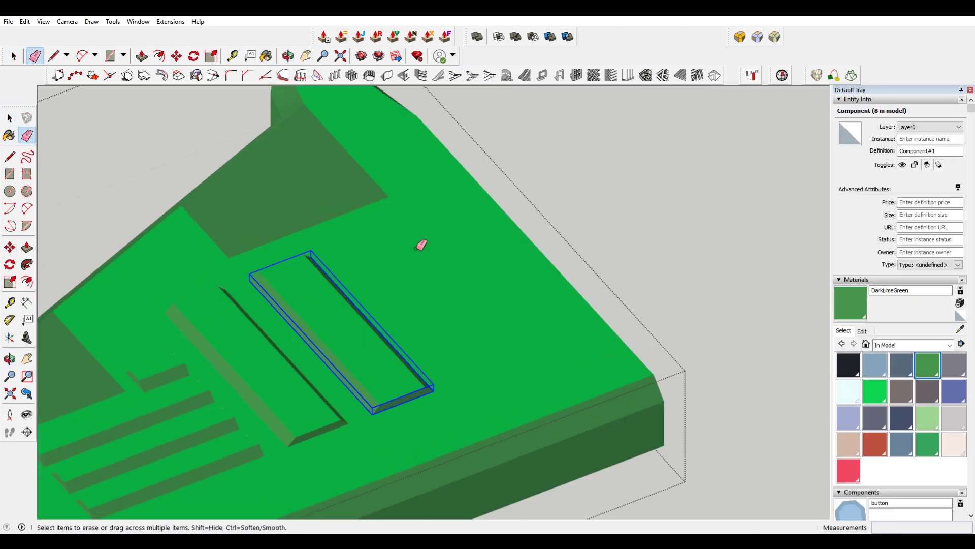
click(598, 312)
key(p)
drag(498, 285, 500, 273)
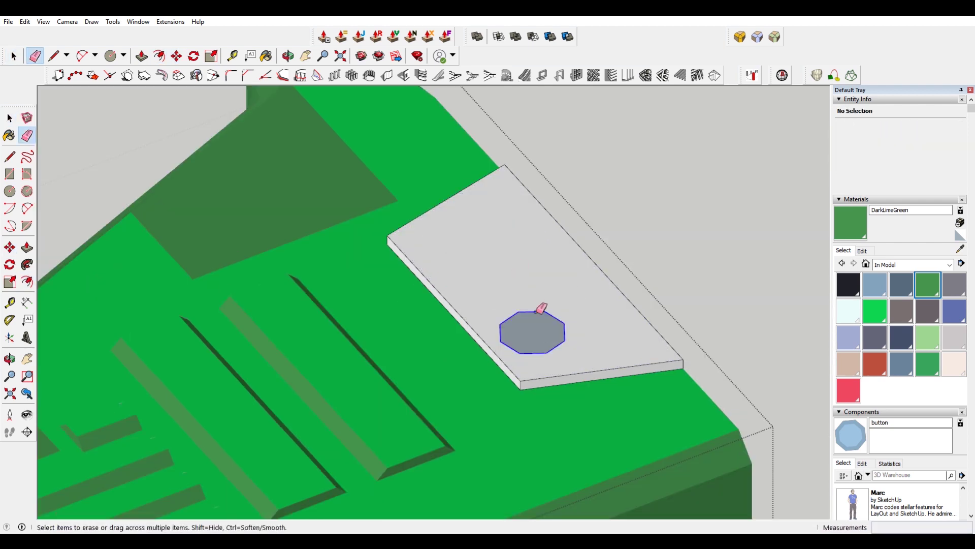
key(ctrl+z)
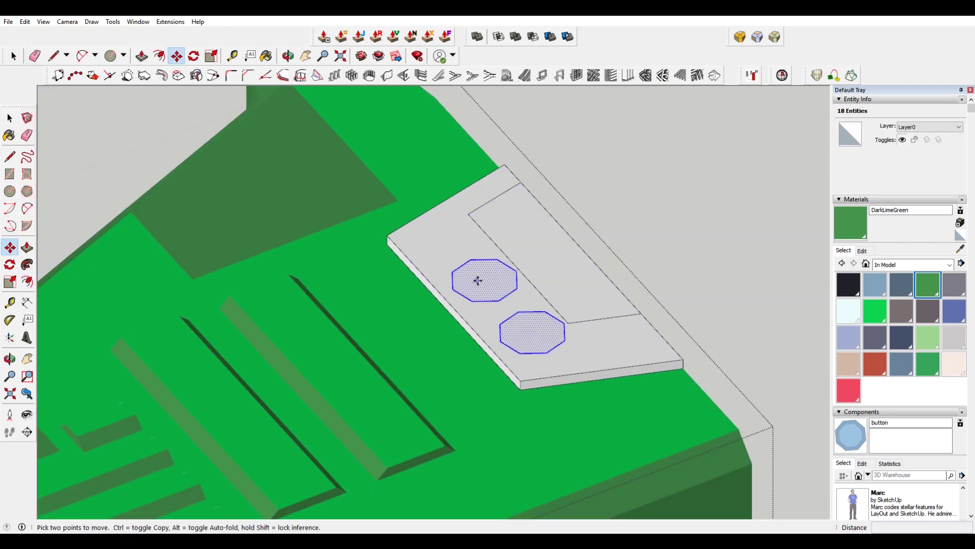
key(ctrl+y)
scroll(575, 287, up, 2)
key(b)
scroll(449, 185, down, 3)
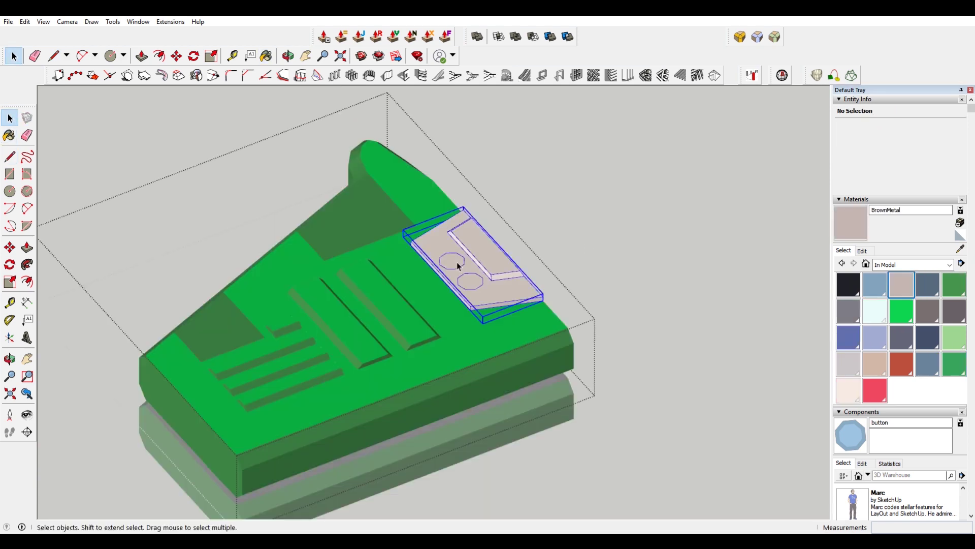
middle_drag(466, 198, 507, 313)
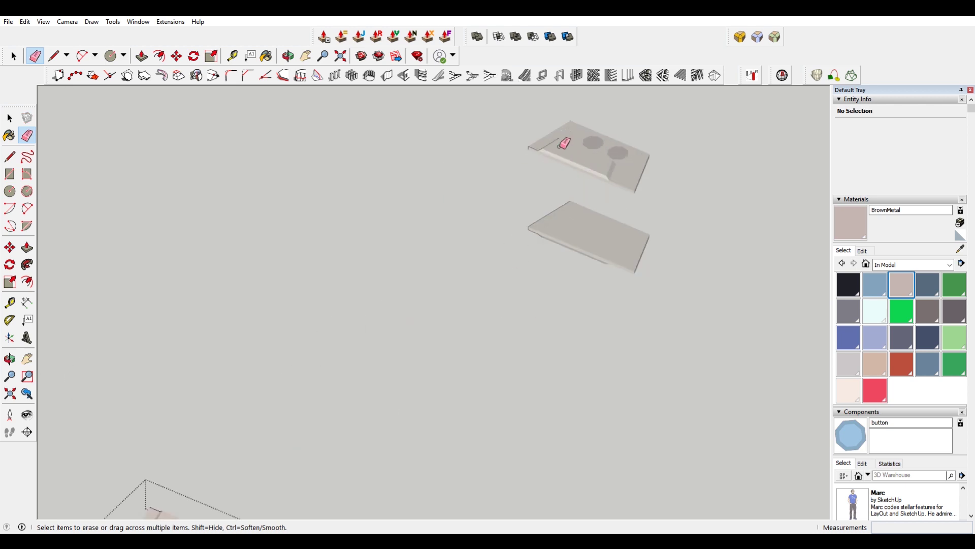
Step: Move the narrow inner wing face along the red axis toward the fuselage
key(space)
click(476, 349)
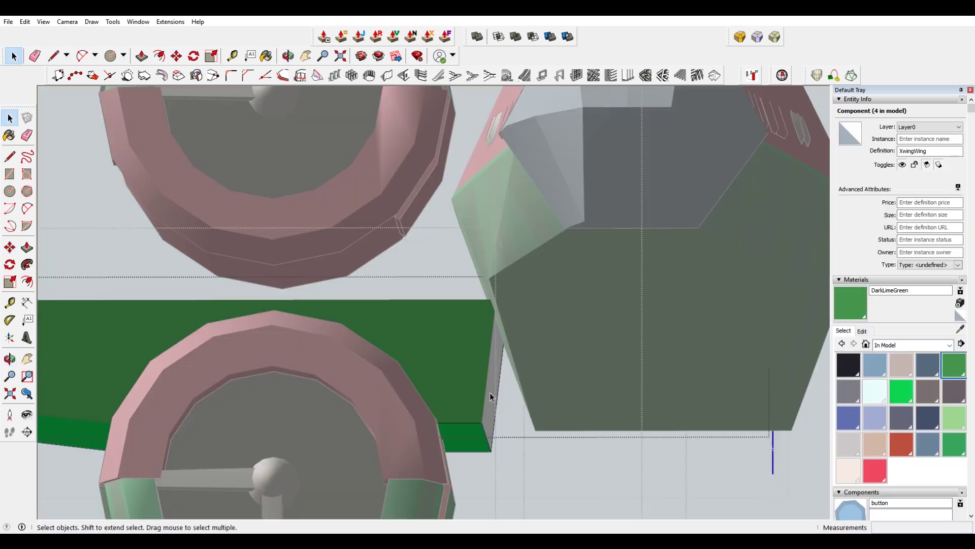
click(491, 396)
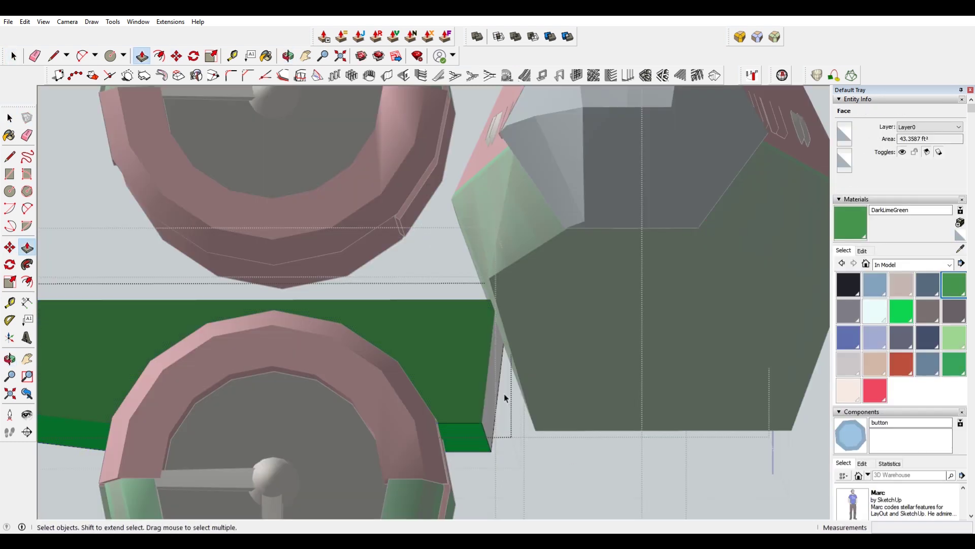
key(m)
click(565, 437)
scroll(546, 424, up, 3)
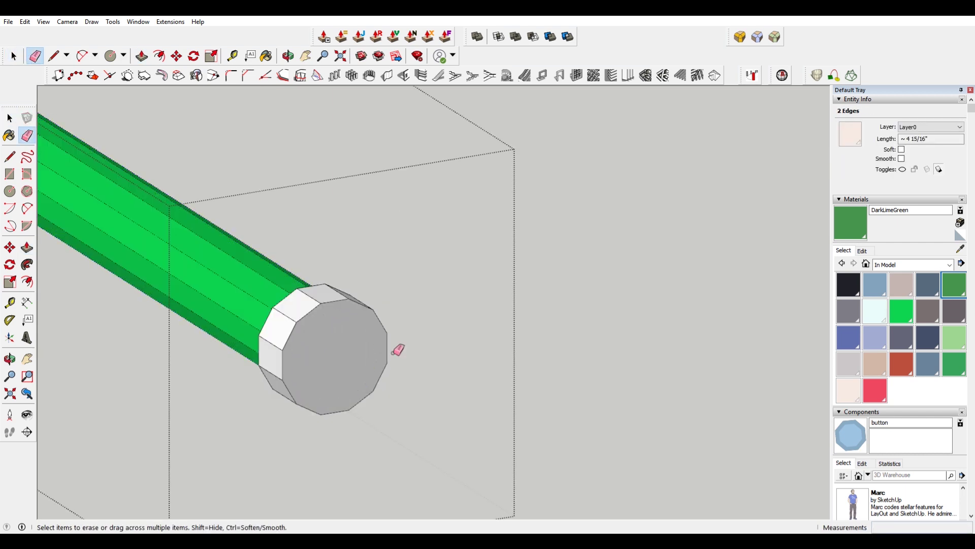
Step: Start drawing a circle for the cannon muzzle
key(c)
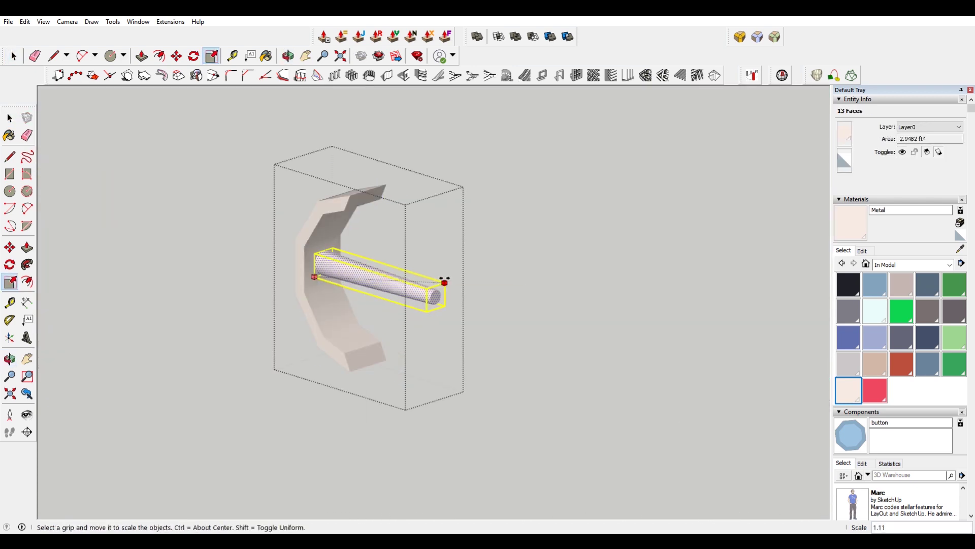
Step: Resize the cannon part, then start a Ctrl-copy of the dome sphere upward onto the hatch
drag(445, 281, 436, 293)
scroll(436, 293, up, 2)
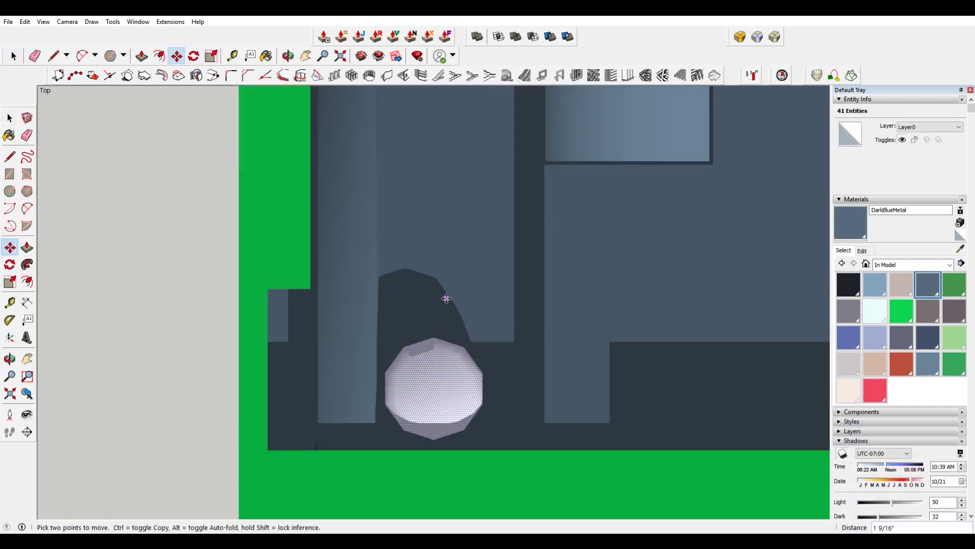
click(483, 386)
scroll(482, 385, down, 3)
scroll(490, 370, up, 3)
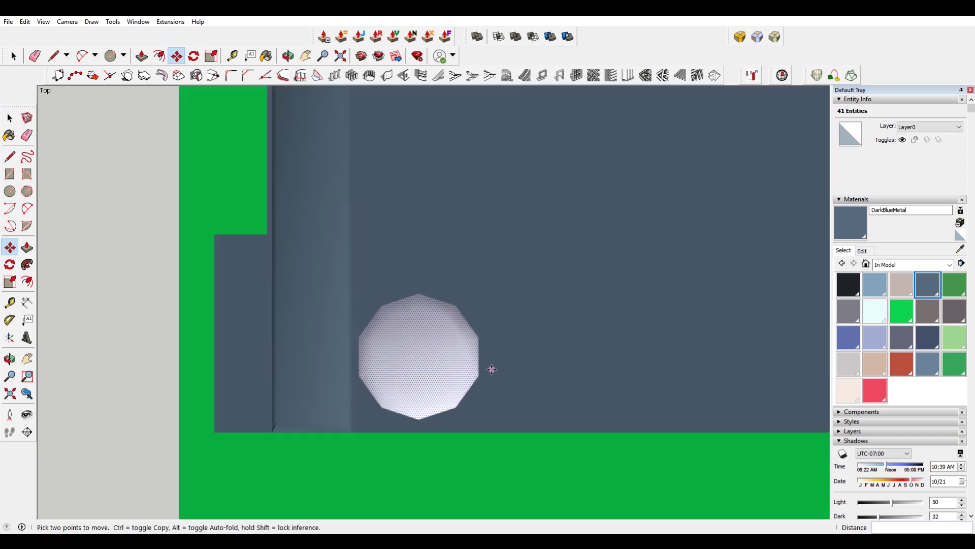
scroll(490, 370, down, 2)
key(ctrl)
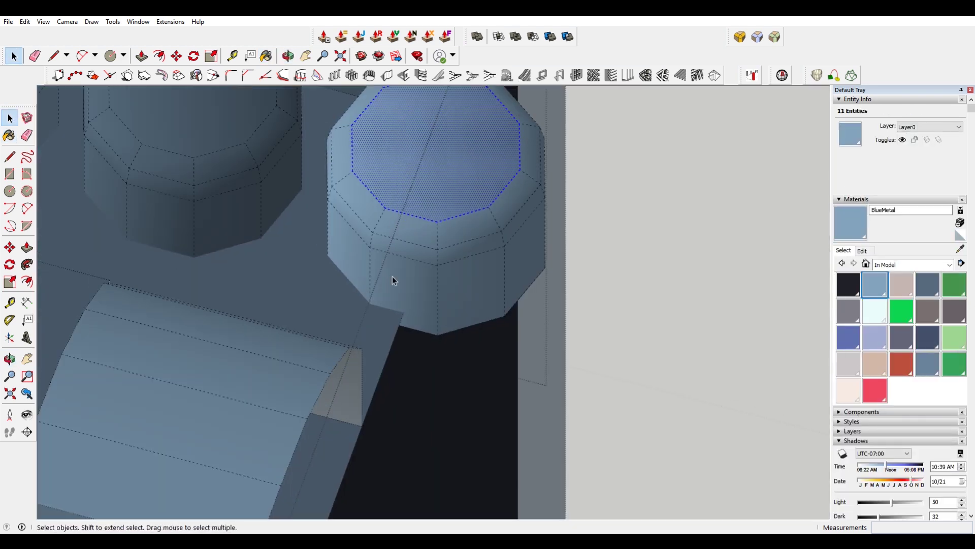
Step: Clean up the dome's edges on the rear hatch with Line and Eraser
key(l)
click(401, 344)
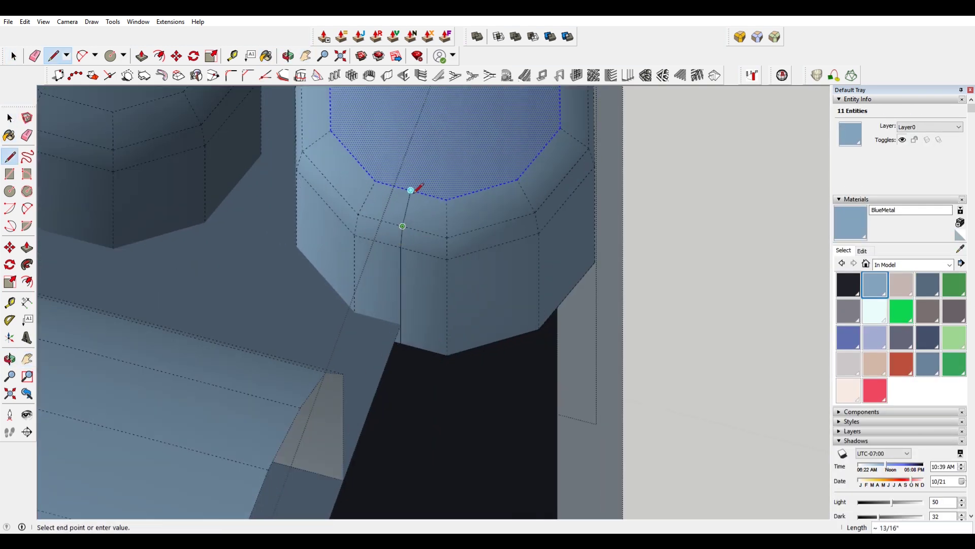
middle_drag(403, 223, 571, 383)
key(e)
mouse_move(549, 429)
middle_down()
mouse_move(620, 309)
mouse_move(582, 416)
mouse_move(716, 220)
middle_up()
Step: Select the hatch component from a near top-down view and erase leftover edges
key(space)
click(651, 327)
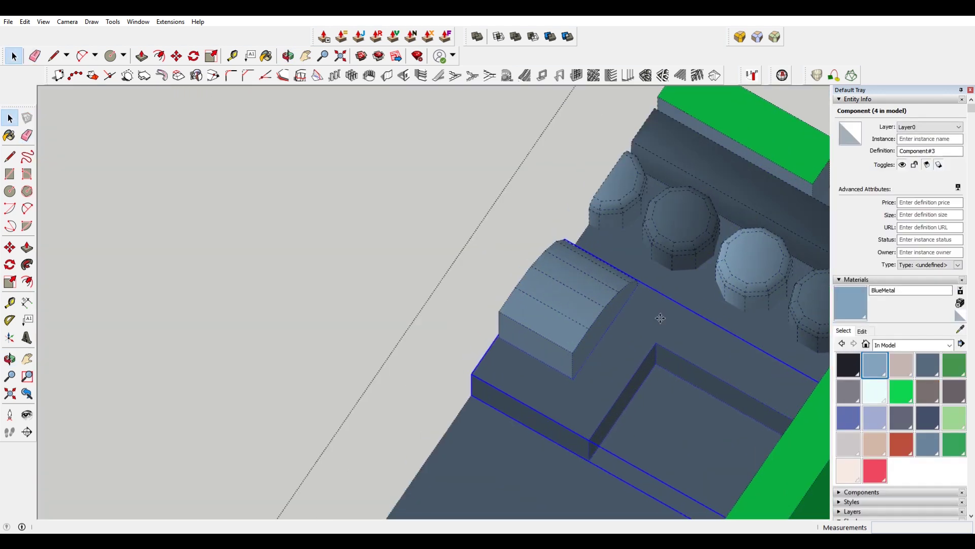
mouse_move(652, 327)
middle_down()
mouse_move(533, 320)
mouse_move(358, 364)
middle_up()
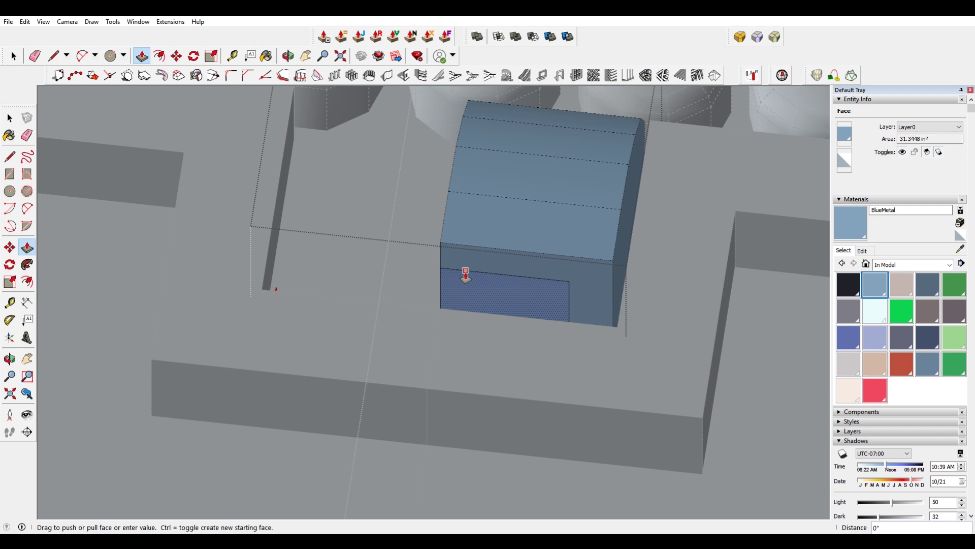
key(e)
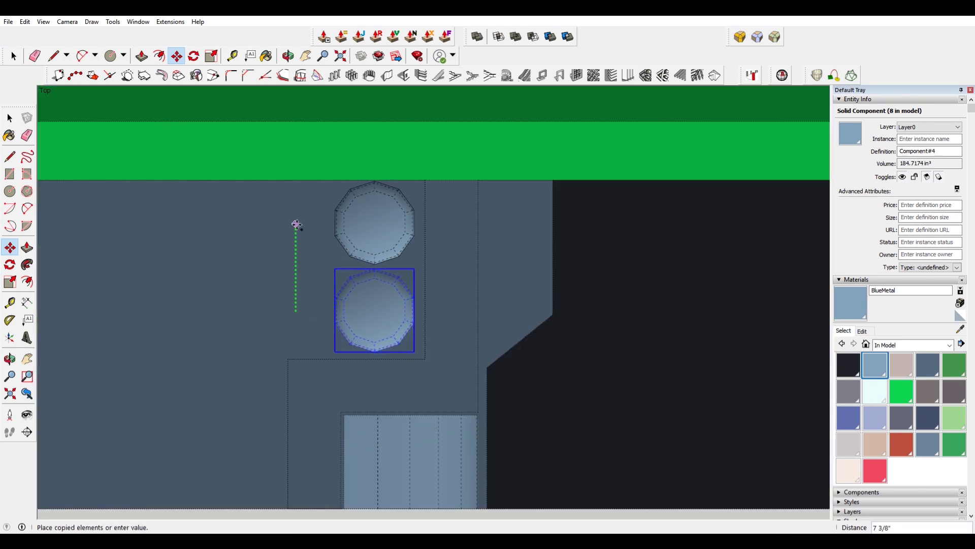
Step: Place the copy above the original and extrude the hatch rectangle into a box
click(296, 225)
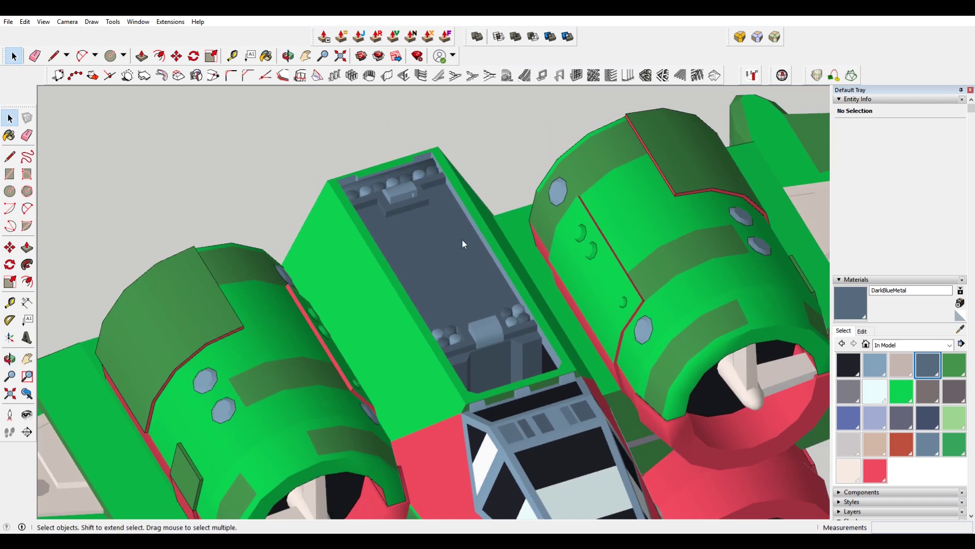
middle_drag(461, 244, 461, 248)
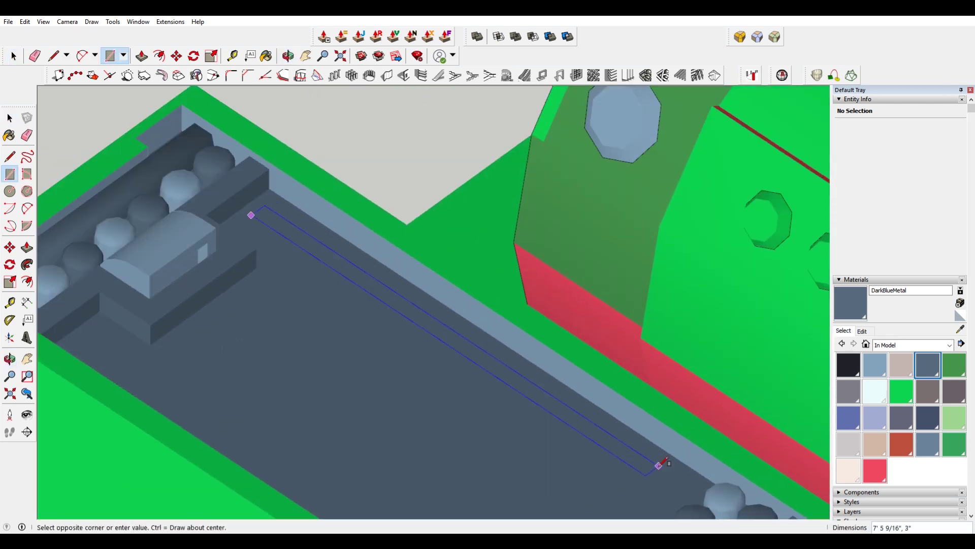
key(p)
drag(611, 444, 211, 203)
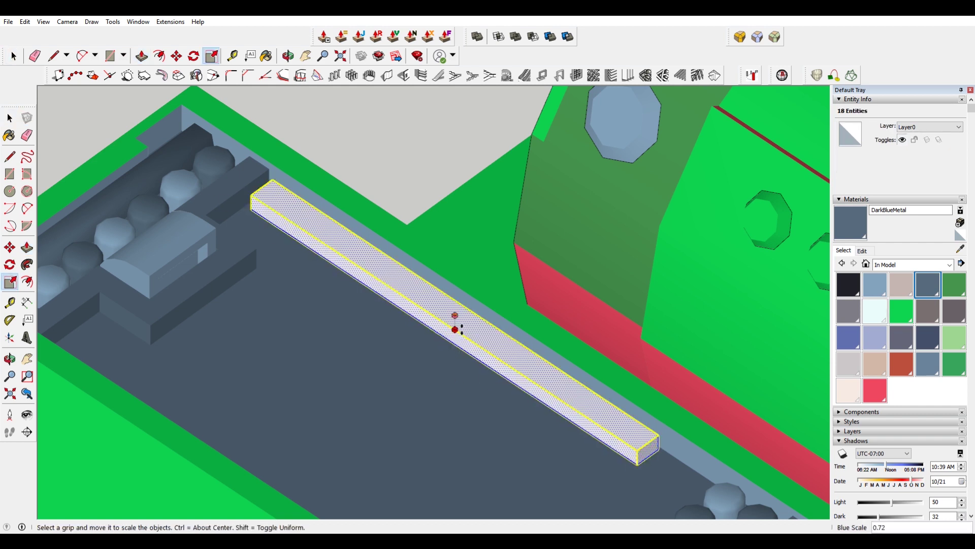
key(space)
Step: Copy the box face inward to a narrower face, bevelling the bar's end
scroll(645, 396, up, 5)
key(m)
key(ctrl)
click(661, 402)
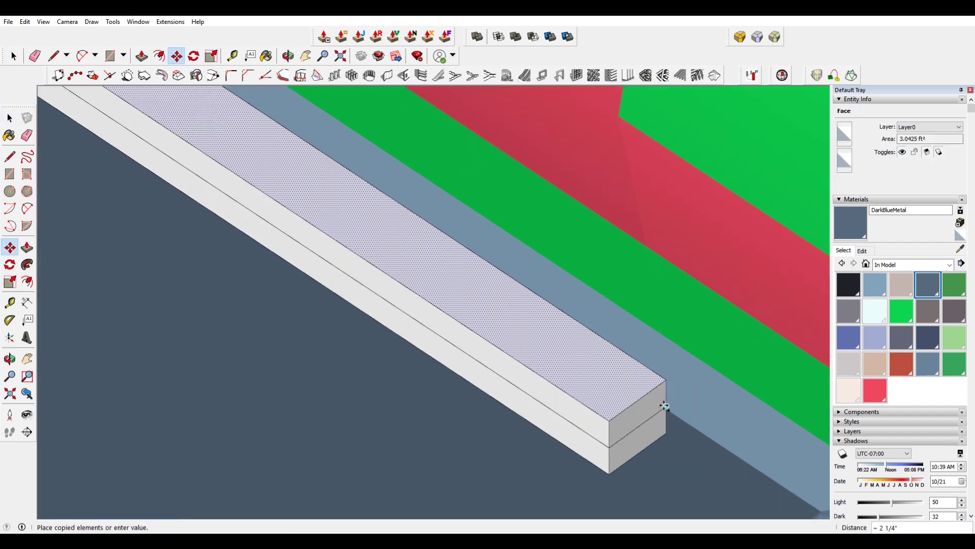
click(600, 377)
key(space)
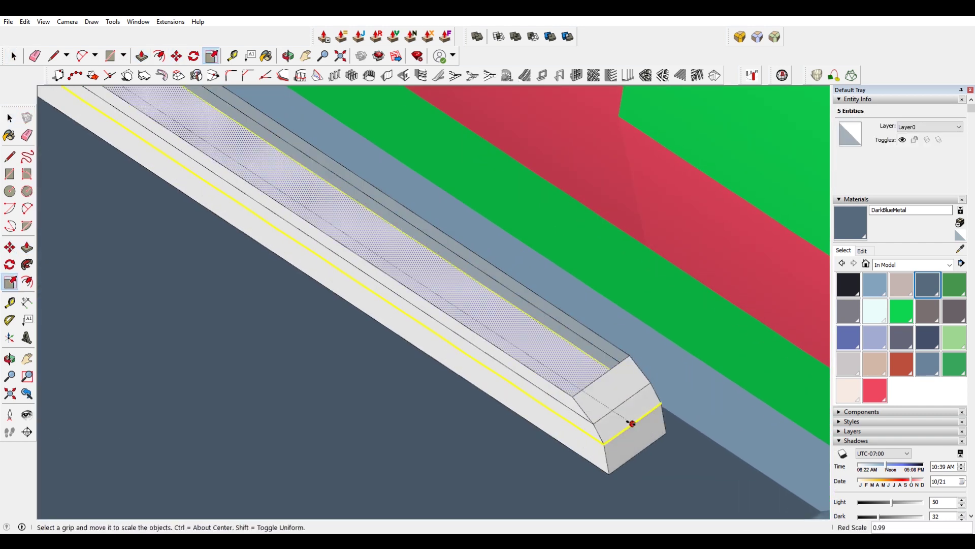
key(space)
scroll(353, 349, down, 10)
Step: Erase stray edges and select the new strip from a top-down view
key(e)
scroll(501, 399, up, 5)
scroll(278, 349, up, 3)
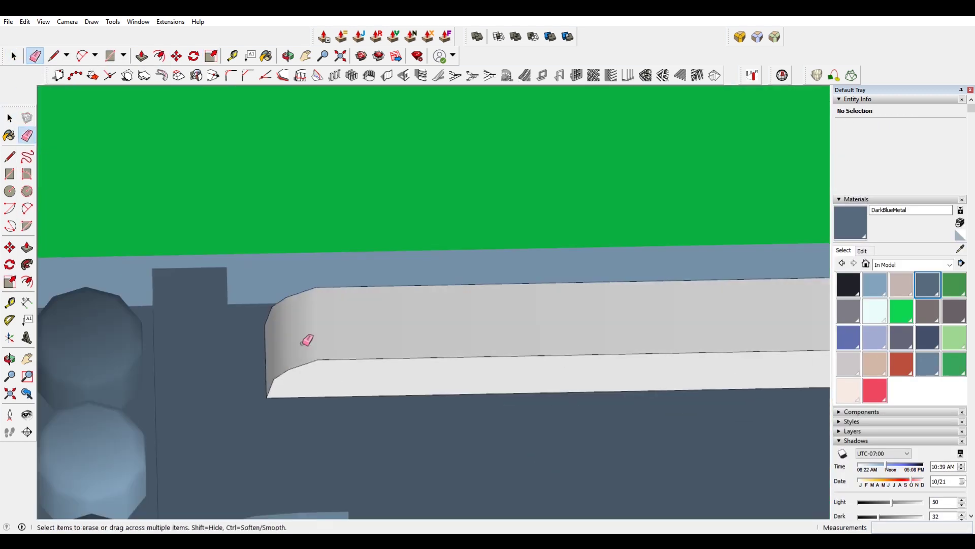
middle_drag(278, 349, 364, 352)
scroll(364, 353, up, 2)
key(space)
click(515, 374)
Step: Make the strip a component and place a copy of the bar beside the original
right_click(433, 307)
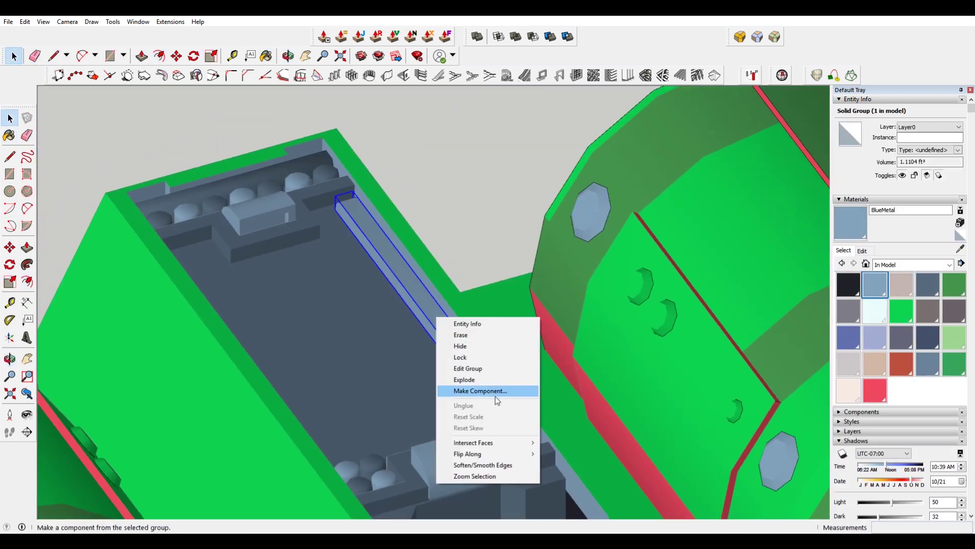
click(489, 345)
key(m)
click(348, 185)
click(349, 316)
key(space)
Step: Select the whole bar and erase its stray edges, then clear the selection
triple_click(348, 316)
scroll(348, 316, down, 5)
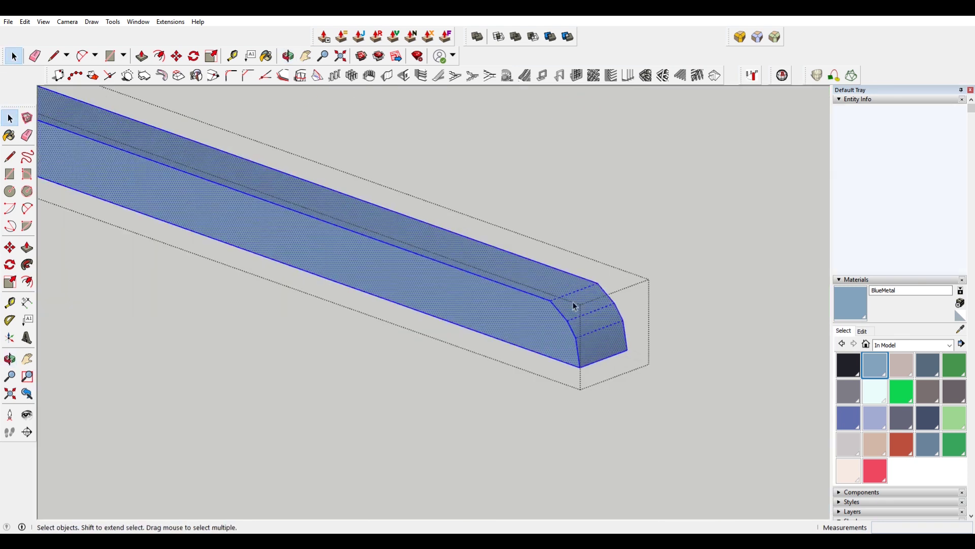
key(e)
mouse_move(588, 341)
middle_down()
mouse_move(403, 303)
mouse_move(434, 394)
middle_up()
key(space)
scroll(645, 246, down, 3)
click(400, 343)
Step: Place a circle's centre on the hatch floor between the two long rods
key(m)
scroll(401, 304, down, 5)
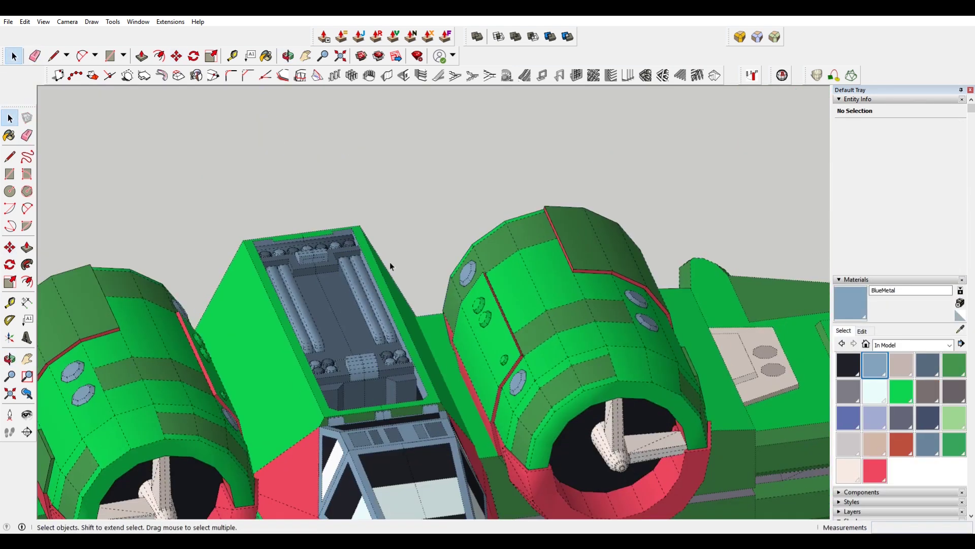
middle_drag(401, 305, 471, 310)
key(space)
scroll(435, 335, up, 3)
key(c)
scroll(433, 331, up, 2)
click(457, 349)
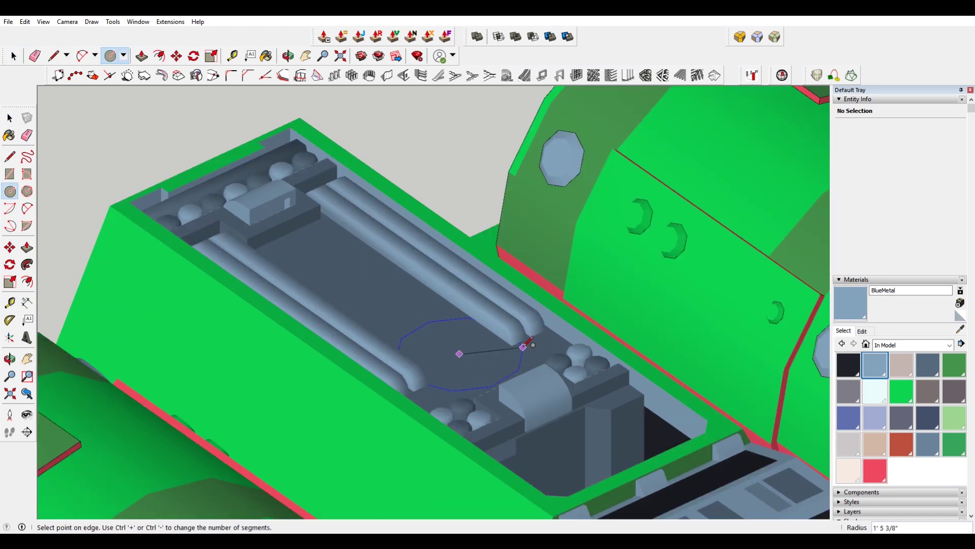
Step: Finish the circle on the hatch floor and make it its own group
scroll(489, 380, up, 2)
click(455, 380)
scroll(456, 380, up, 3)
key(p)
key(space)
right_click(562, 416)
click(527, 390)
right_click(527, 390)
click(559, 297)
Step: Shape the disc group into a stepped octagonal nut and start a circle on the engine's rear face
key(q)
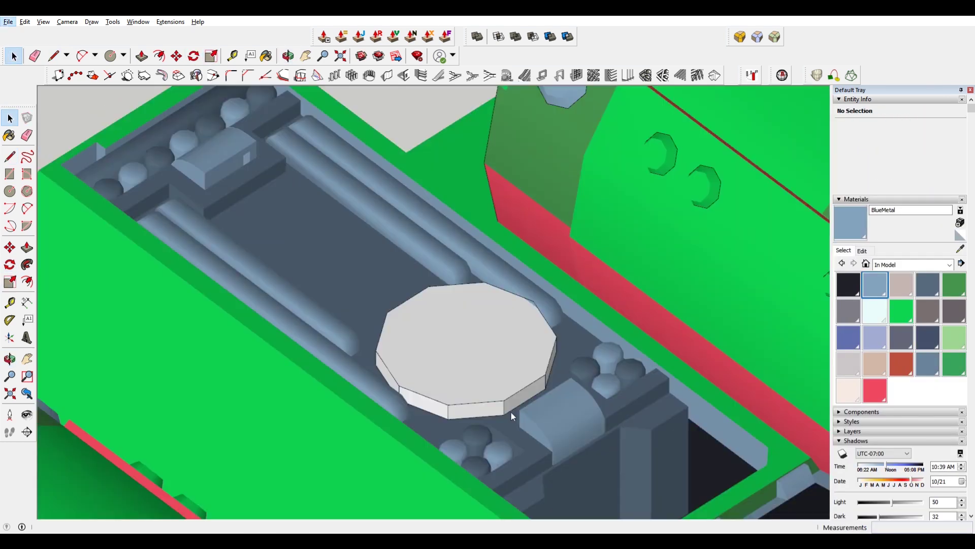
double_click(498, 365)
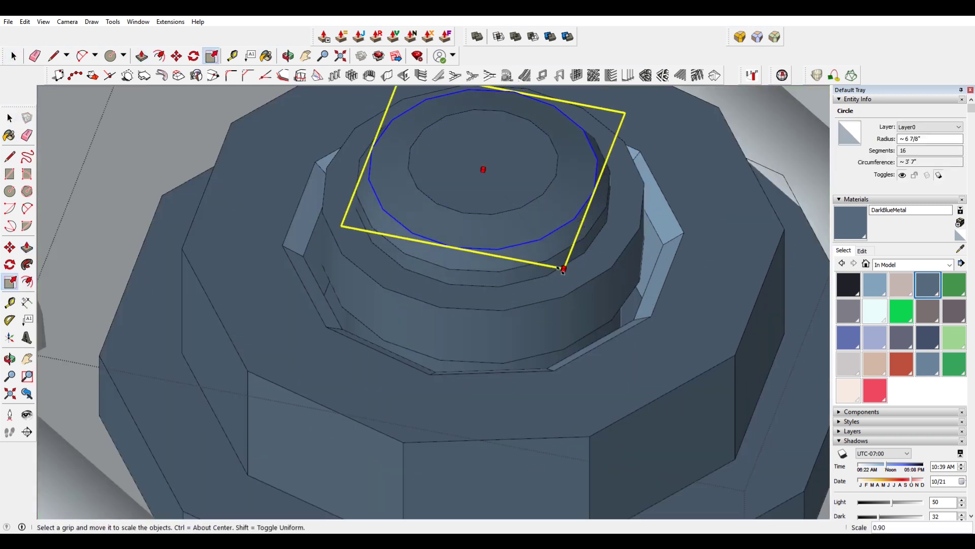
scroll(542, 275, down, 5)
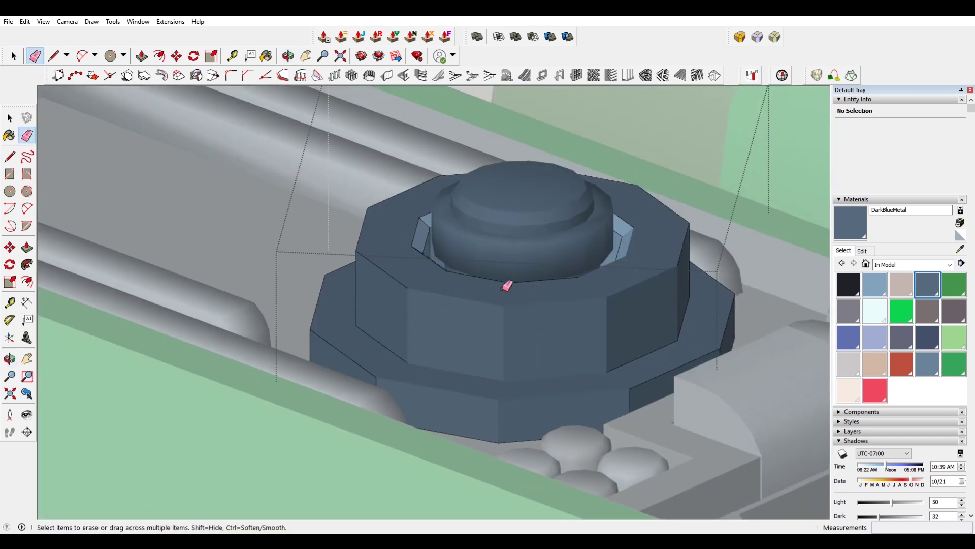
middle_drag(412, 383, 263, 299)
scroll(540, 388, up, 2)
scroll(381, 331, up, 3)
scroll(296, 203, up, 3)
scroll(500, 245, down, 1)
scroll(500, 245, down, 3)
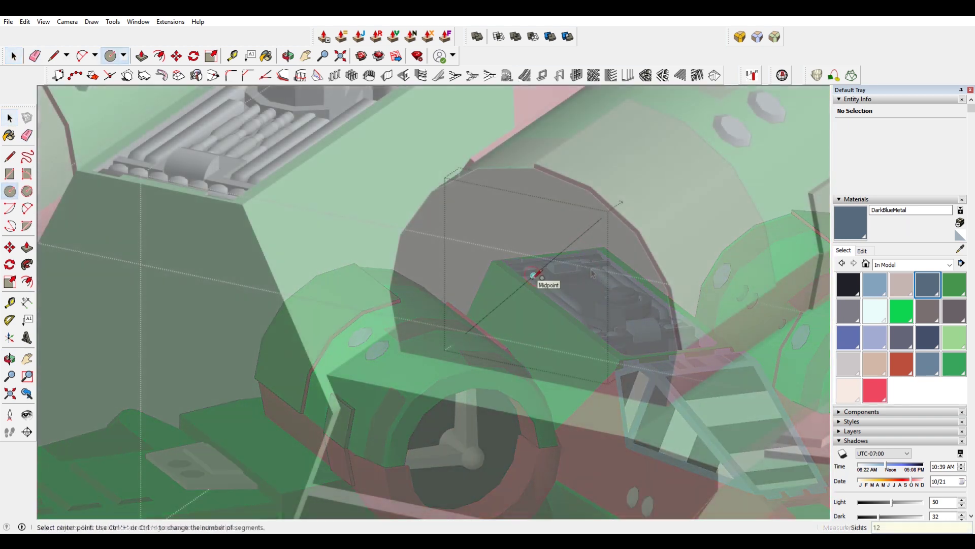
click(533, 276)
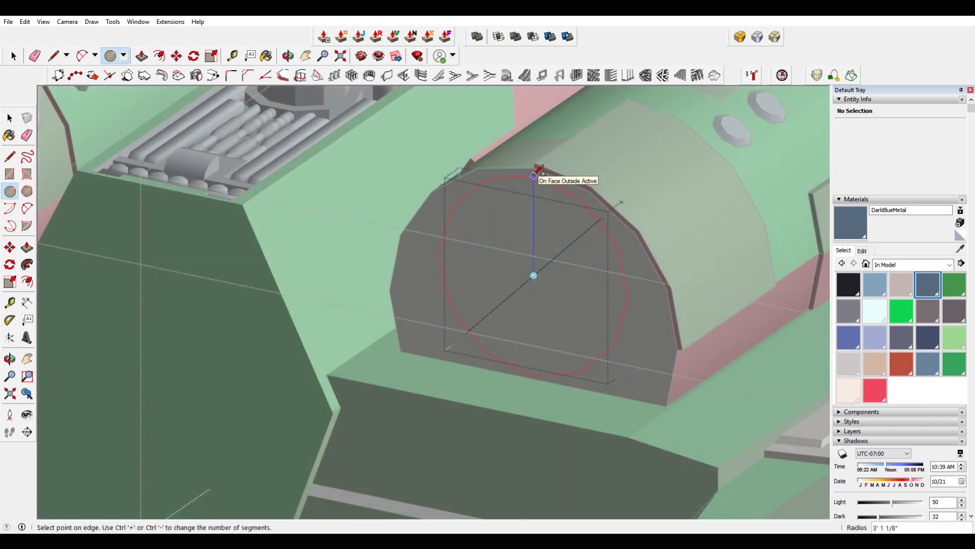
Step: Pull the circle into a cylinder and inset a 6 1/8" ring on its end face
key(p)
click(498, 319)
middle_drag(507, 305, 545, 252)
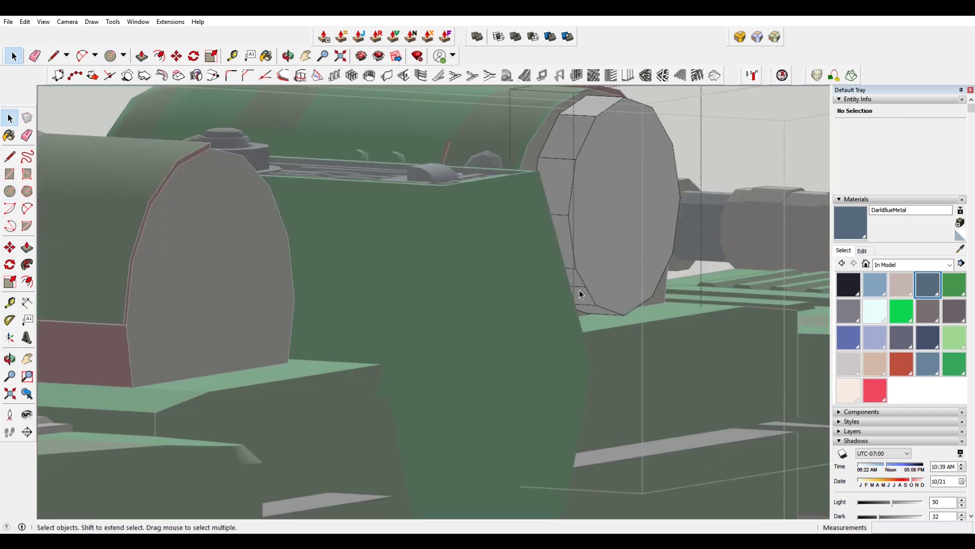
scroll(545, 252, up, 3)
key(f)
drag(546, 253, 542, 262)
scroll(543, 262, up, 4)
Step: Offset and push/pull the cylinder's side and front faces to begin the raised rings
key(p)
scroll(294, 232, down, 3)
scroll(557, 312, down, 2)
key(space)
scroll(495, 218, up, 3)
click(495, 218)
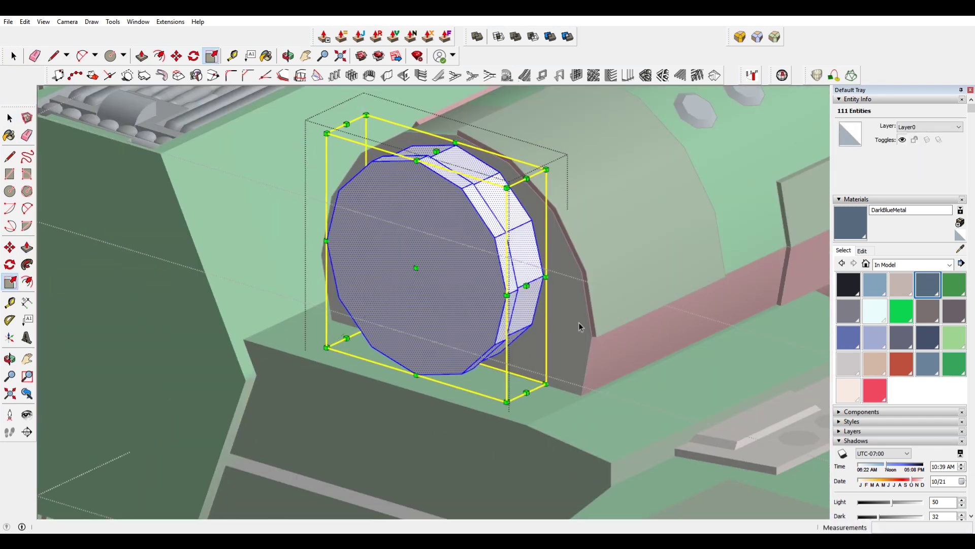
key(space)
scroll(388, 274, down, 2)
key(f)
scroll(381, 294, up, 2)
key(p)
click(331, 300)
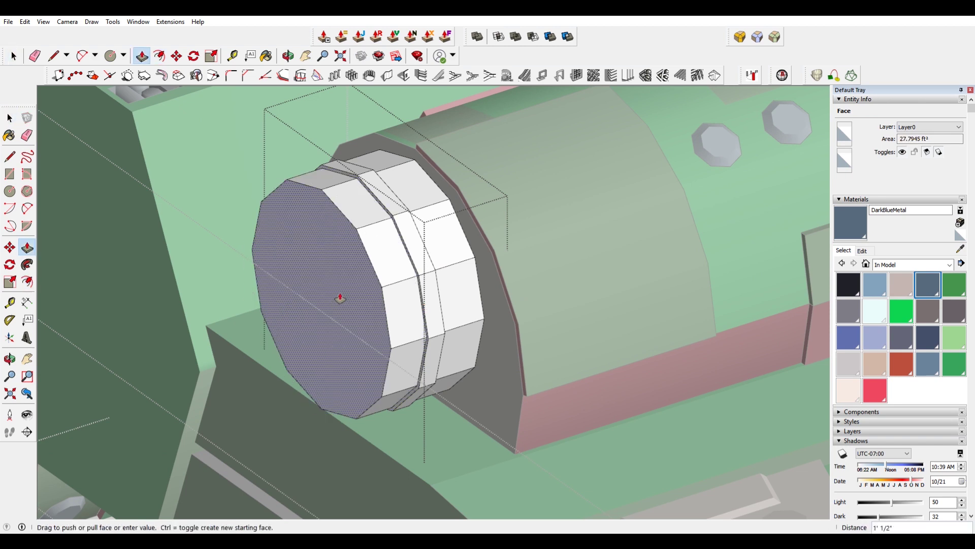
Step: Erase stray edges and push/pull the cylinder's front face into another ring step
key(space)
scroll(325, 214, up, 3)
key(p)
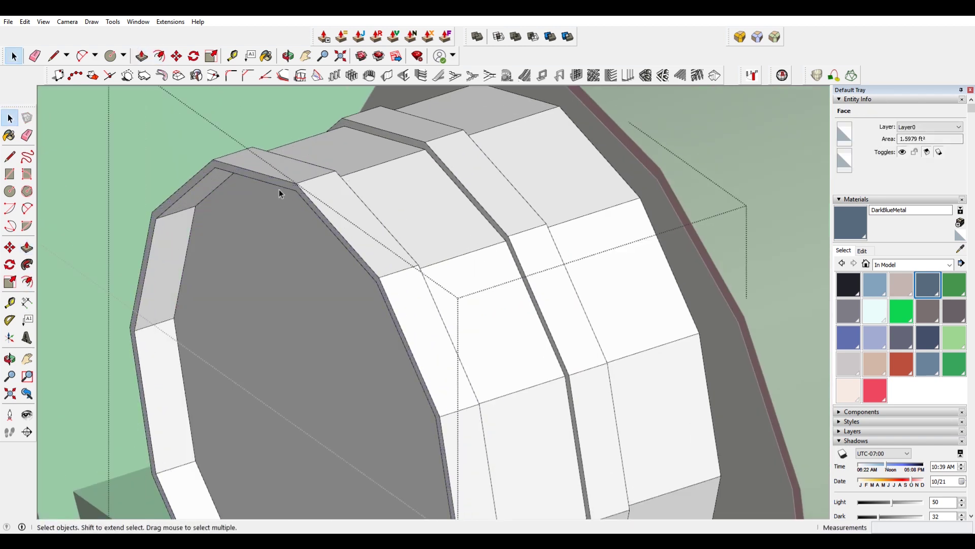
scroll(254, 213, down, 3)
key(e)
scroll(254, 262, up, 2)
scroll(366, 435, up, 2)
scroll(320, 403, down, 1)
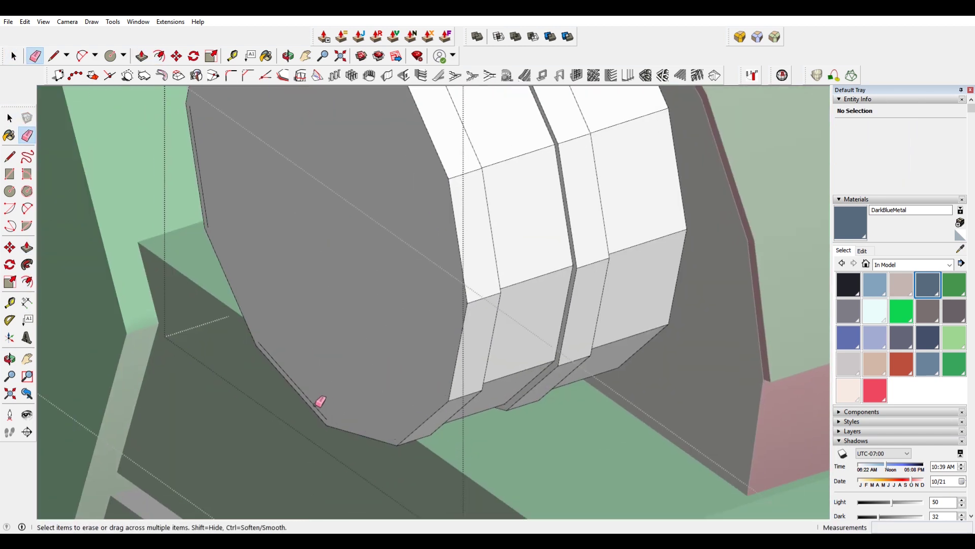
key(space)
scroll(304, 305, down, 1)
click(286, 211)
key(p)
scroll(354, 263, down, 3)
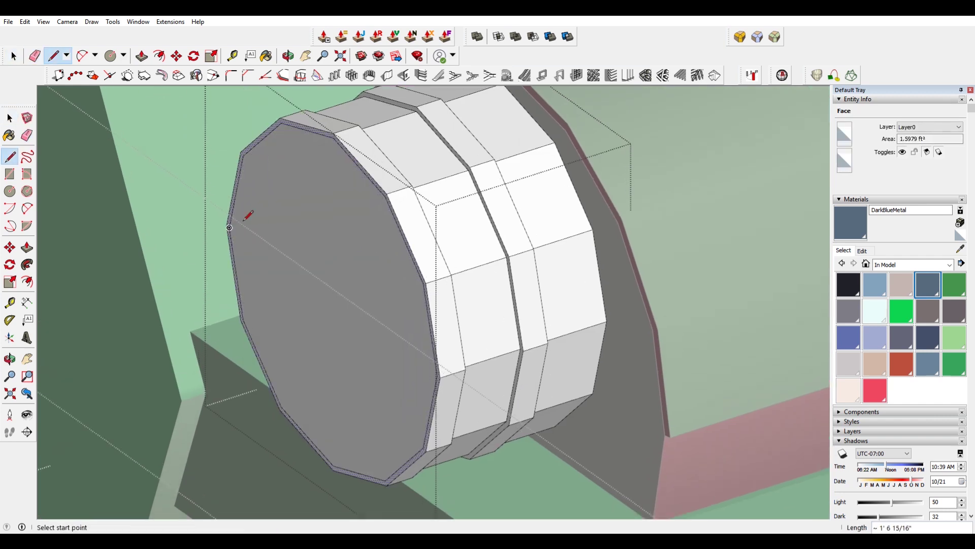
scroll(246, 213, down, 3)
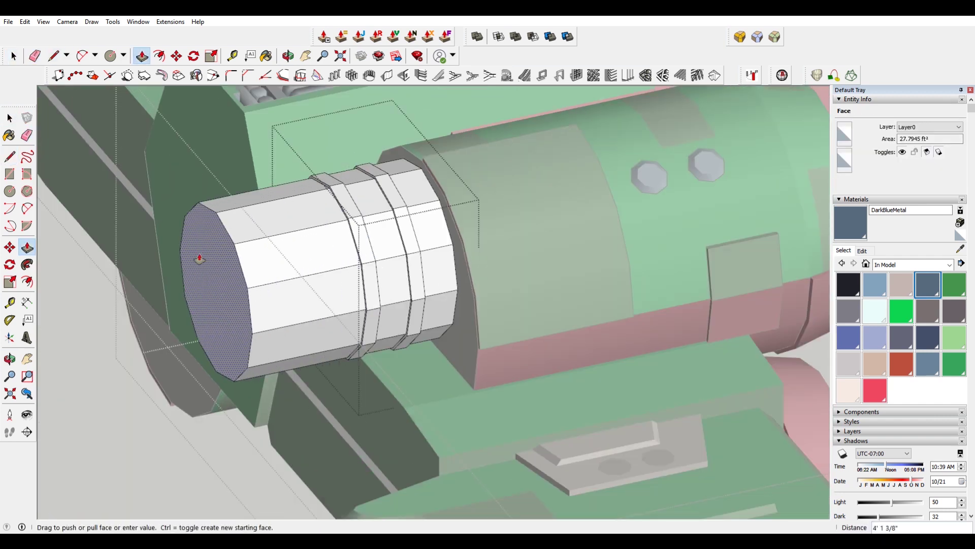
Step: Add further offset and push/pull ring details around the exhaust cylinder
middle_drag(246, 173, 299, 265)
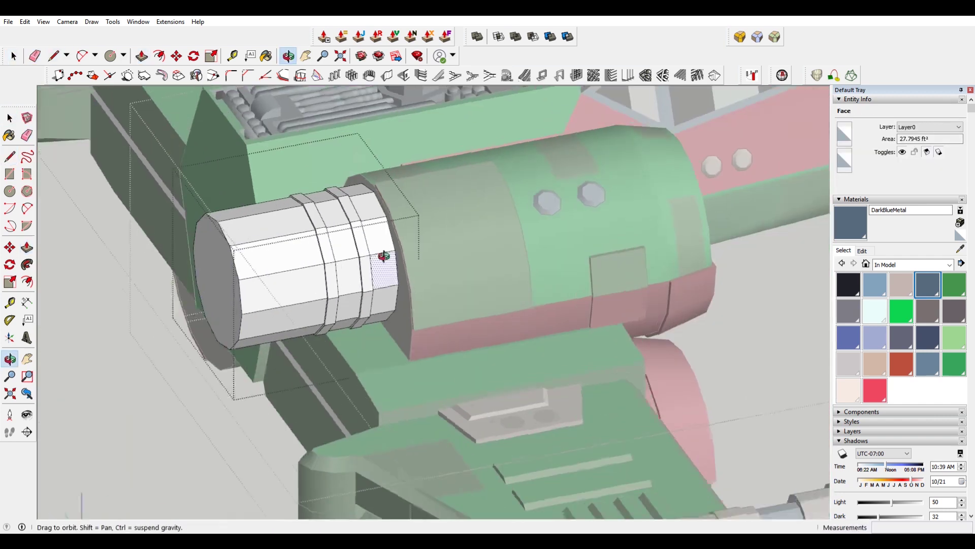
scroll(440, 270, up, 5)
key(f)
key(space)
scroll(440, 269, up, 2)
key(e)
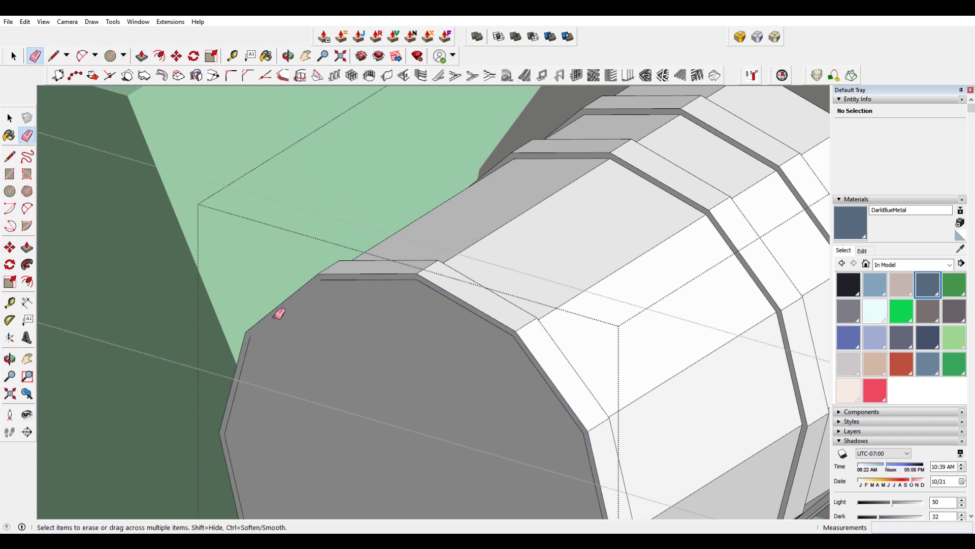
key(p)
scroll(329, 361, down, 3)
scroll(422, 325, up, 3)
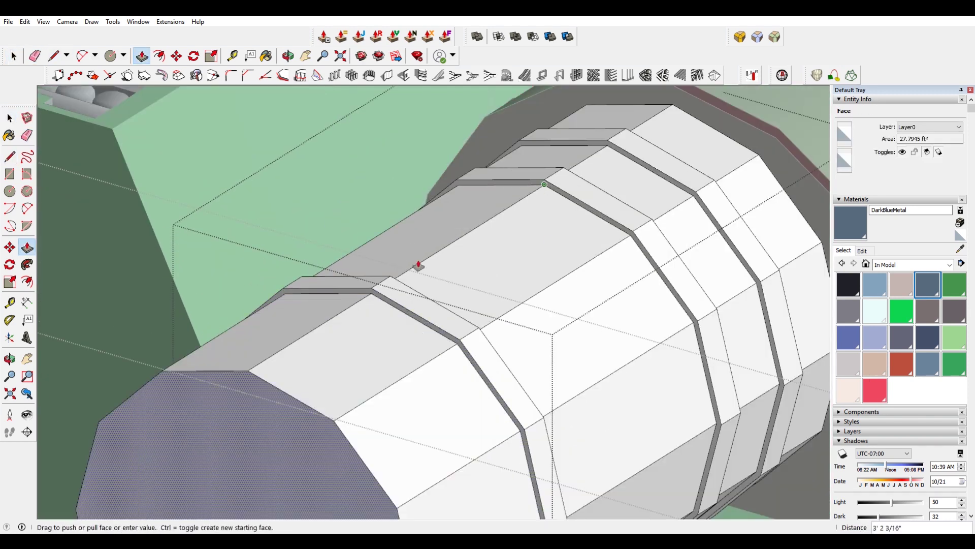
scroll(420, 266, down, 4)
scroll(429, 298, up, 3)
key(space)
Step: Scale the cylinder's end face, then select the entire exhaust cylinder
click(373, 330)
click(356, 355)
scroll(370, 370, up, 3)
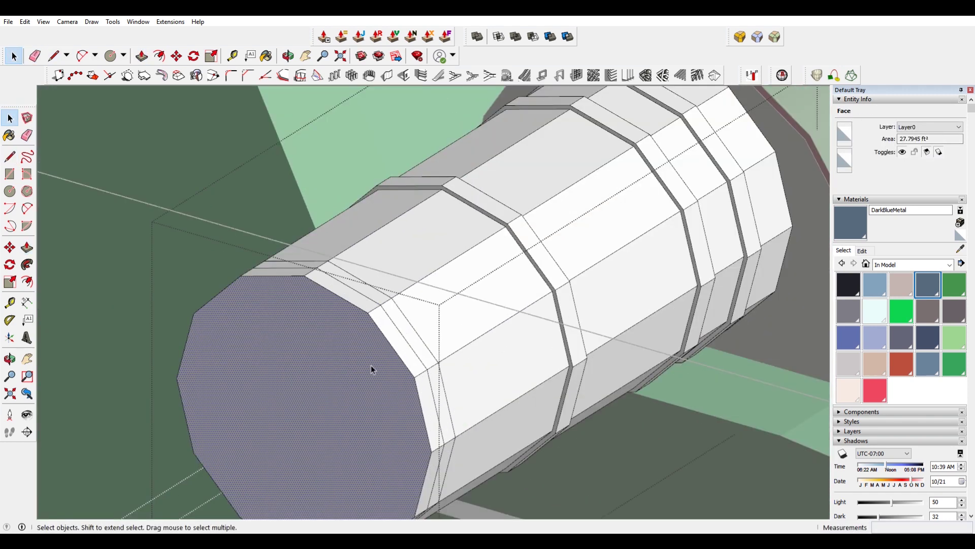
key(s)
scroll(343, 381, down, 5)
key(space)
scroll(218, 311, up, 4)
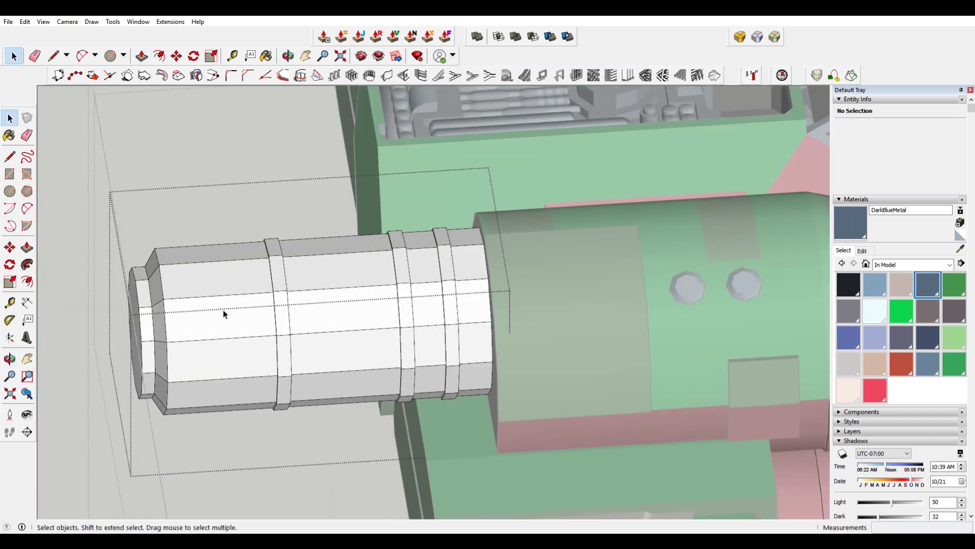
scroll(218, 311, down, 4)
middle_drag(213, 305, 146, 271)
scroll(146, 271, up, 3)
triple_click(204, 214)
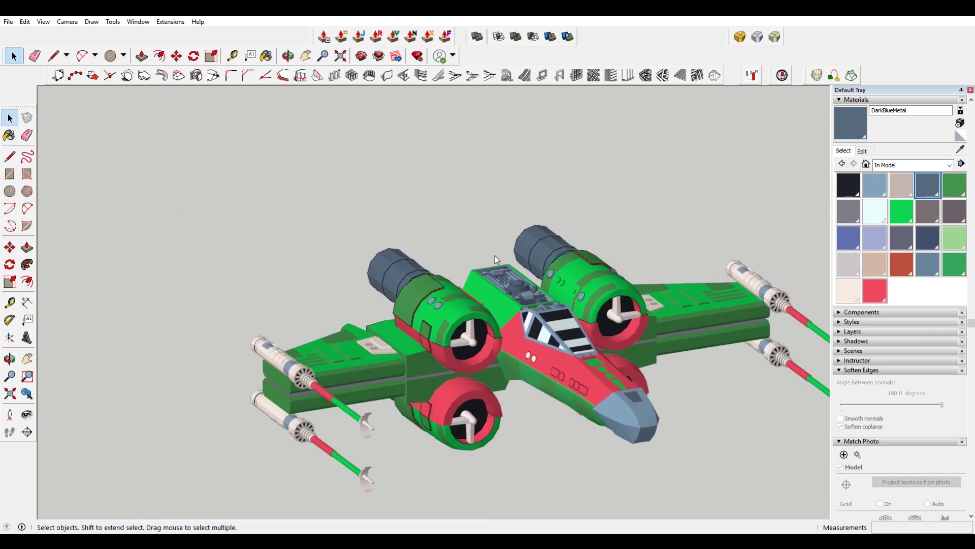
Step: Offset small panel outlines inside the faces of the exhaust's band
scroll(495, 259, up, 3)
scroll(513, 321, up, 2)
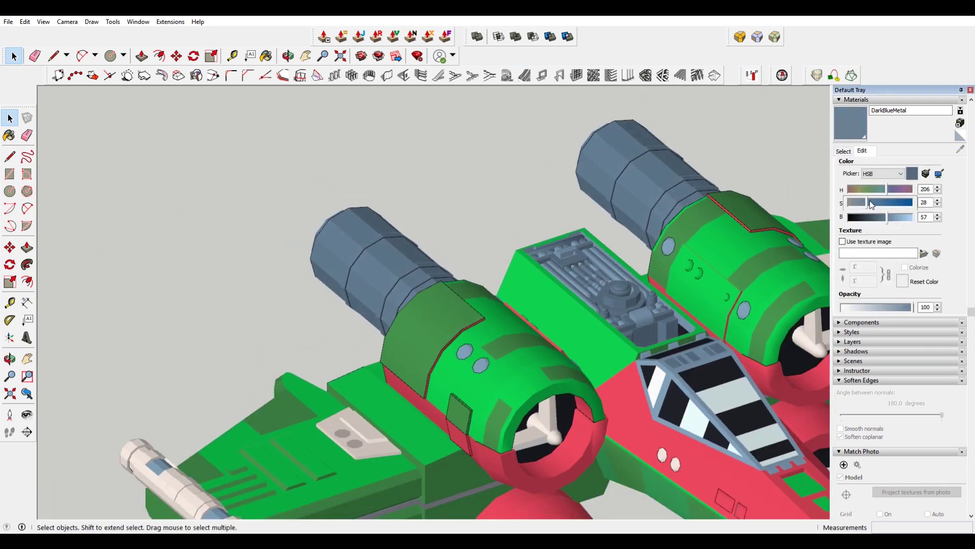
scroll(513, 321, up, 4)
scroll(513, 322, up, 3)
click(510, 257)
key(f)
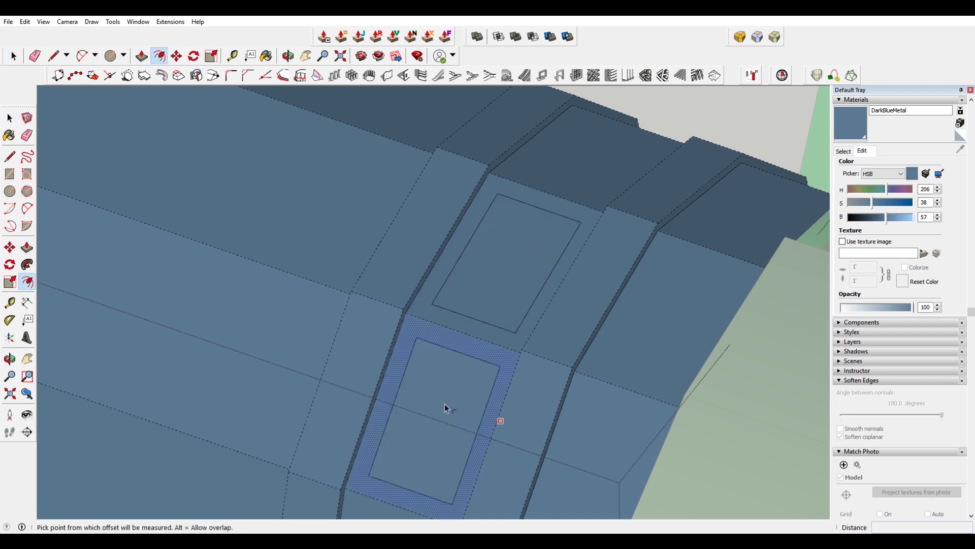
scroll(440, 360, down, 5)
scroll(508, 285, down, 3)
scroll(356, 356, down, 4)
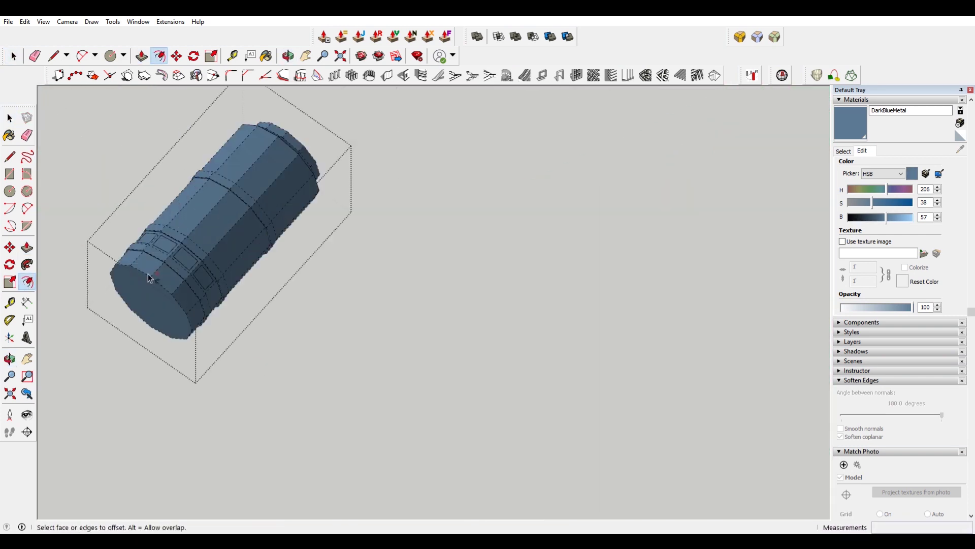
Step: Push the band panels inward with Push/Pull to recess them around the cylinder
scroll(285, 417, up, 5)
scroll(356, 356, up, 4)
middle_drag(355, 356, 421, 274)
scroll(407, 295, down, 3)
key(space)
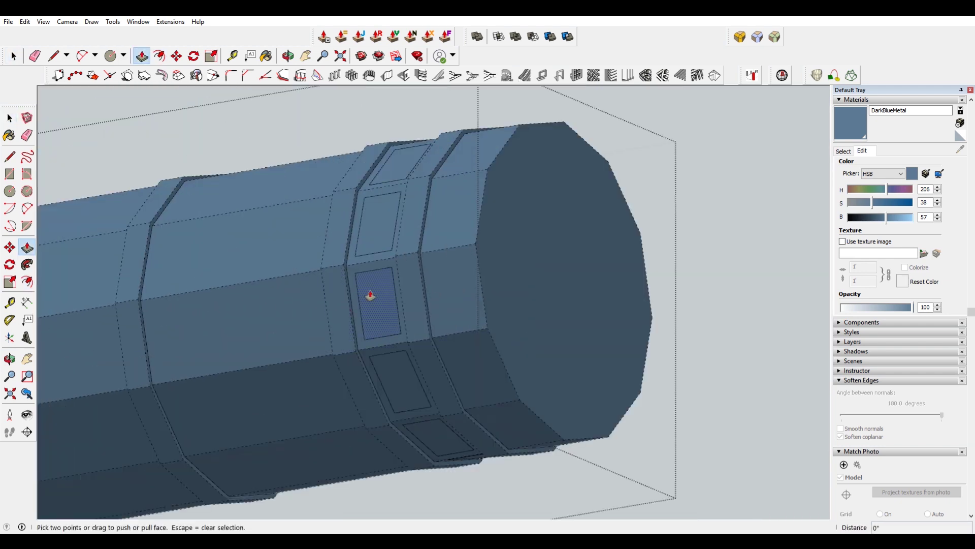
scroll(436, 443, down, 5)
mouse_move(492, 405)
middle_down()
mouse_move(555, 435)
mouse_move(431, 289)
middle_up()
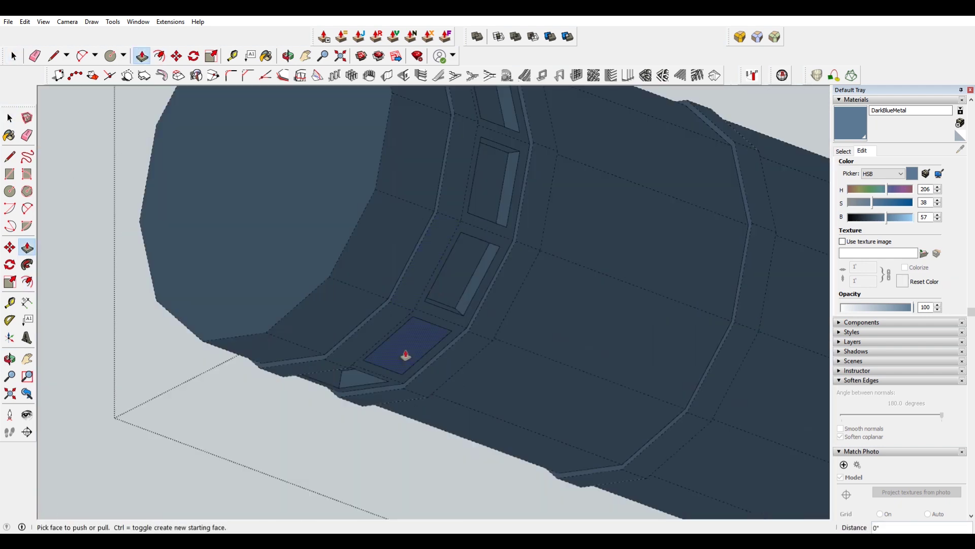
Step: Paint the recessed band panels Black and scale the nozzle cone to a point
key(b)
mouse_move(438, 375)
middle_down()
mouse_move(420, 196)
mouse_move(366, 304)
mouse_move(588, 218)
mouse_move(277, 379)
mouse_move(458, 264)
mouse_move(603, 276)
middle_up()
key(space)
key(s)
scroll(493, 345, down, 5)
middle_drag(583, 326, 625, 311)
scroll(625, 311, up, 5)
Step: Move the pointed cone into the exhaust's open end as a central spike
key(m)
scroll(542, 364, down, 3)
middle_drag(542, 363, 497, 233)
scroll(497, 232, up, 4)
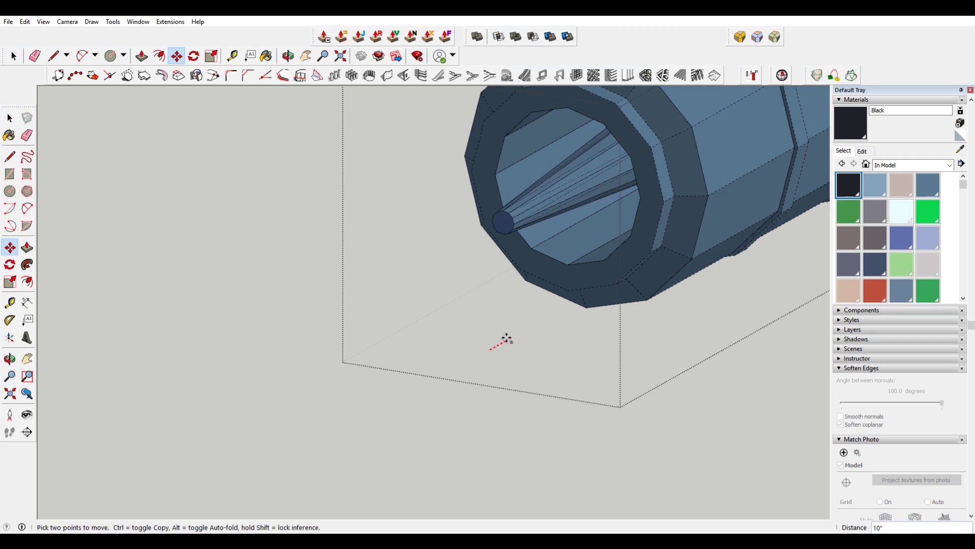
scroll(516, 335, down, 5)
middle_drag(516, 335, 559, 285)
scroll(558, 285, up, 5)
Step: Orbit to a top view showing the whole finished red-and-green X-wing
key(o)
scroll(652, 197, down, 5)
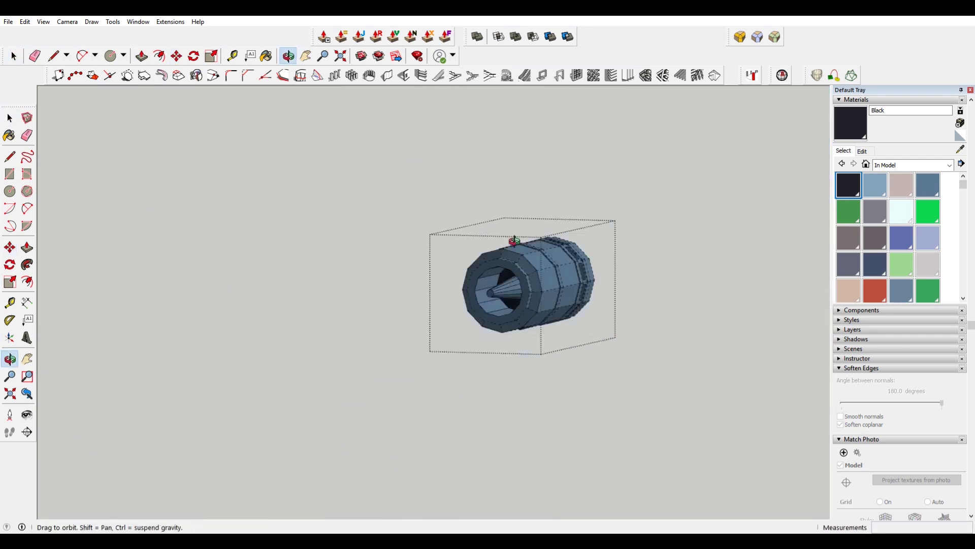
scroll(421, 316, up, 5)
scroll(427, 274, up, 3)
scroll(428, 273, down, 4)
drag(427, 273, 526, 350)
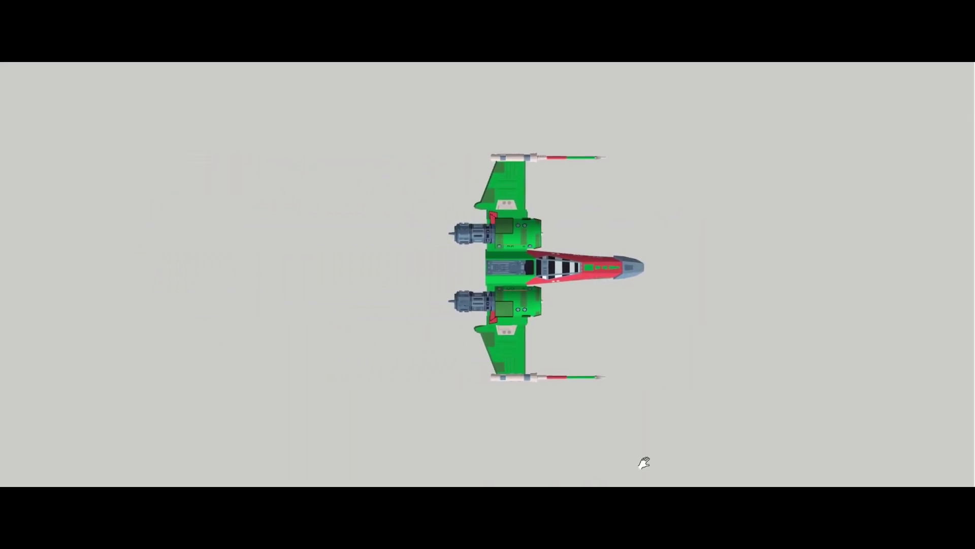
drag(645, 462, 932, 457)
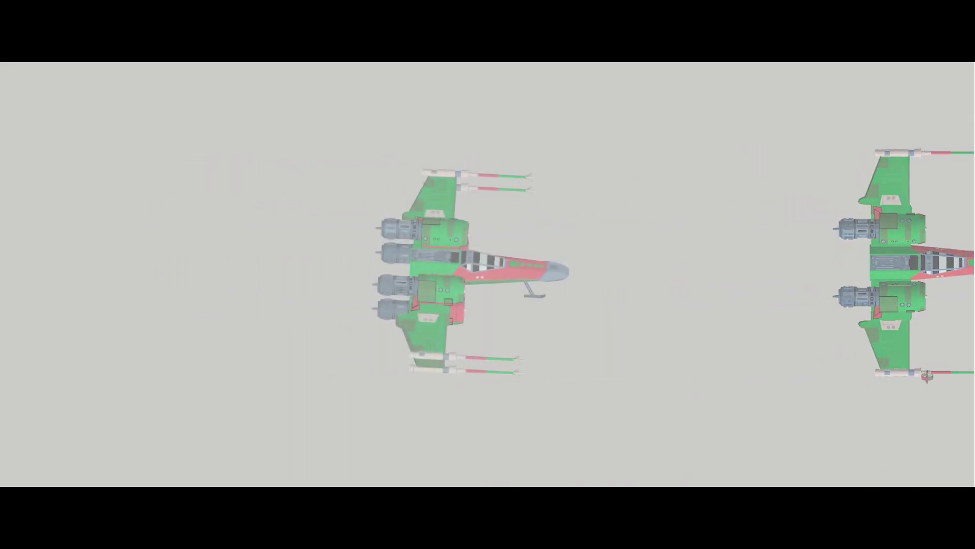
middle_drag(927, 376, 929, 148)
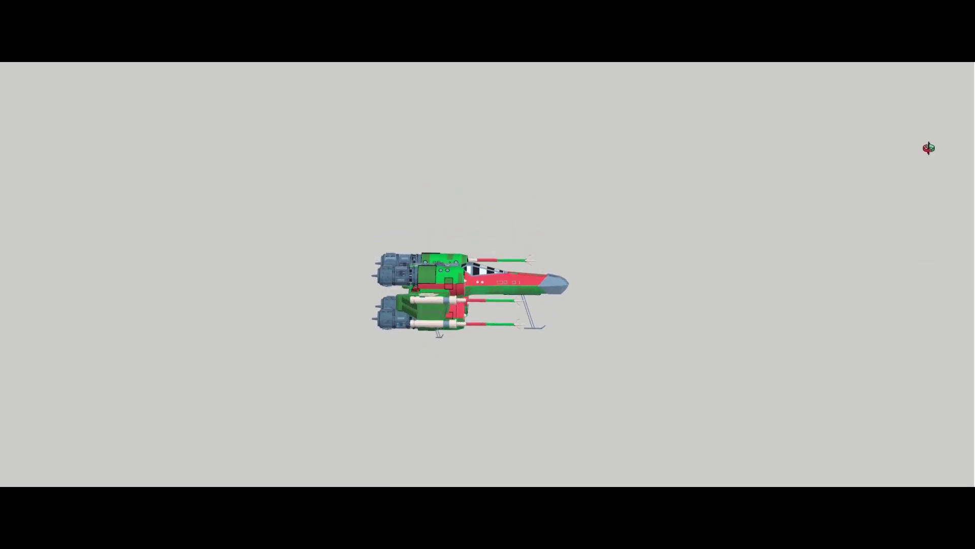
middle_drag(940, 422, 936, 68)
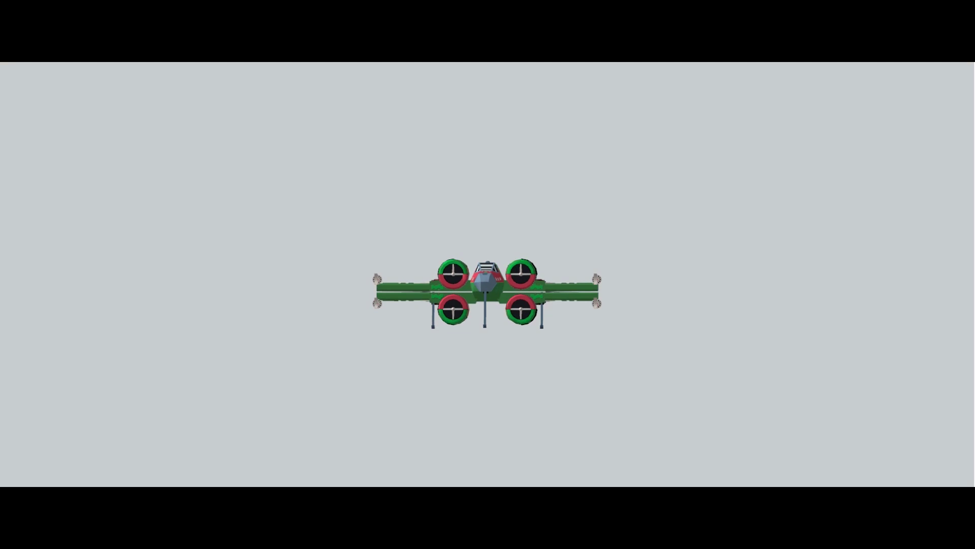